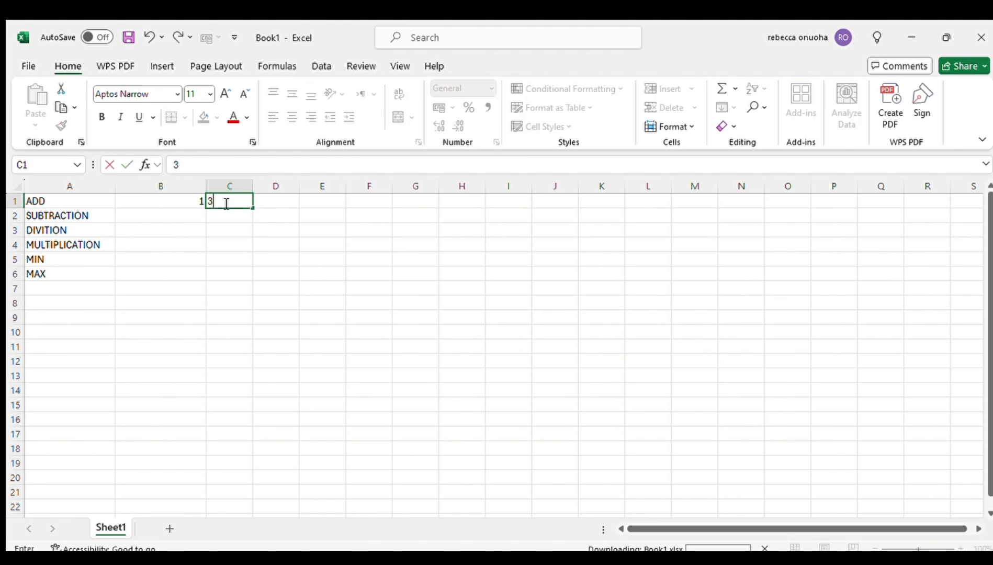
Step: Enter the formula =B1+C1 in cell D1 to add the two numbers in the ADD row
click(286, 204)
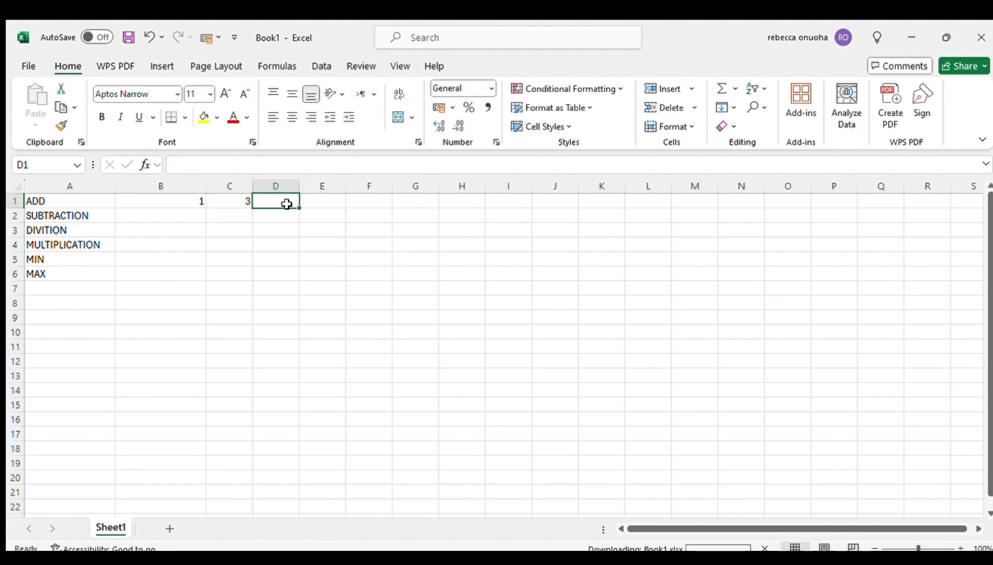
text(=)
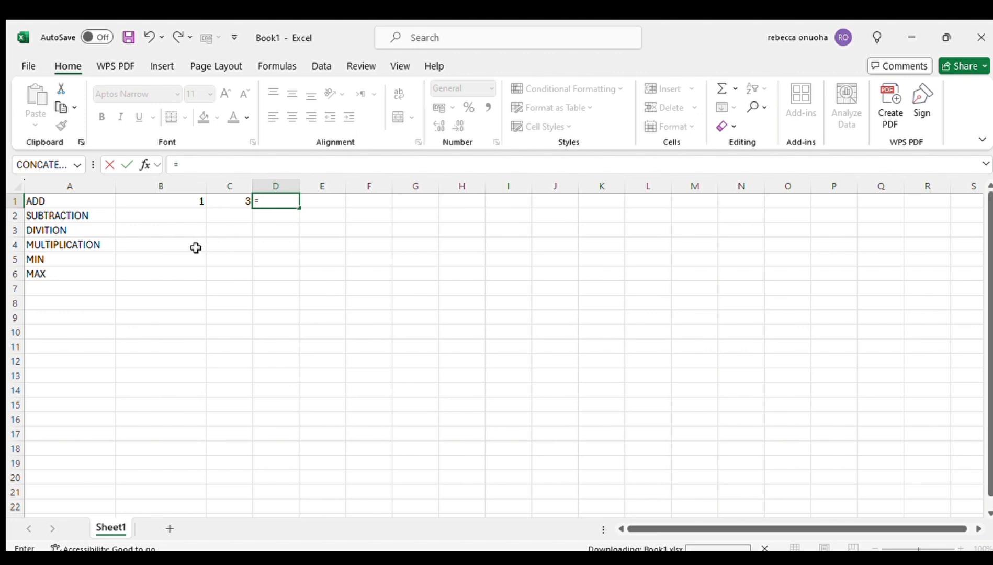
click(189, 203)
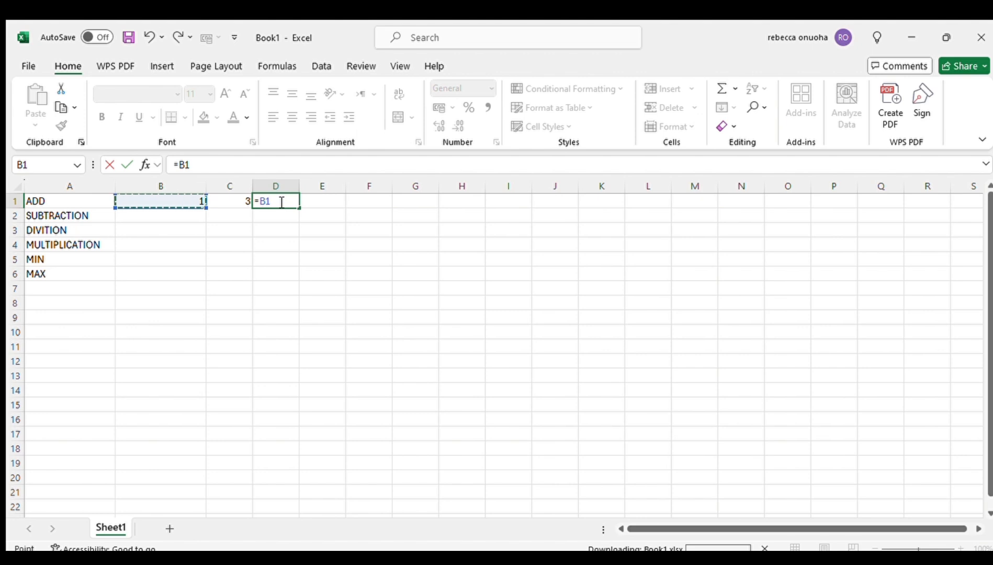
text(+)
click(236, 199)
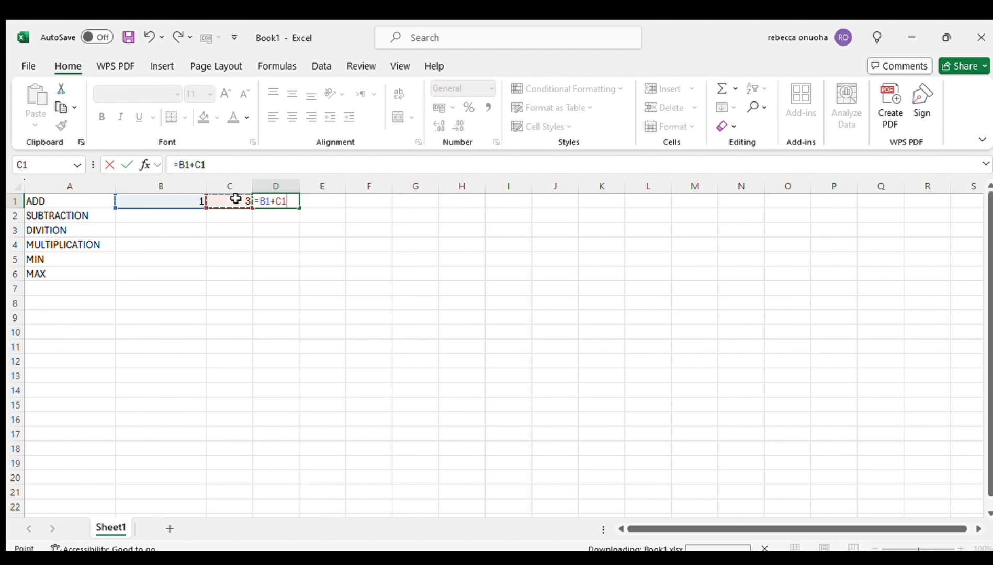
key(Return)
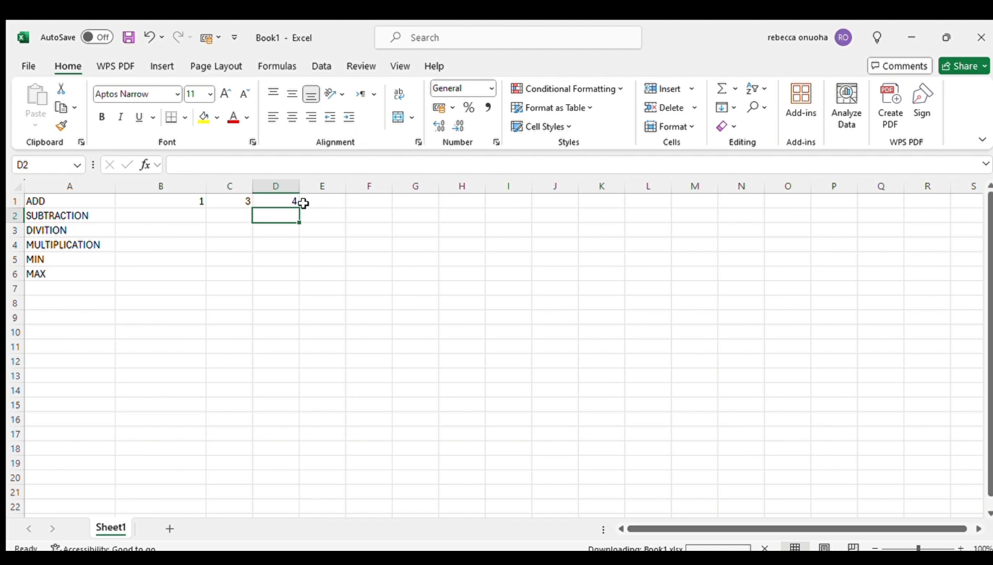
Step: Fill the SUBTRACTION row with the numbers 5 in B2 and 3 in C2
click(181, 215)
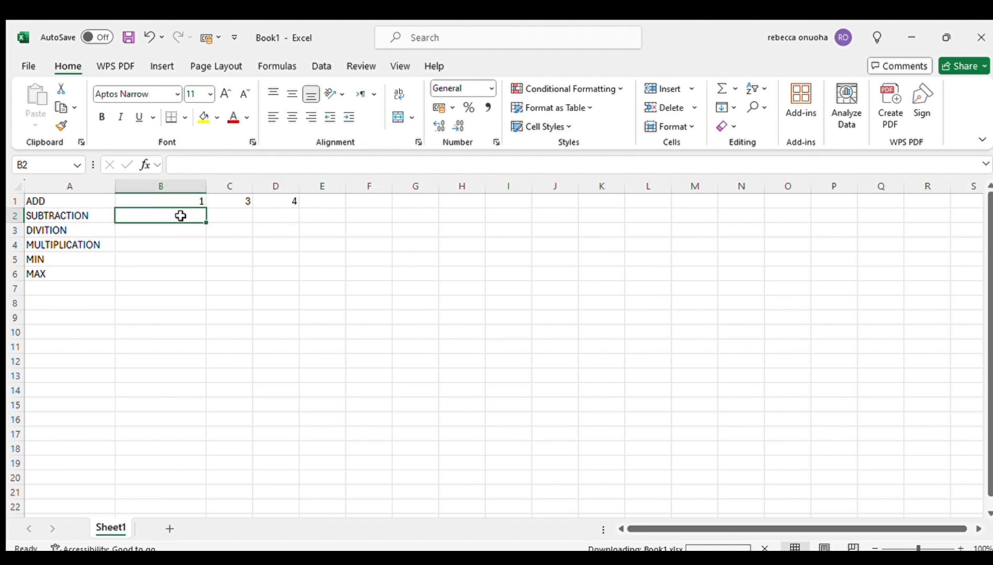
text(5)
click(235, 214)
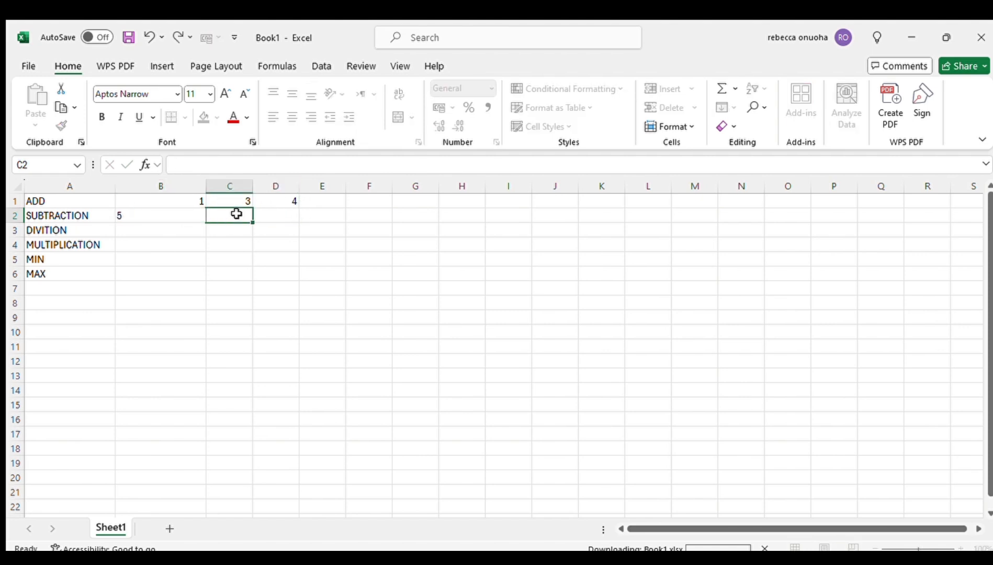
text(3)
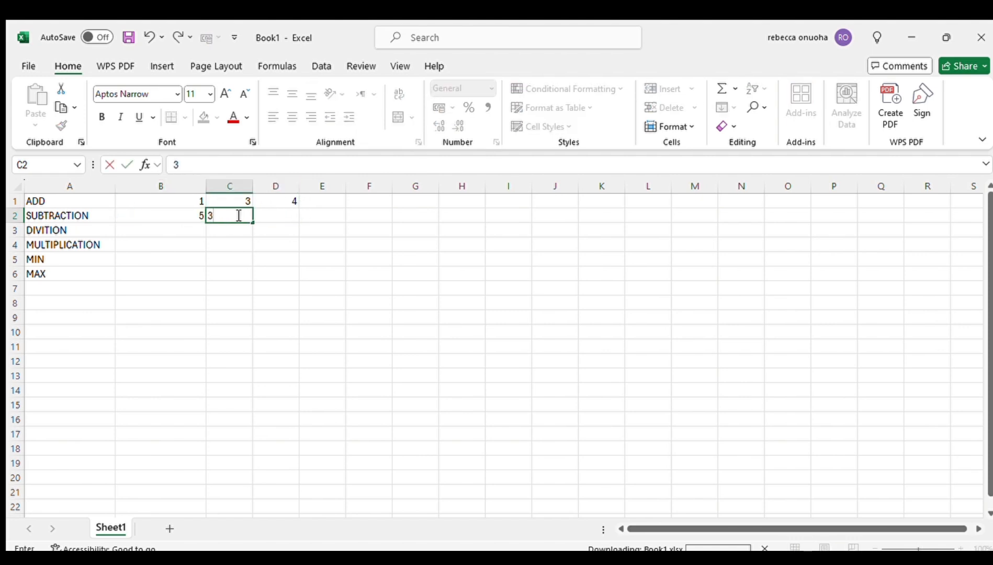
Step: Enter the formula =B2-C2 in cell D2 to subtract the row's second number from the first
click(283, 214)
text(=)
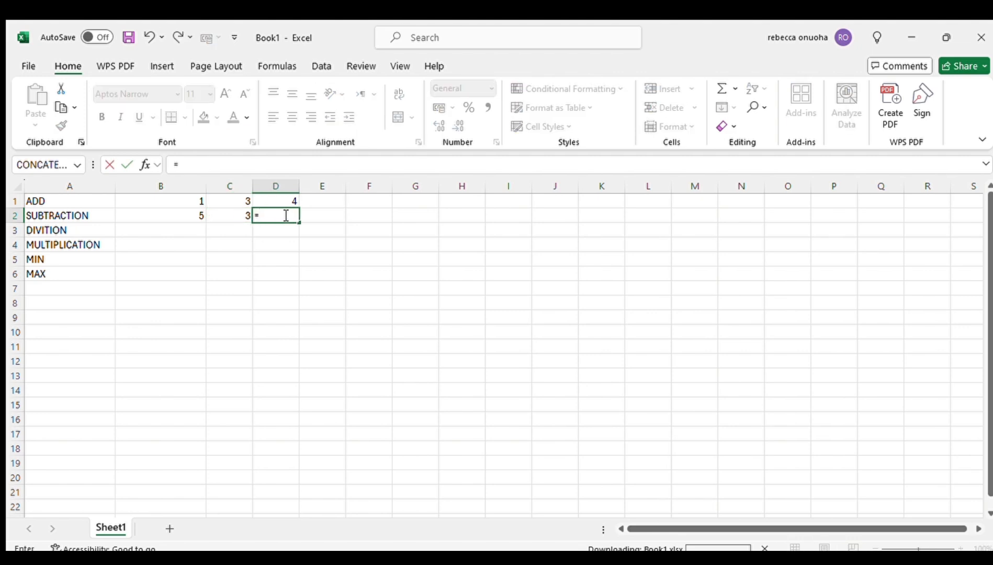
click(191, 216)
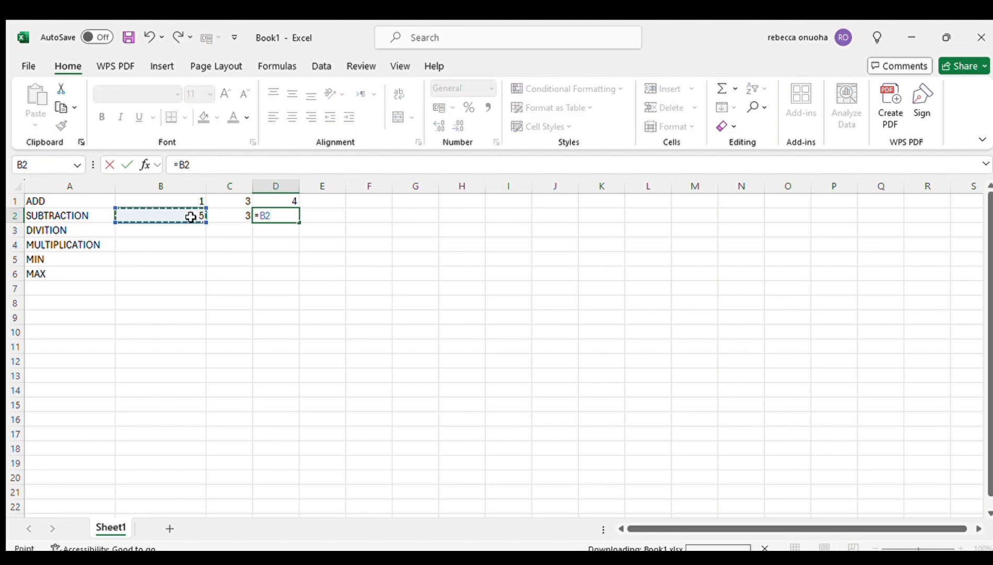
text(-)
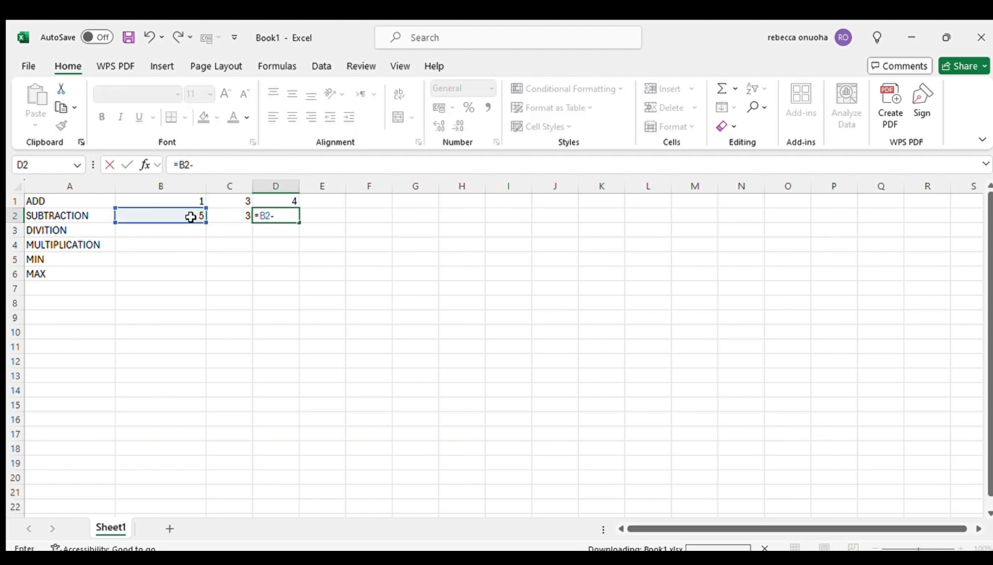
click(234, 214)
key(Return)
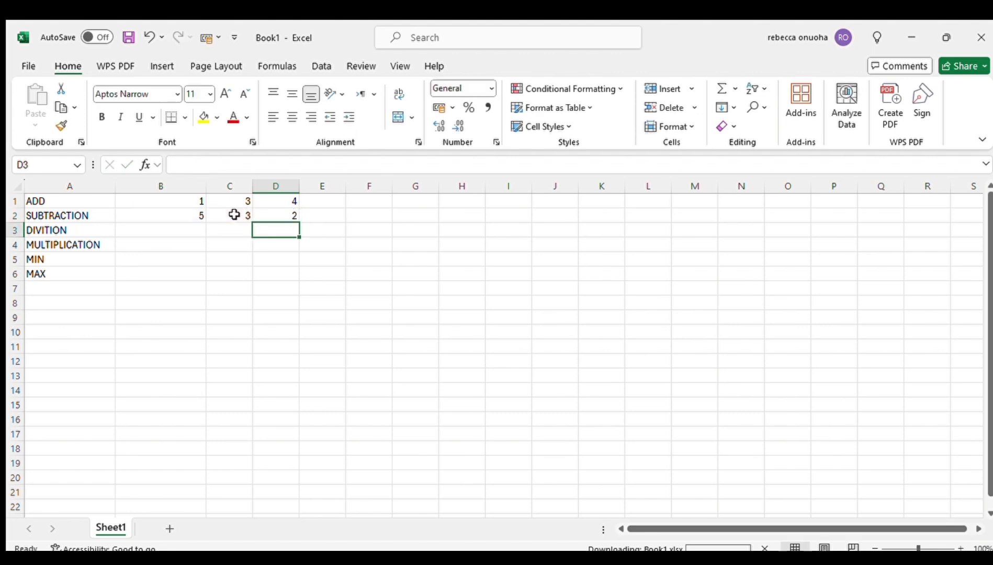
Step: Fill the DIVITION row with the numbers 16 in B3 and 4 in C3
click(191, 233)
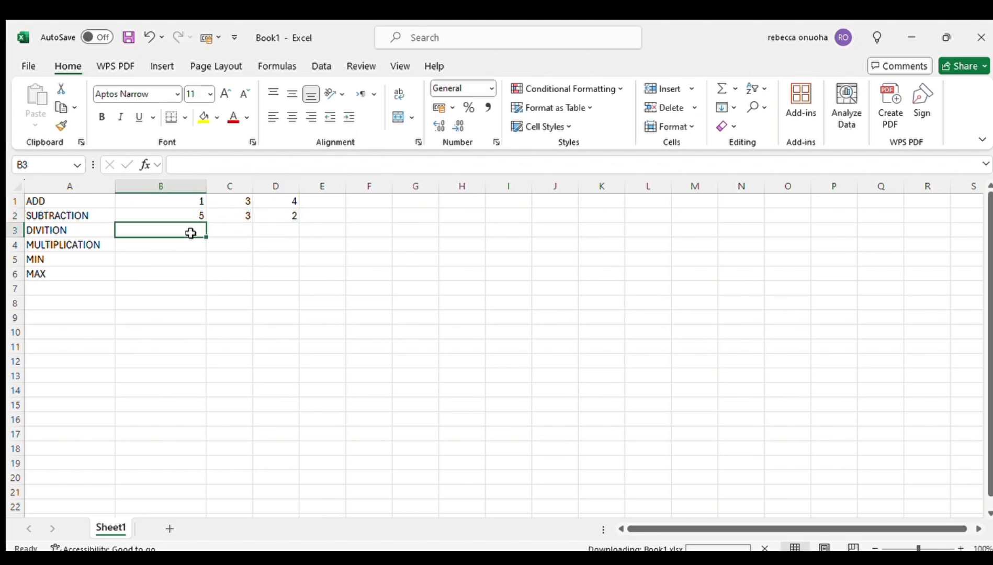
text(16)
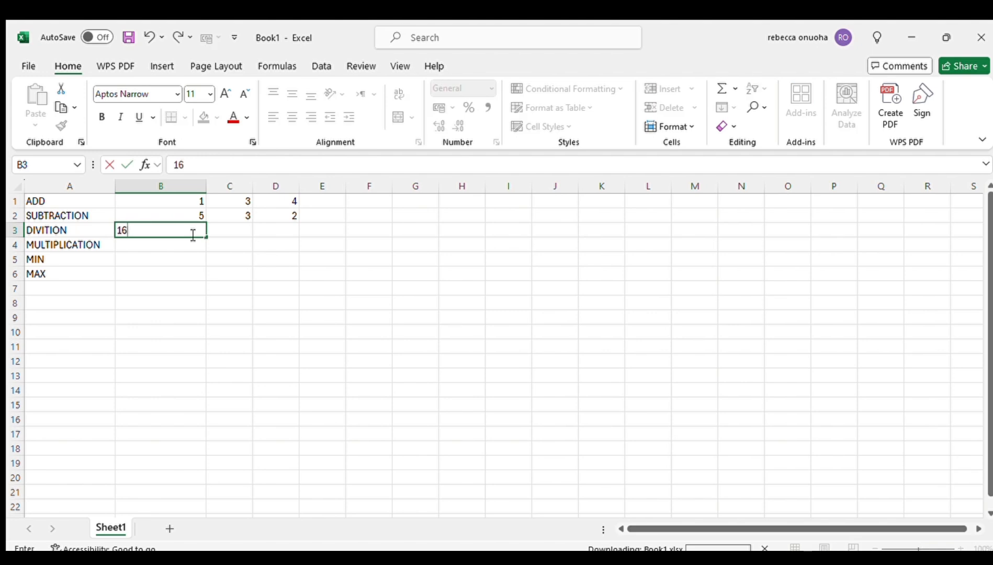
click(223, 233)
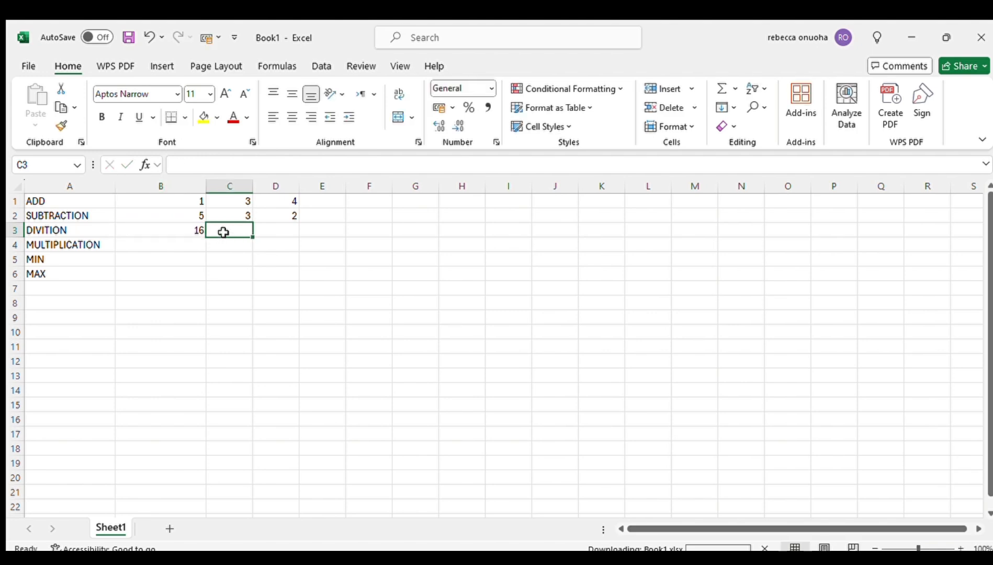
text(4)
Step: Enter the formula =B3/C3 in cell D3 to divide the row's first number by the second
click(269, 231)
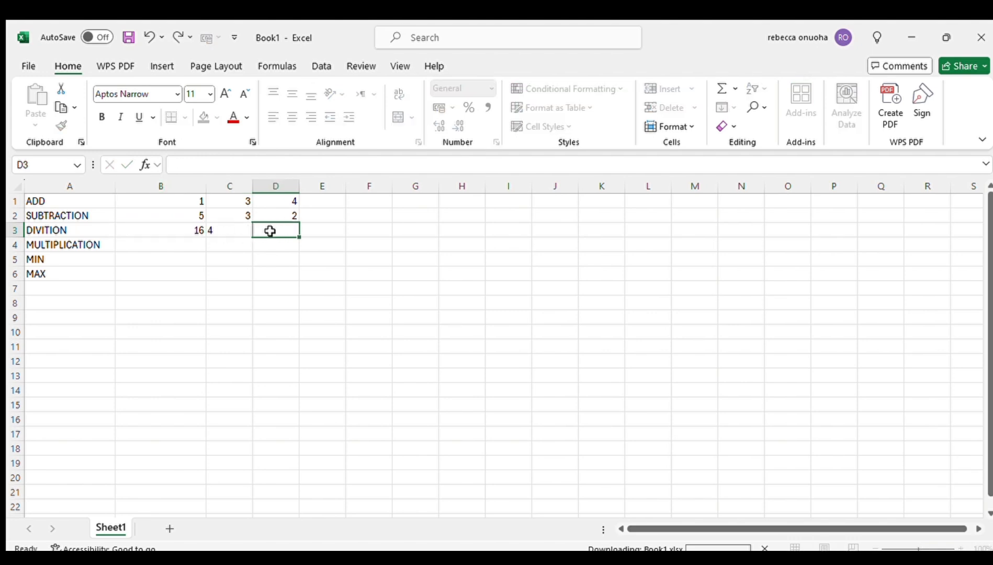
text(=)
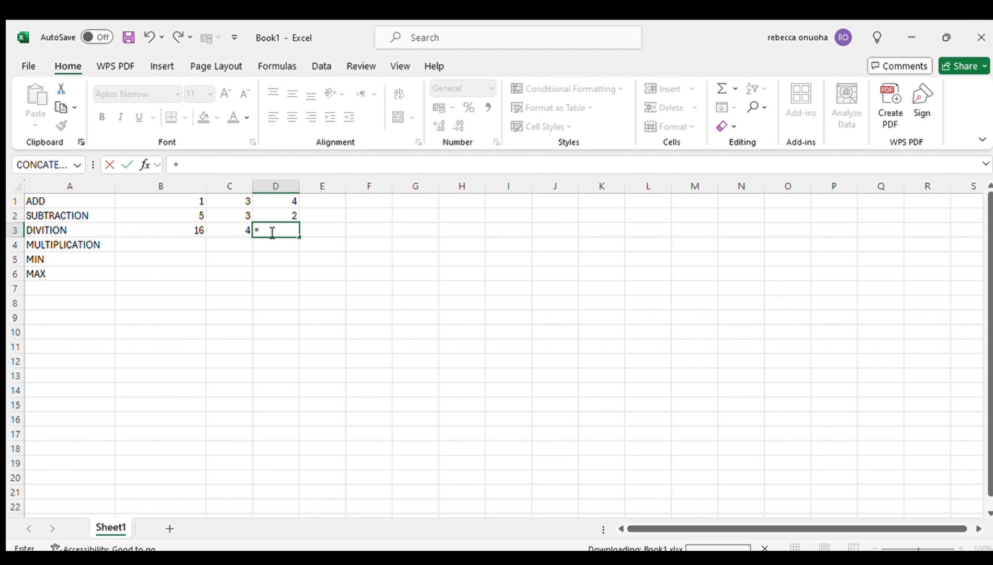
click(191, 231)
text(/)
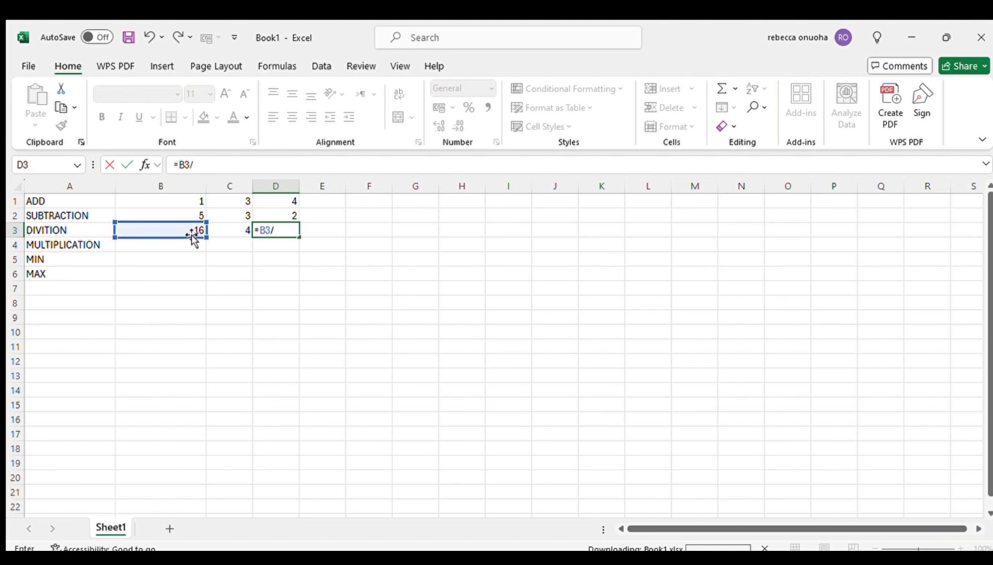
click(232, 231)
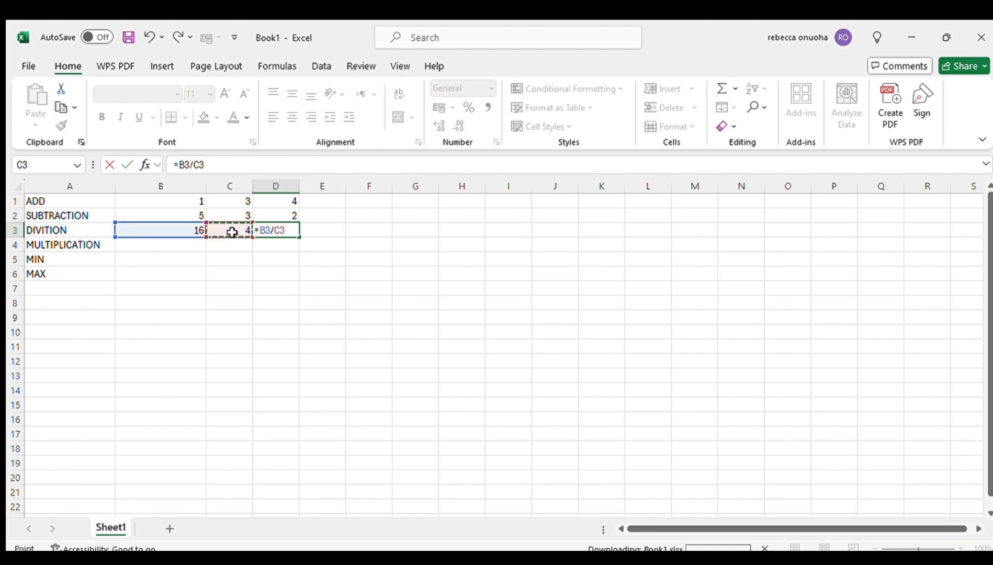
key(Return)
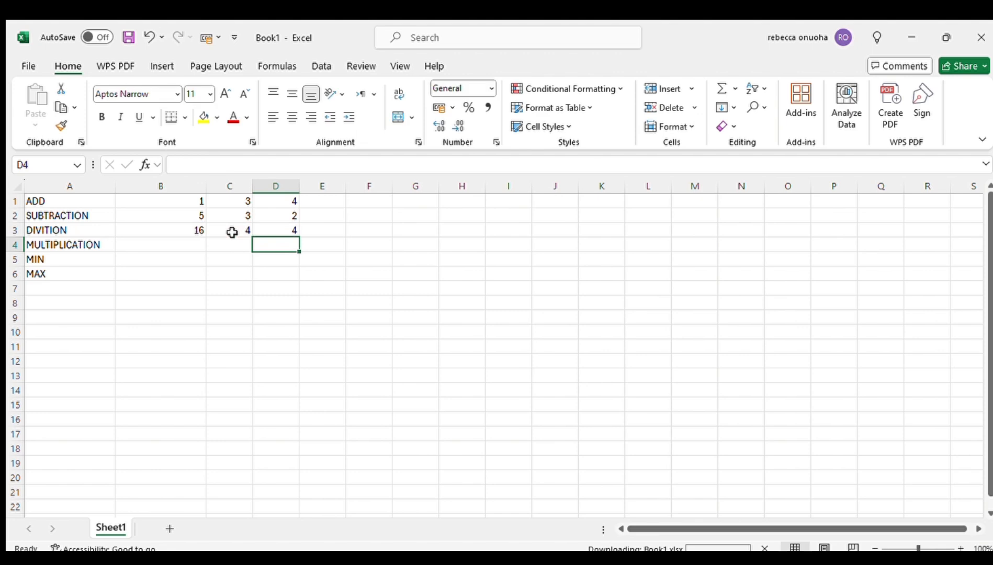
Step: Fill the MULTIPLICATION row with the numbers 6 in B4 and 2 in C4
click(182, 245)
text(6)
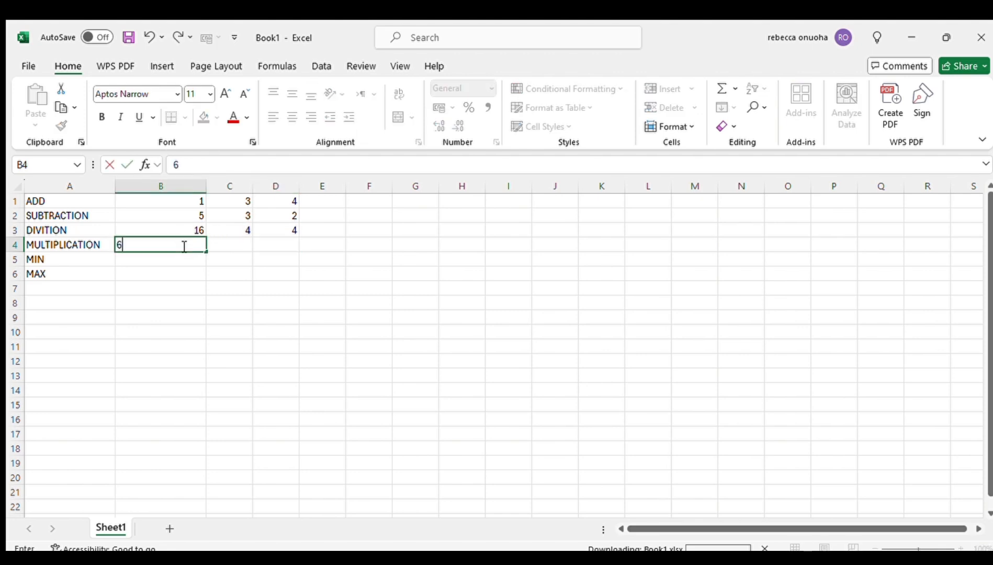
click(233, 245)
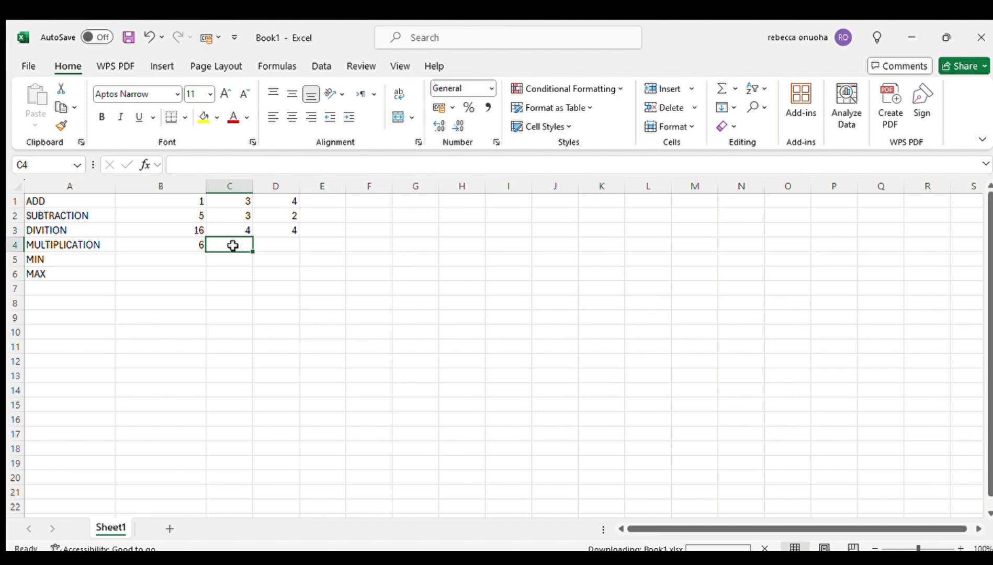
text(2)
Step: Enter the formula =B4*C4 in cell D4 to multiply the two numbers in the MULTIPLICATION row
click(277, 245)
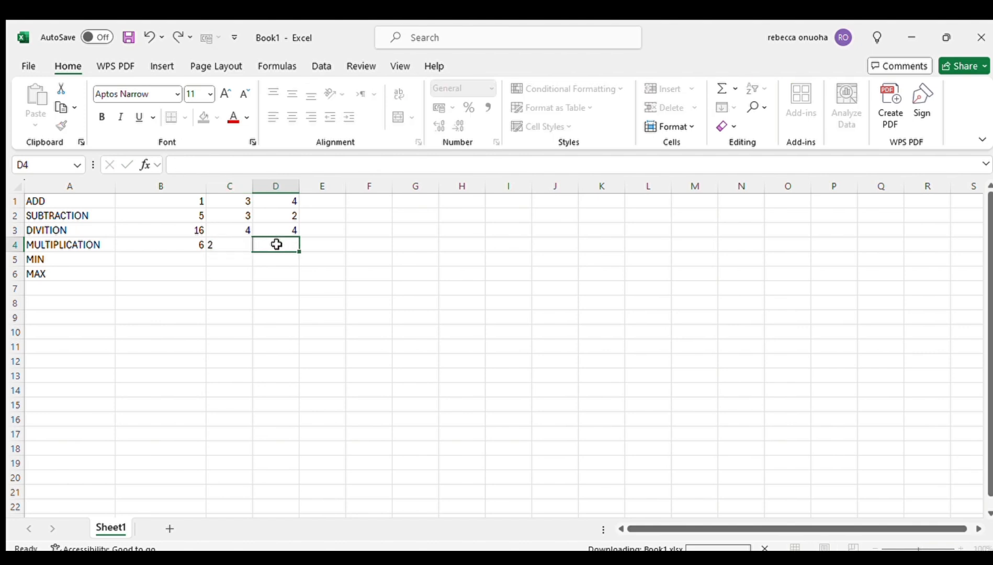
text(=)
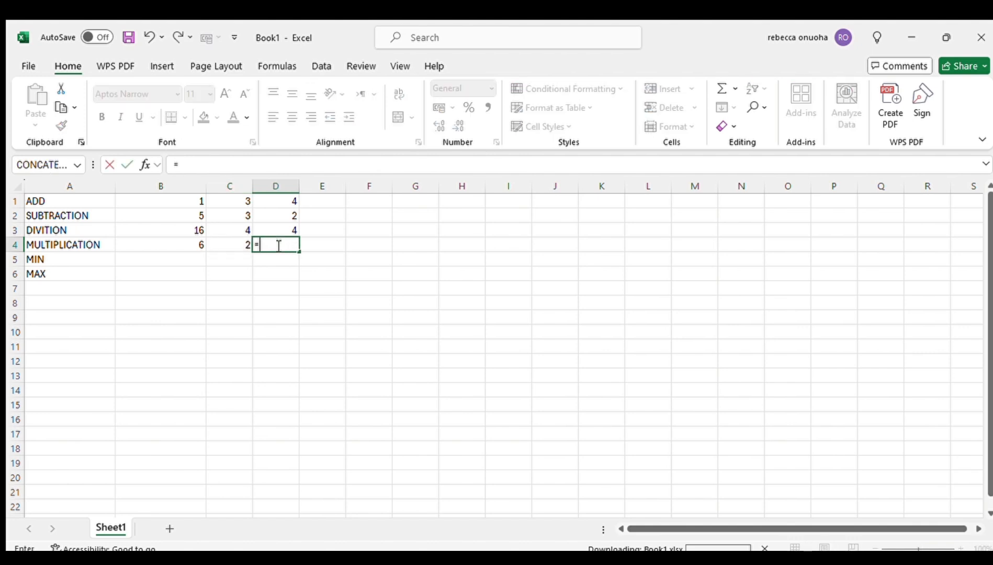
click(185, 249)
text(*)
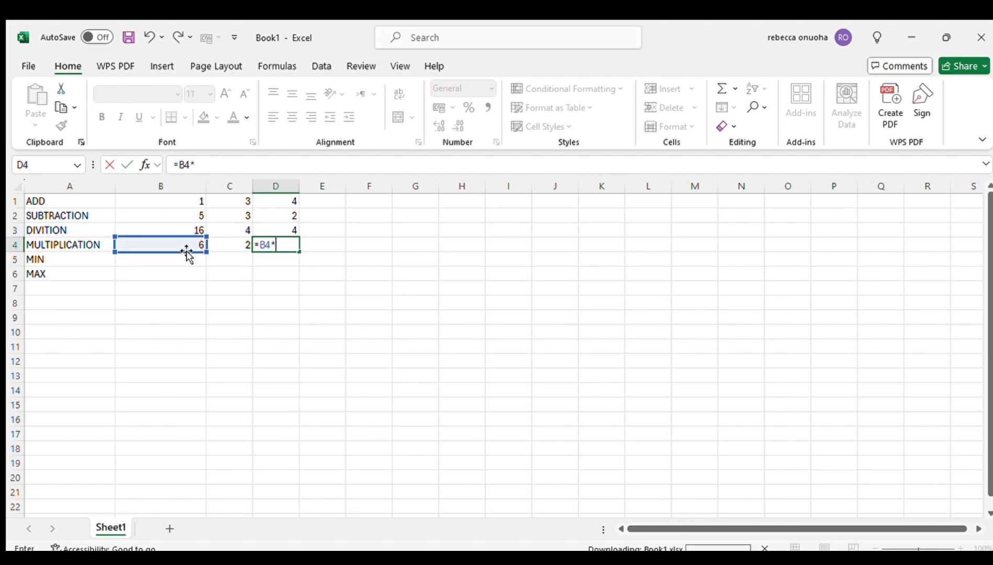
click(246, 250)
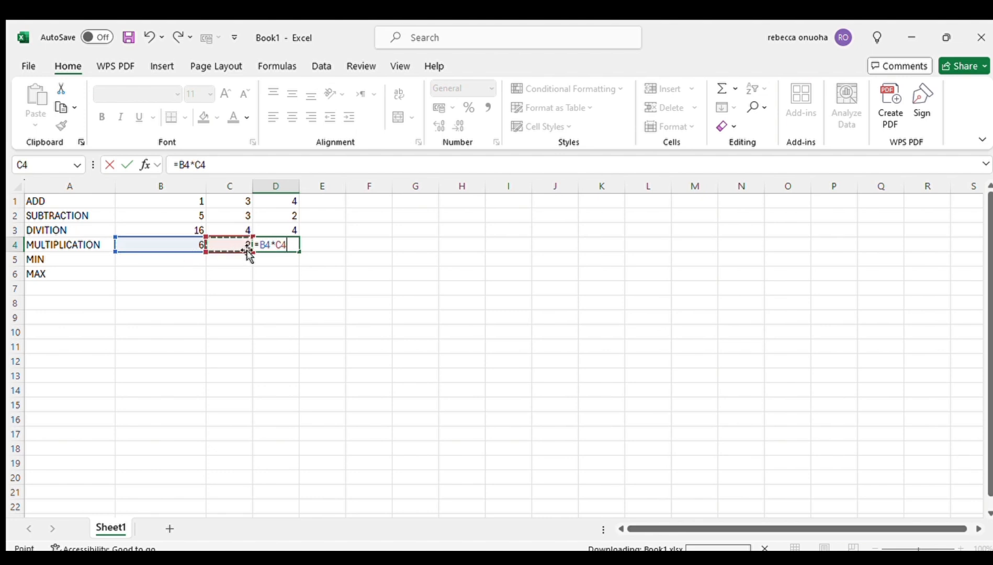
key(Return)
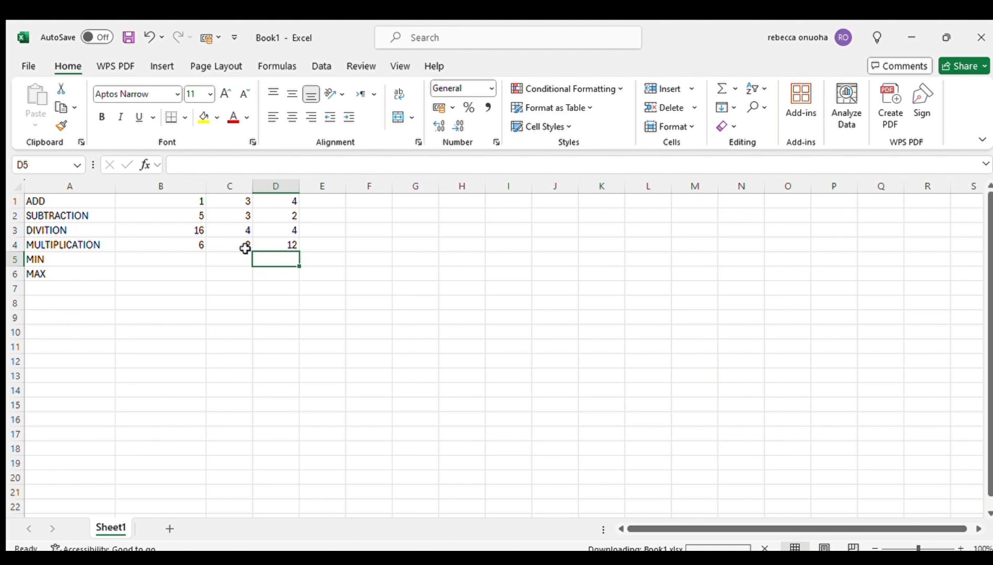
Step: Enter a MIN formula over the range B1:D4 in cell B5, beside the MIN label
click(192, 259)
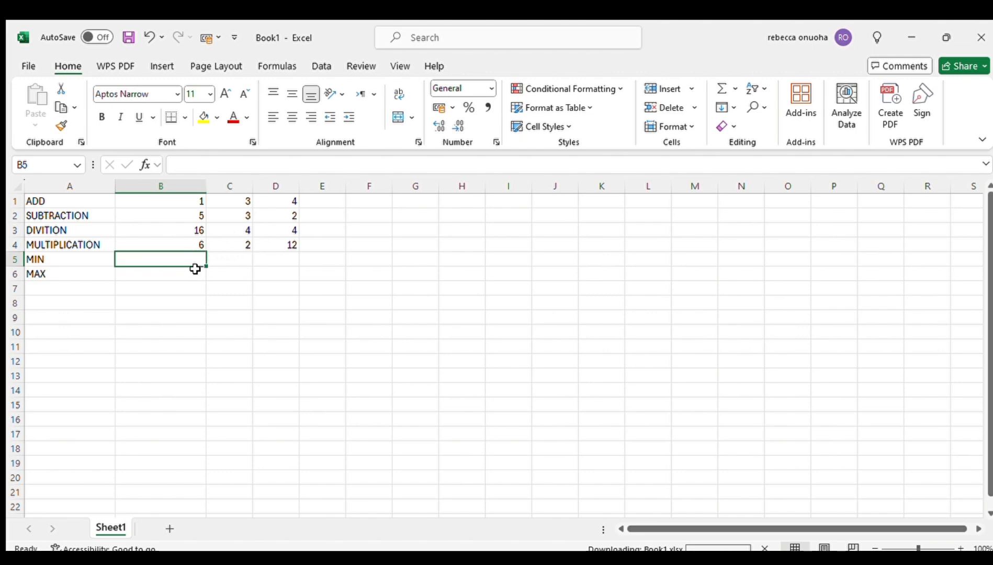
click(186, 274)
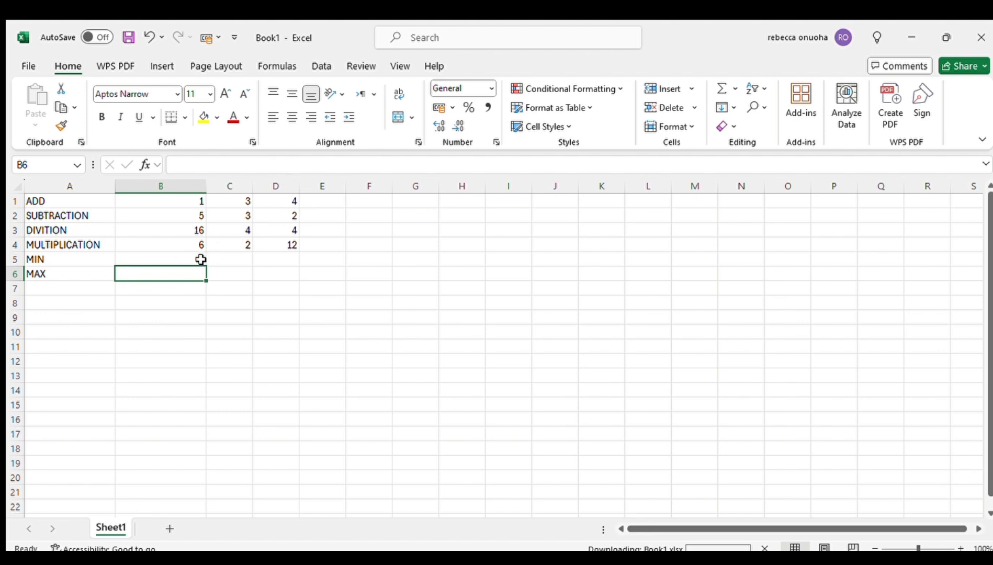
click(196, 260)
text(=)
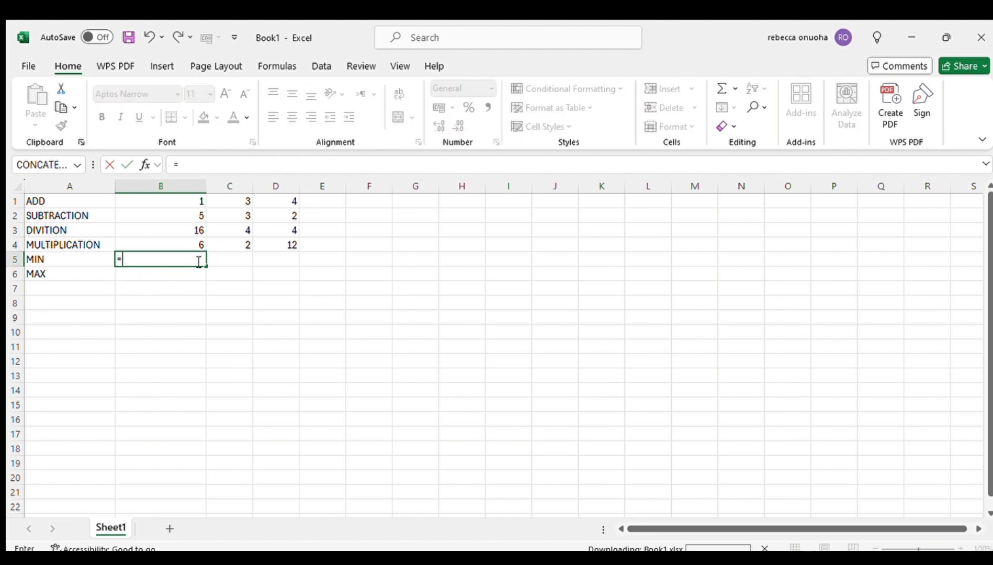
text(MIN)
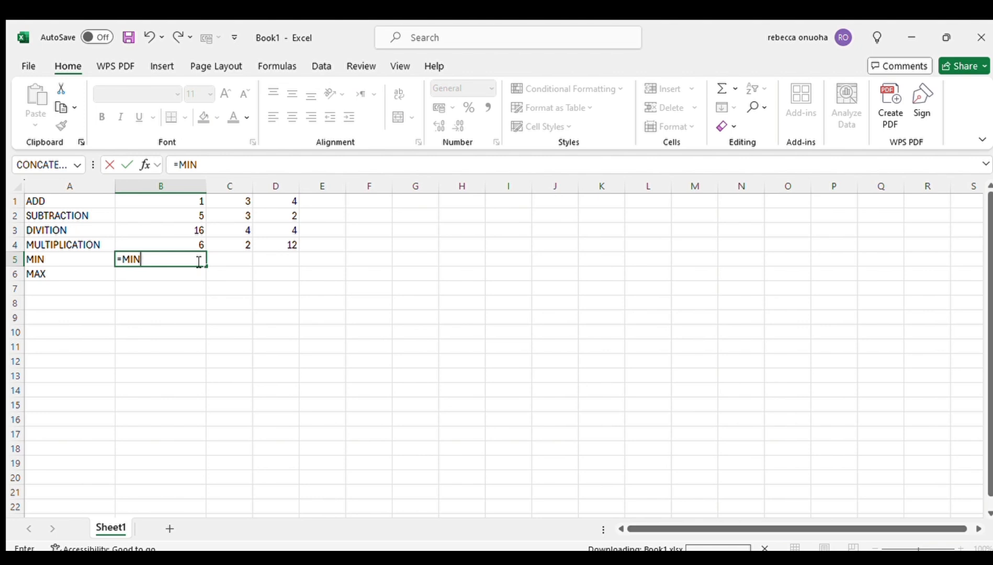
text(()
click(199, 200)
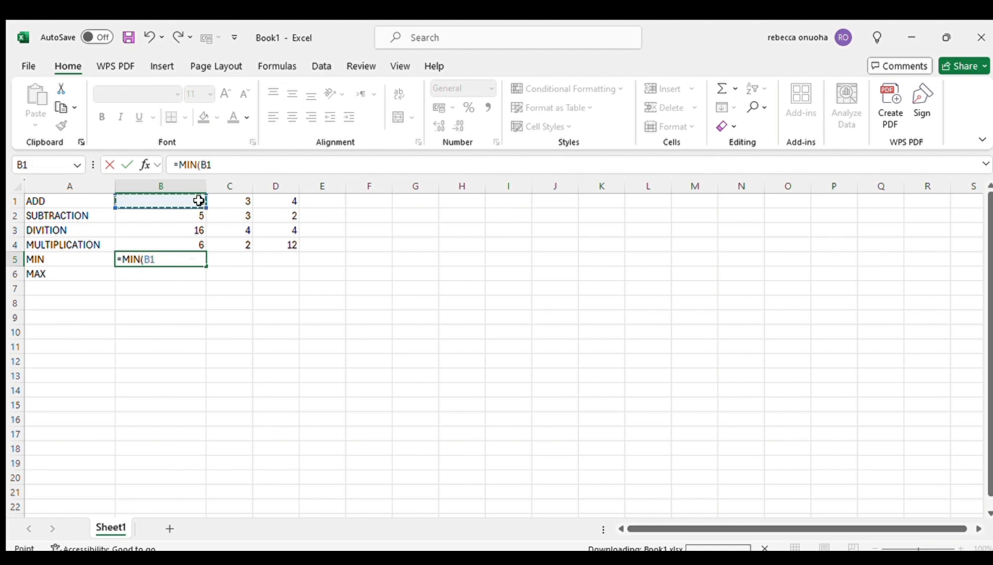
drag(199, 200, 293, 244)
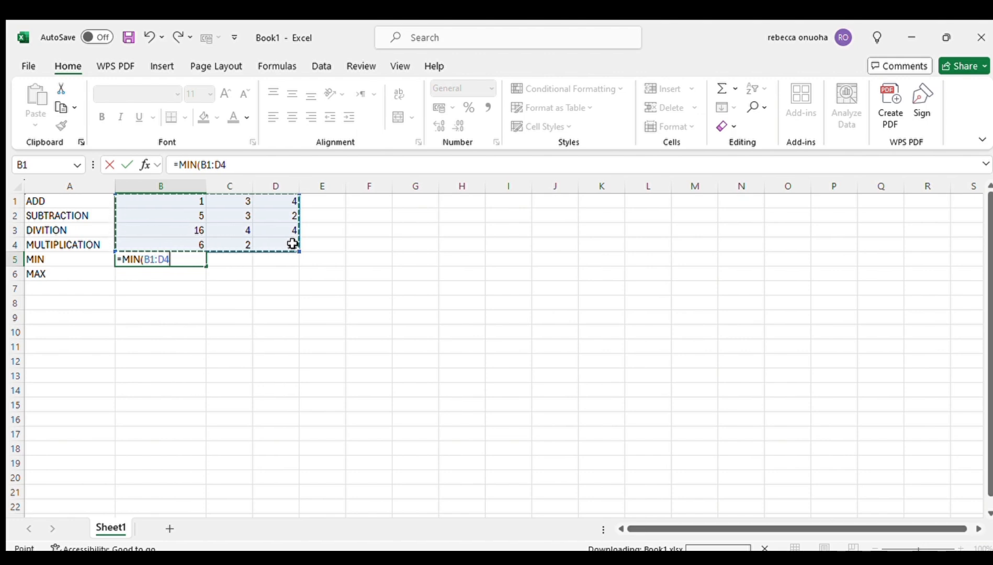
key(Return)
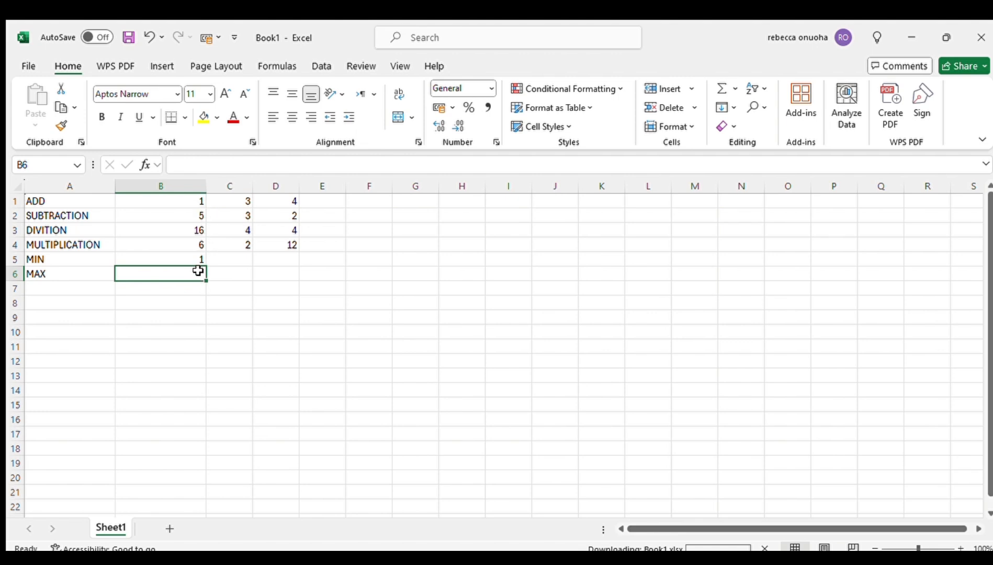
Step: Enter a MAX formula over the range B1:D4 in cell B6, beside the MAX label
text(=M)
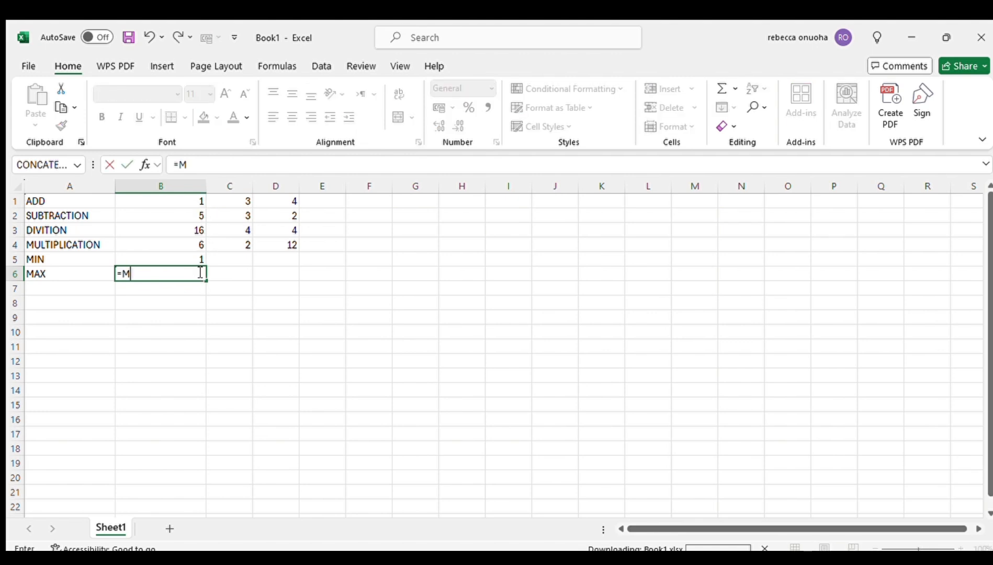
text(AX()
drag(196, 202, 265, 243)
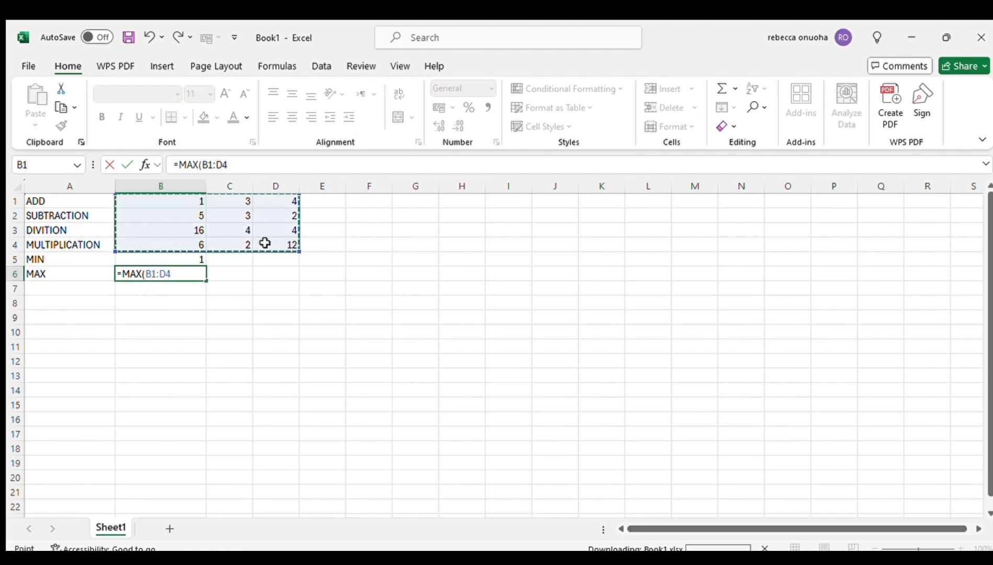
key(Return)
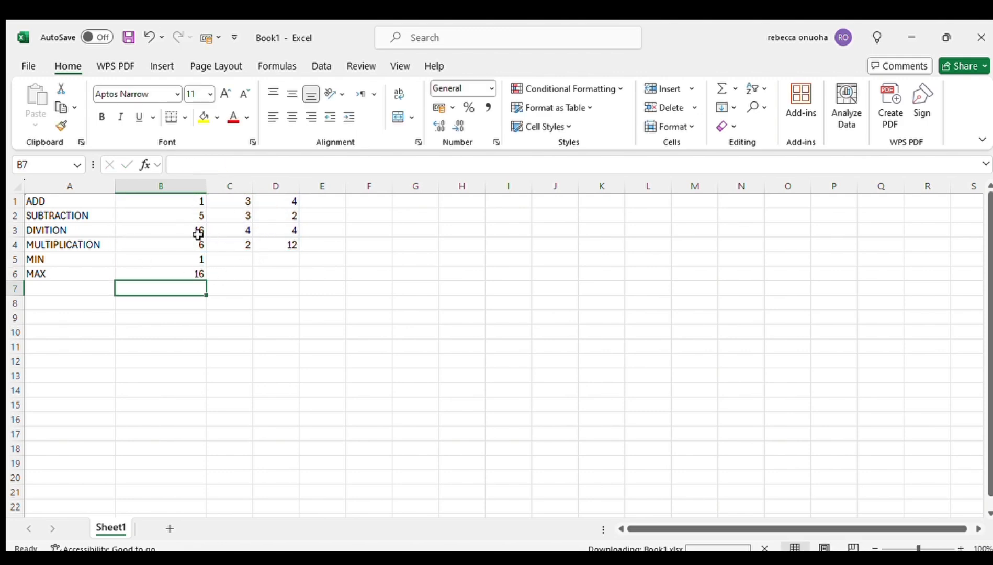
Step: Enter the label AVERAGE in cell A7, below the MAX label
click(73, 293)
text(AV)
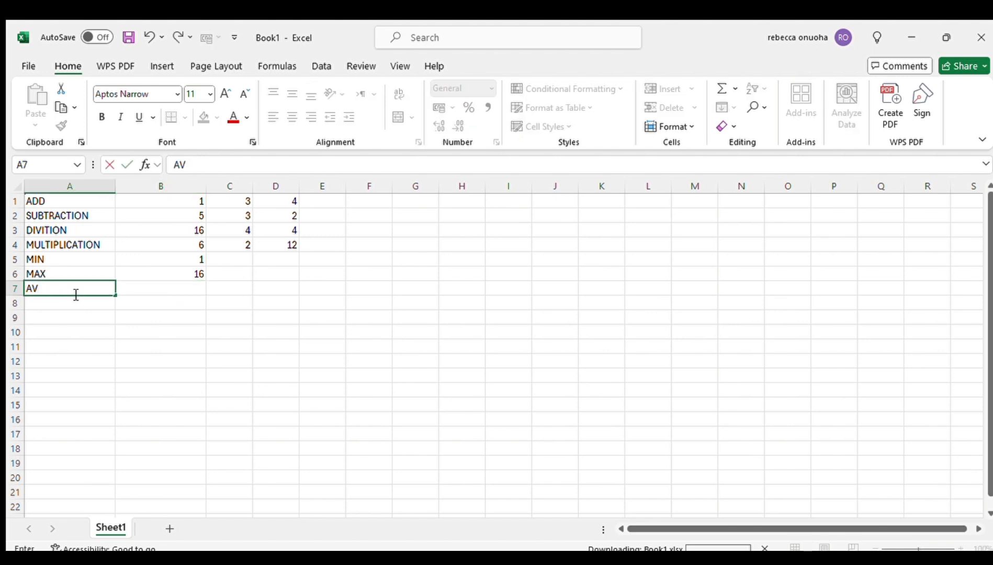
text(ERAGE)
Step: Fill cells B8 to B14 with the numbers 15, 27, 56, 89, 70, 14 and 15
click(198, 304)
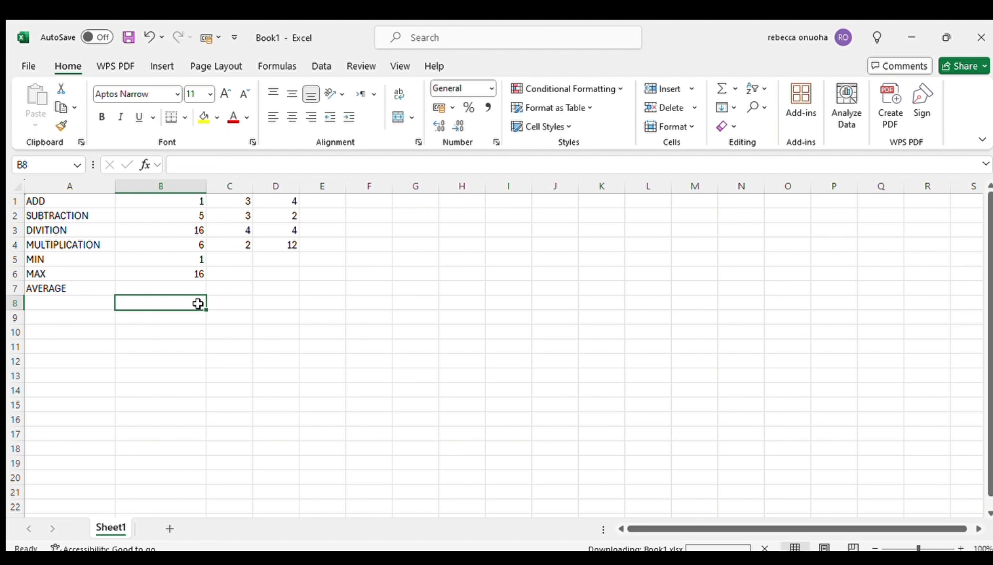
text(15)
key(Return)
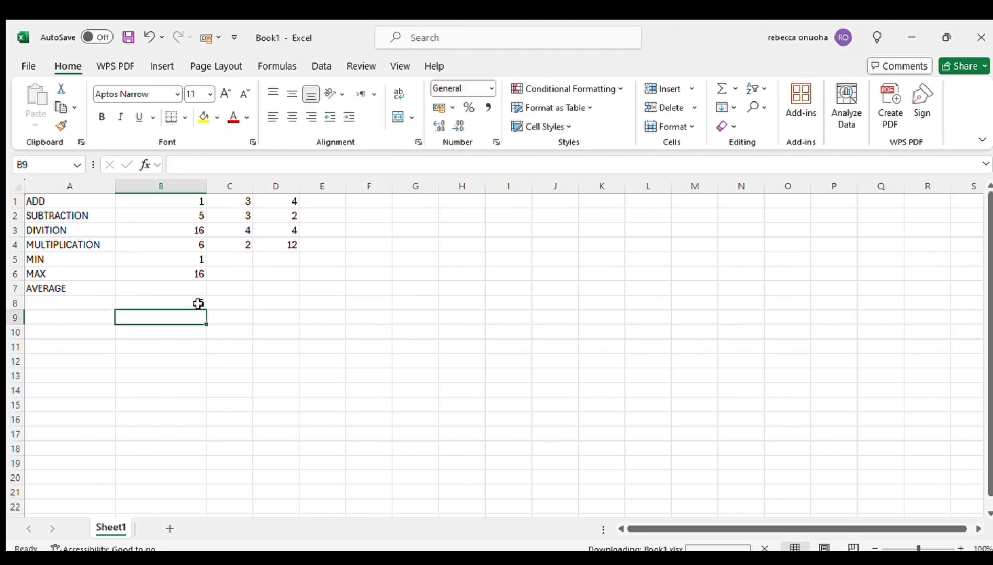
text(27)
key(Return)
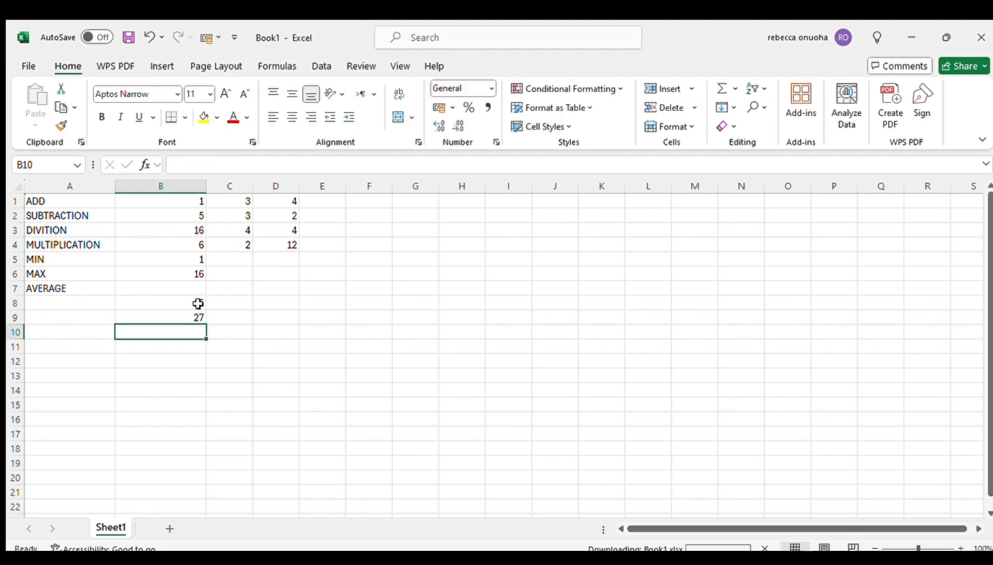
text(56)
key(Return)
text(89)
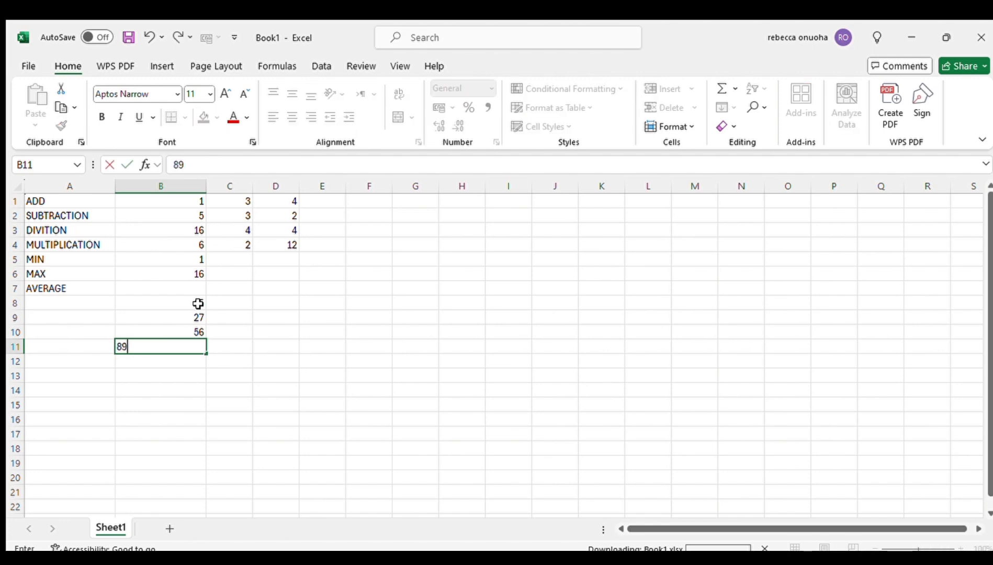
key(Return)
text(70)
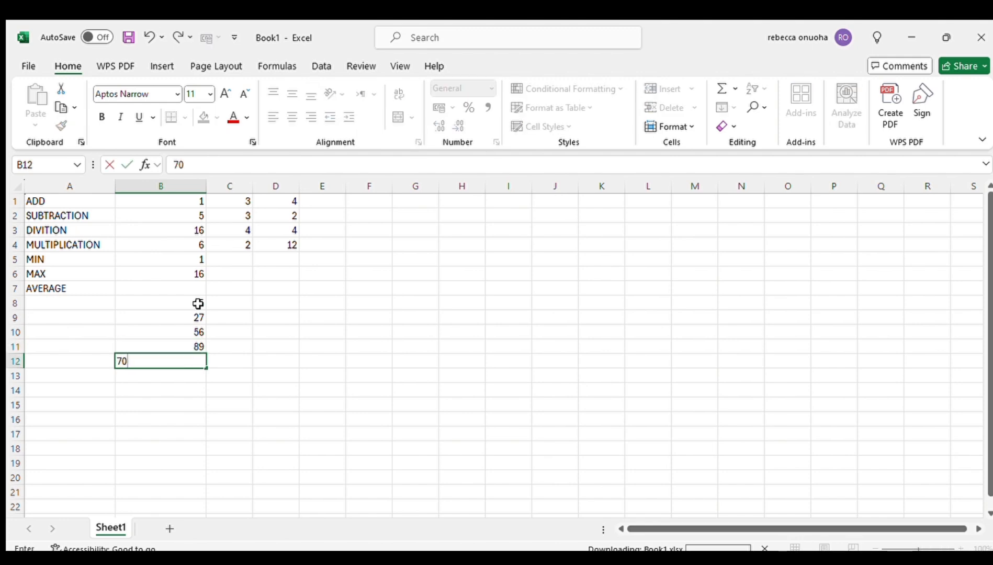
key(Return)
text(14)
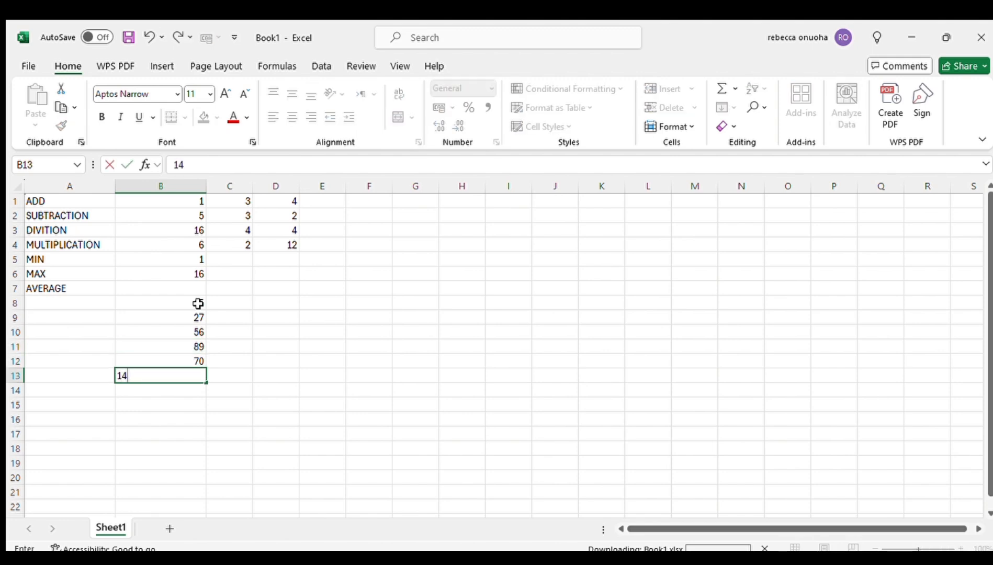
key(Return)
text(15)
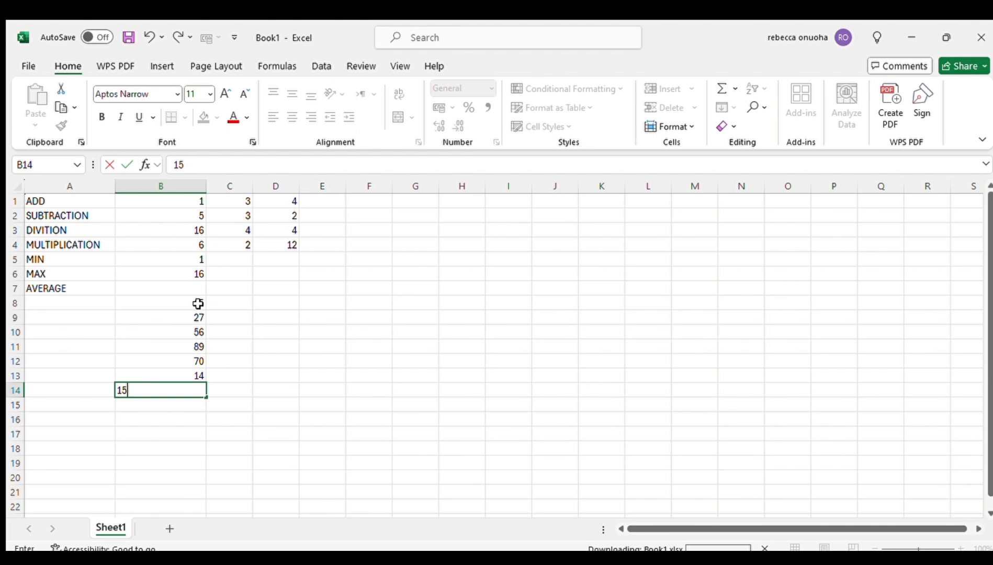
key(Return)
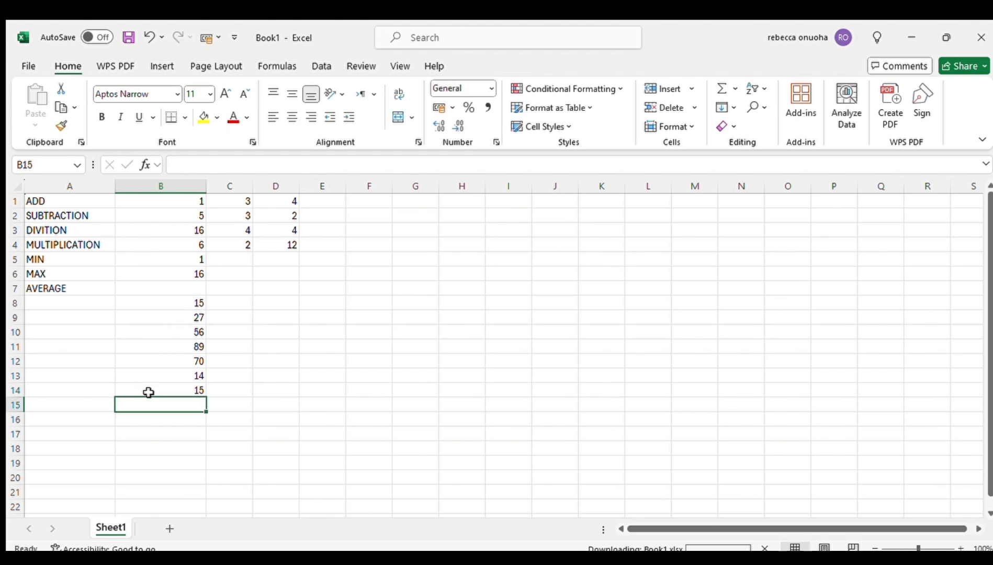
Step: Enter the formula =AVERAGE(B8:B14) in cell B15 and select the cell to show its formula
text(=)
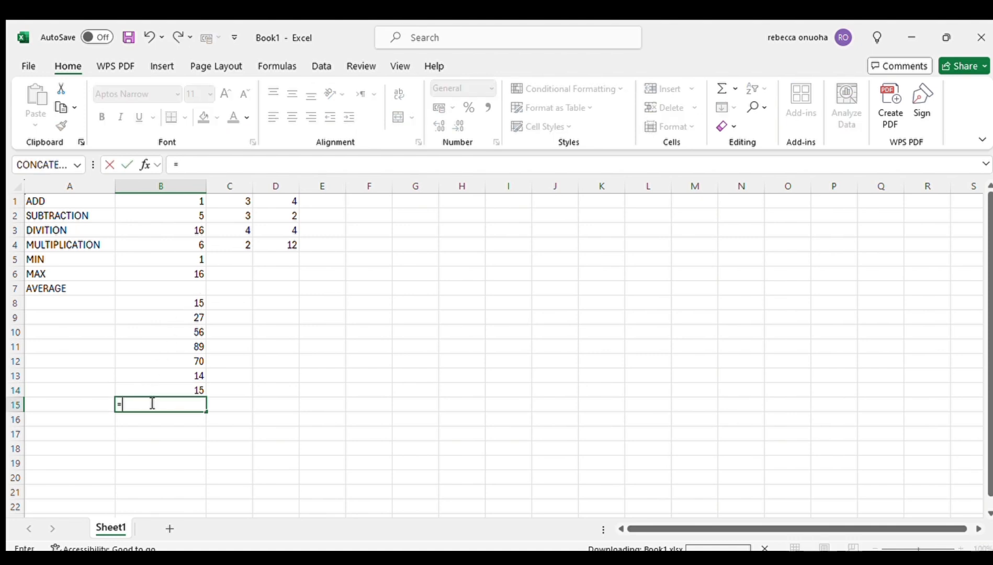
text(AV)
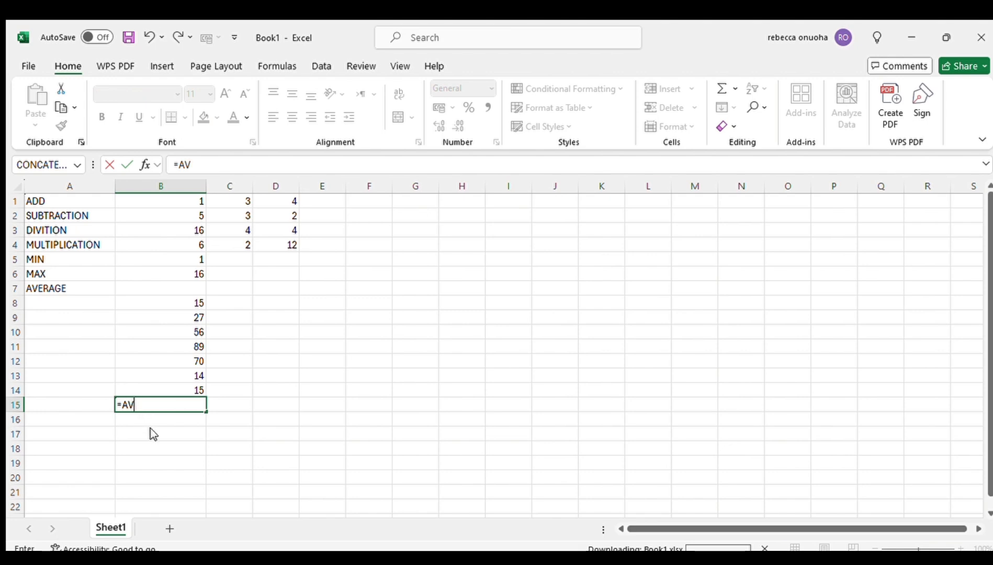
text(ERAGE()
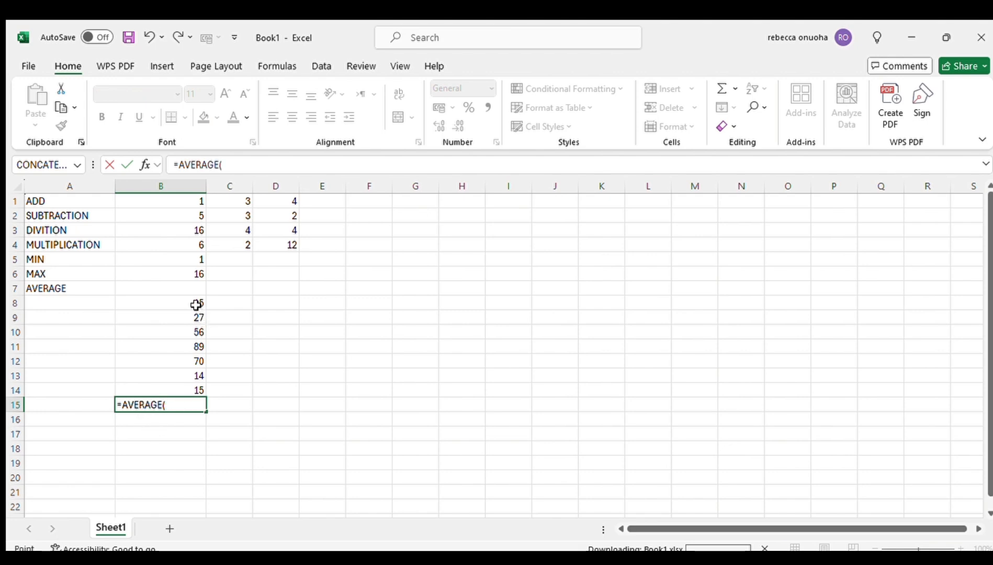
drag(199, 305, 206, 392)
key(Return)
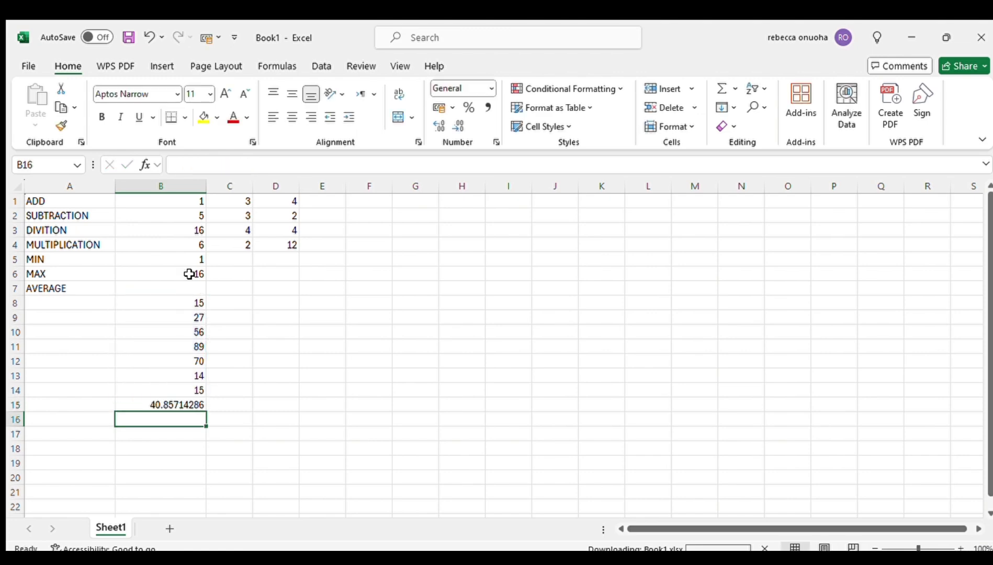
click(169, 400)
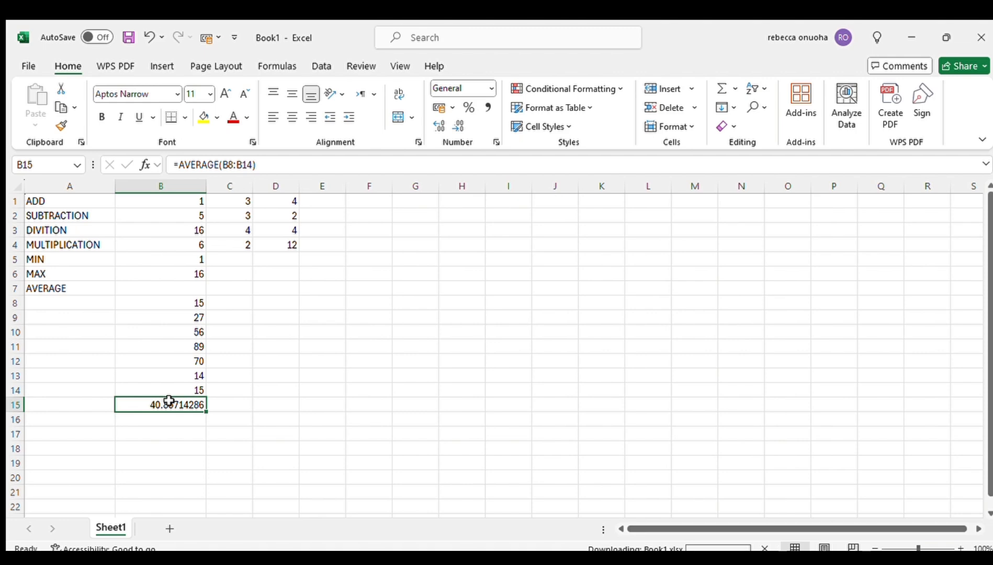
Step: Label cell A16 SUM and enter a SUM formula over the range B8:B14 in cell B16 beside it
click(51, 423)
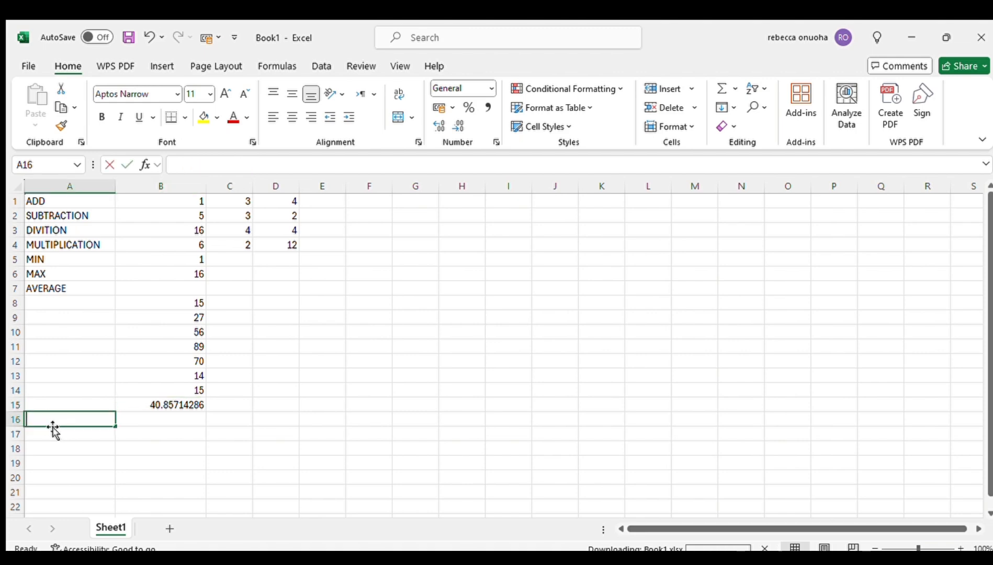
text(SUM)
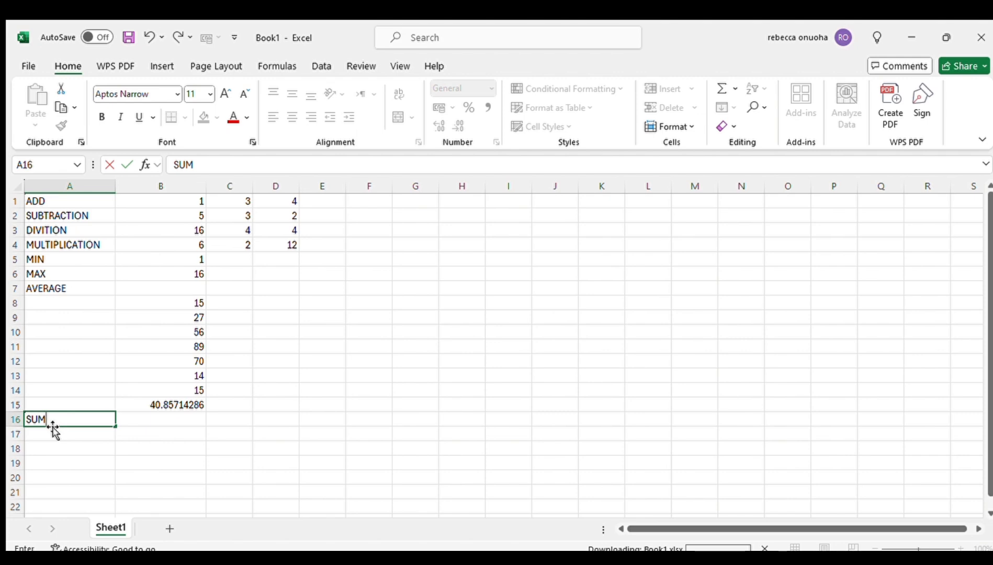
click(149, 421)
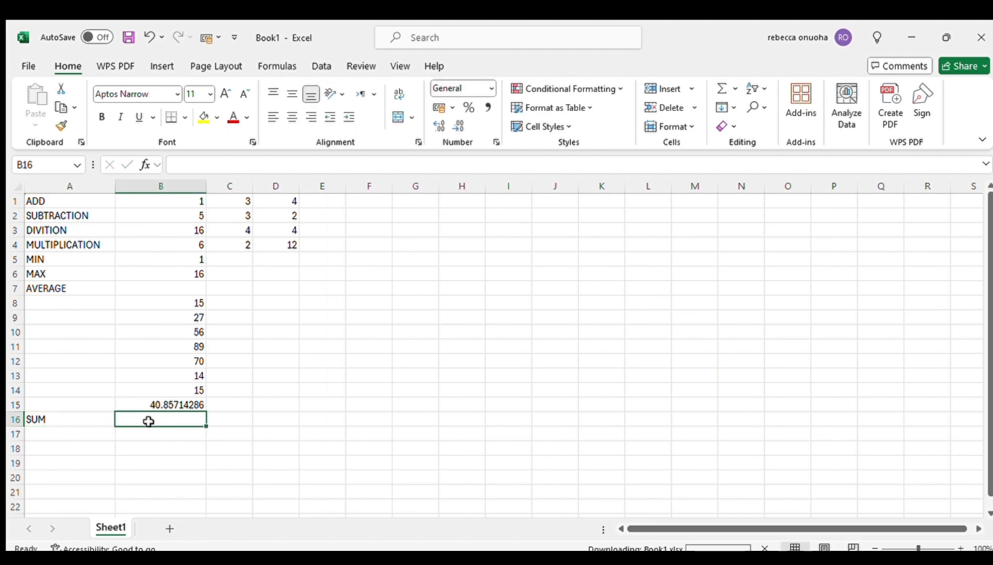
text(=)
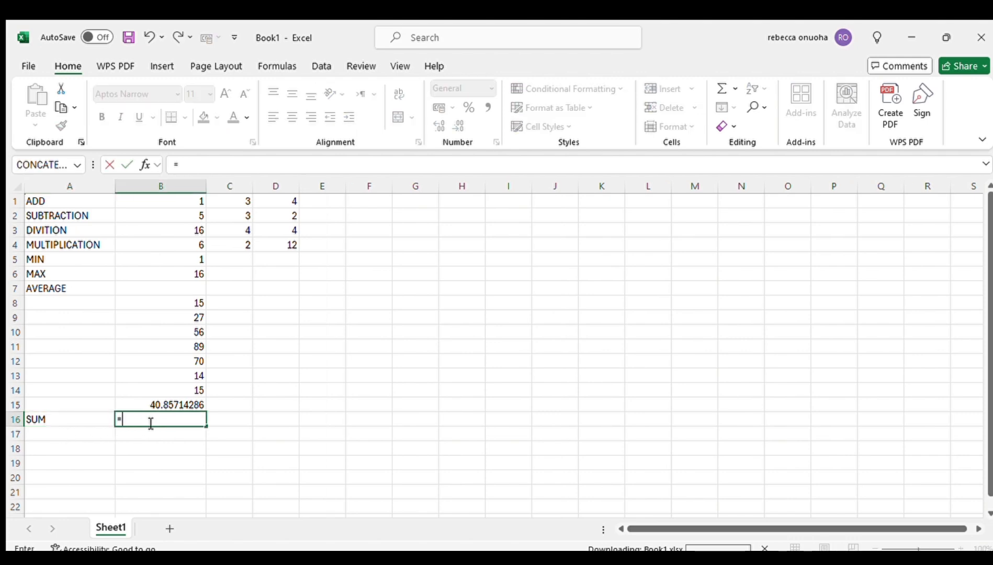
text(SUM)
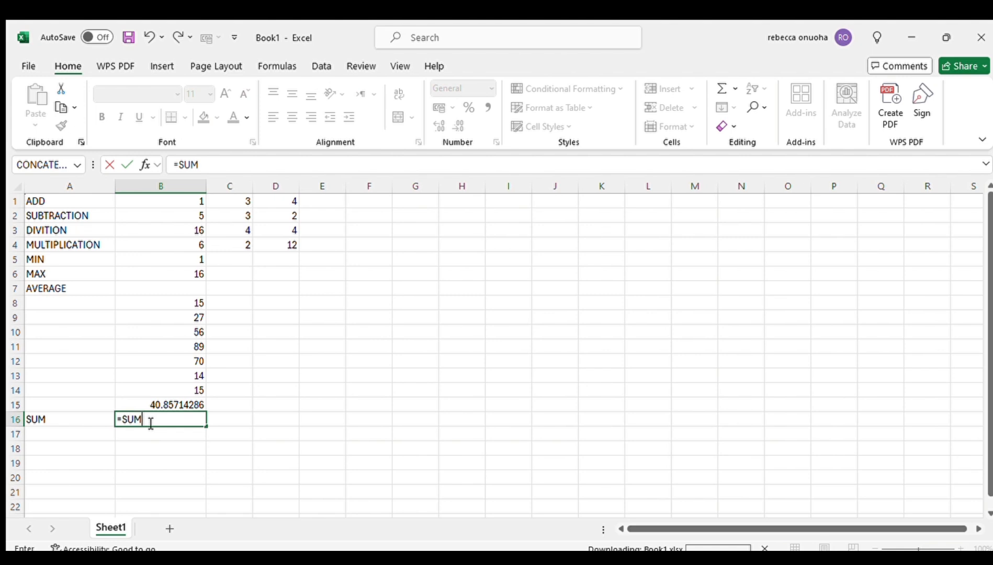
text(()
drag(194, 302, 196, 393)
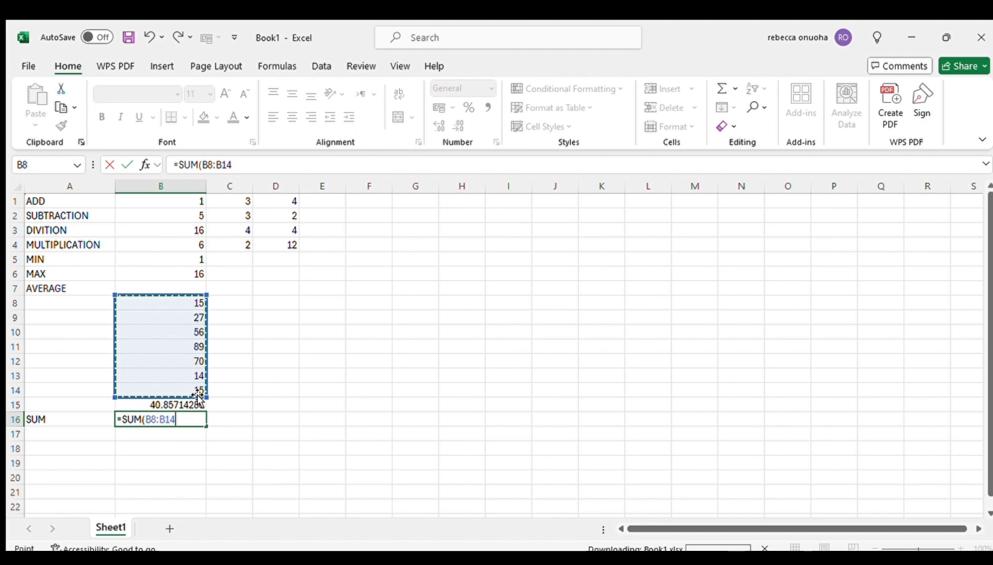
key(Return)
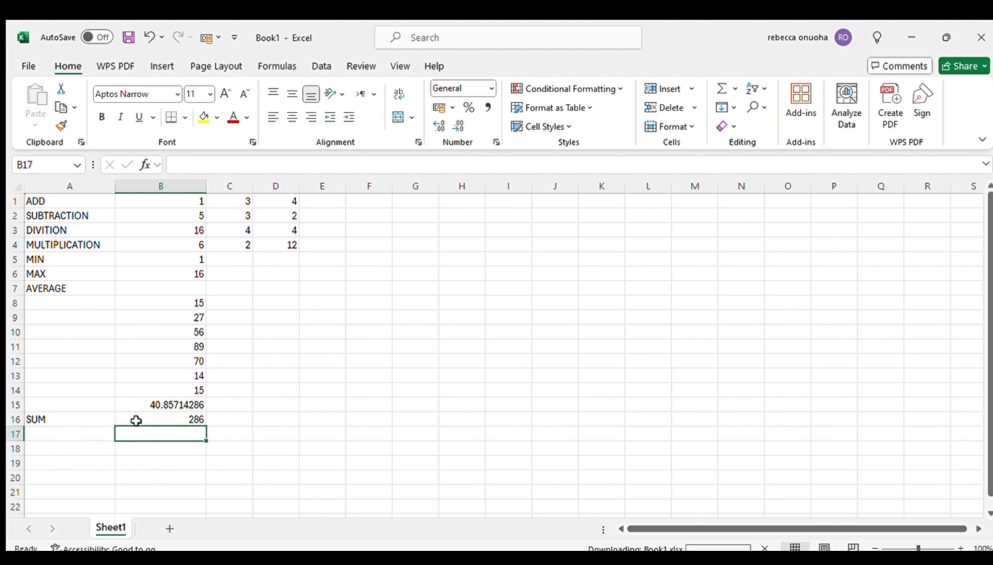
key(Down)
key(Down)
key(Down)
key(Down)
key(Down)
key(Down)
key(Down)
key(Down)
key(Down)
key(Down)
key(Down)
key(Down)
key(Down)
key(Down)
key(Down)
key(Down)
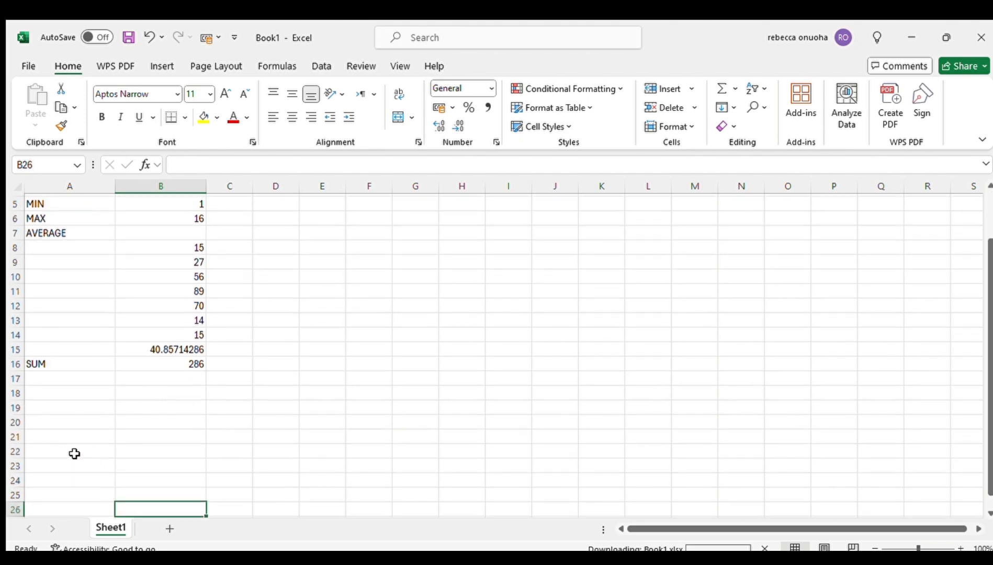
key(Down)
key(Down)
key(Down)
key(Down)
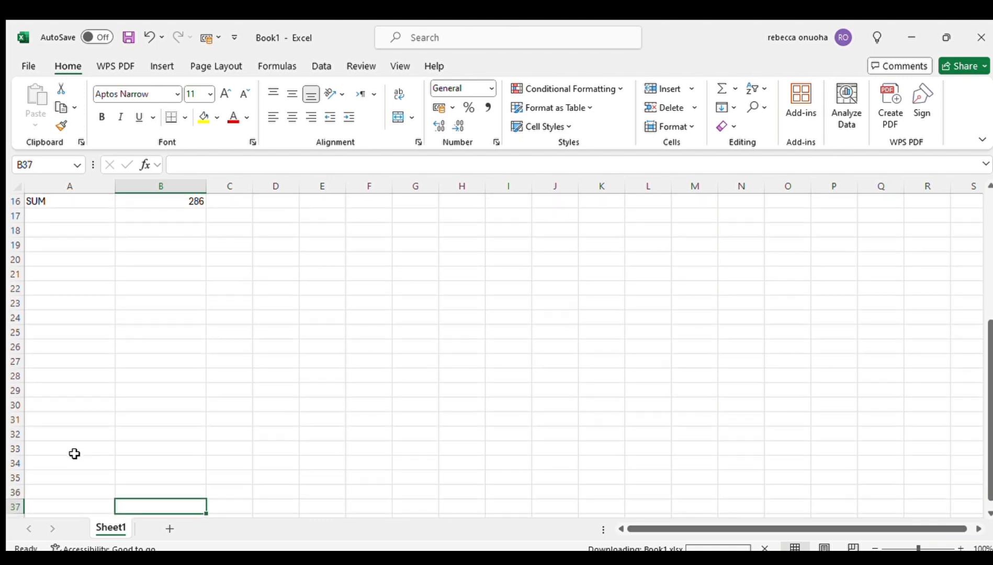
key(Up)
key(Up)
key(Up)
key(Up)
key(Up)
key(Up)
key(Up)
key(Up)
key(Up)
key(Up)
key(Up)
key(Up)
key(Up)
key(Up)
key(Up)
key(Up)
key(Up)
key(Up)
key(Up)
key(Up)
key(Up)
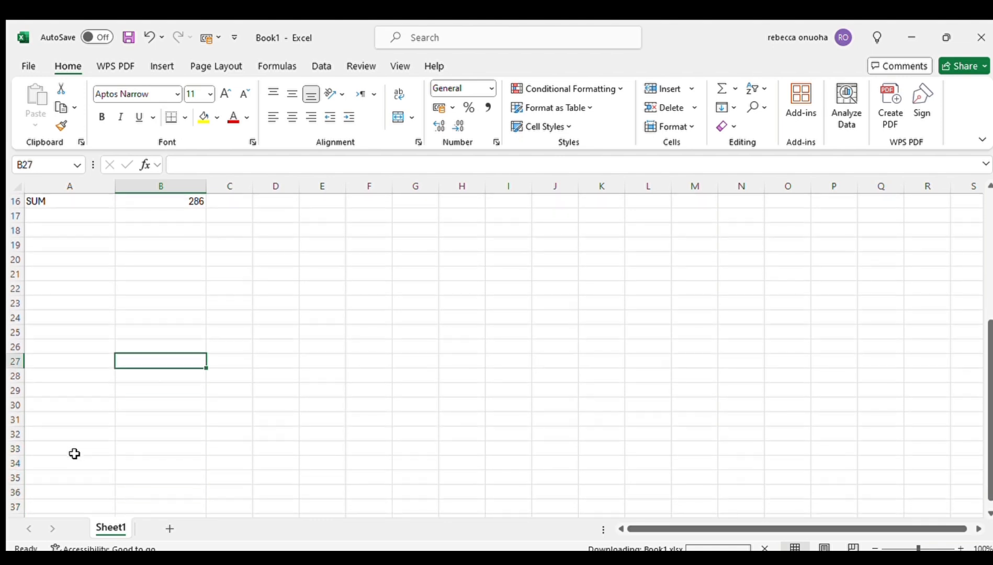
key(Up)
key(Up)
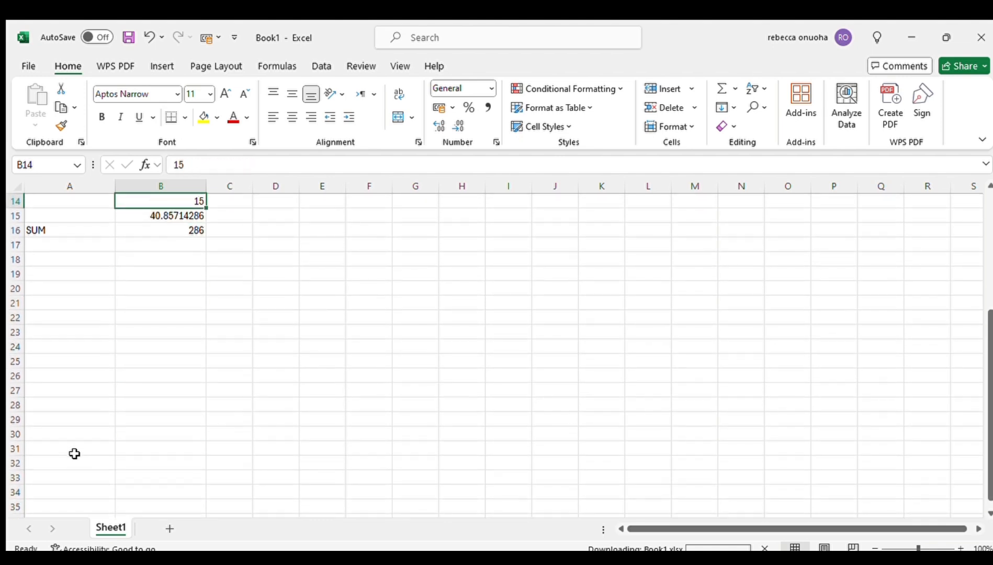
Step: Fill row 17 with the headings SUMIF in A17, CAR TYPE in B17 and NUMBERS in C17
click(96, 246)
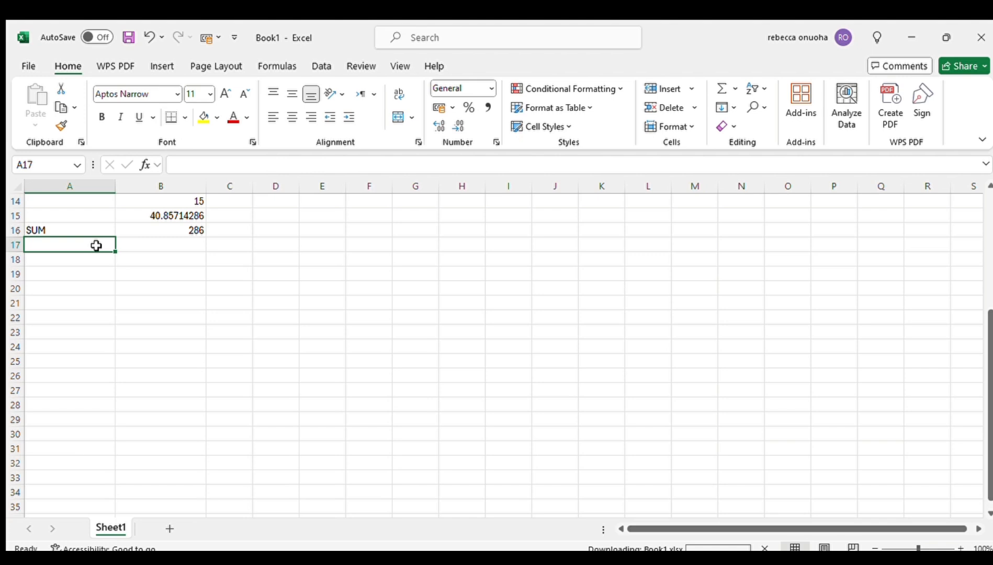
text(SUMIF)
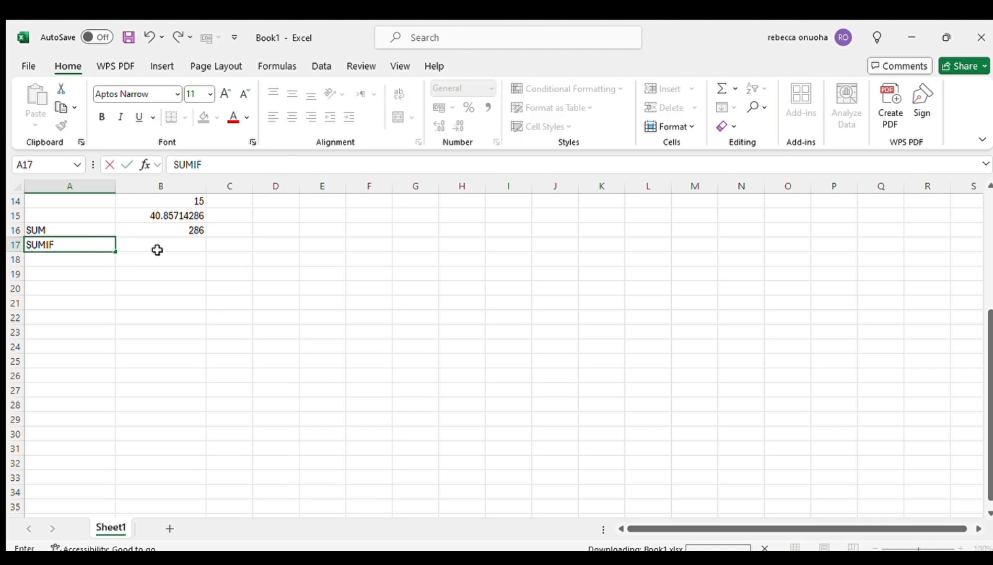
click(167, 246)
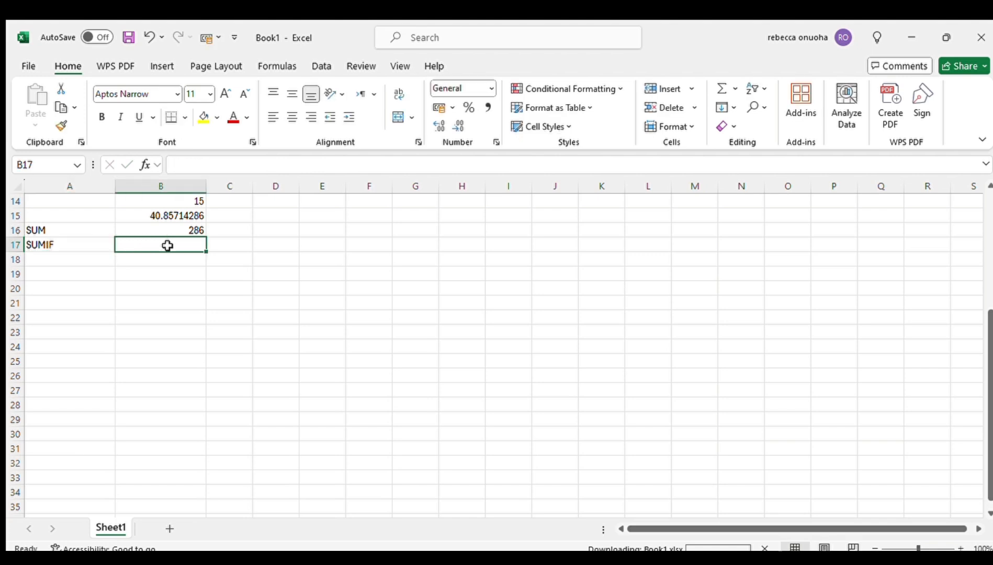
text(CAR T)
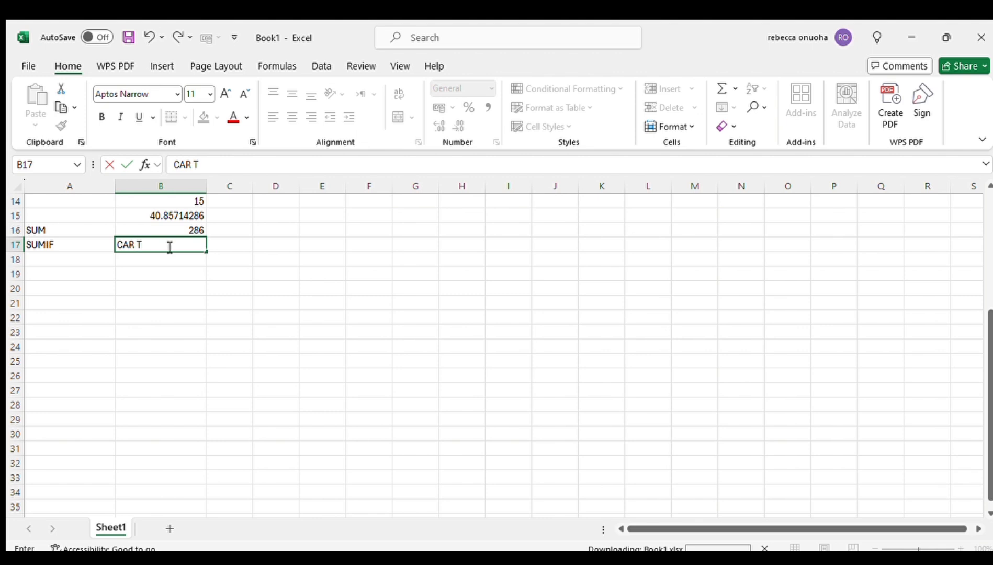
text(YPE)
click(239, 241)
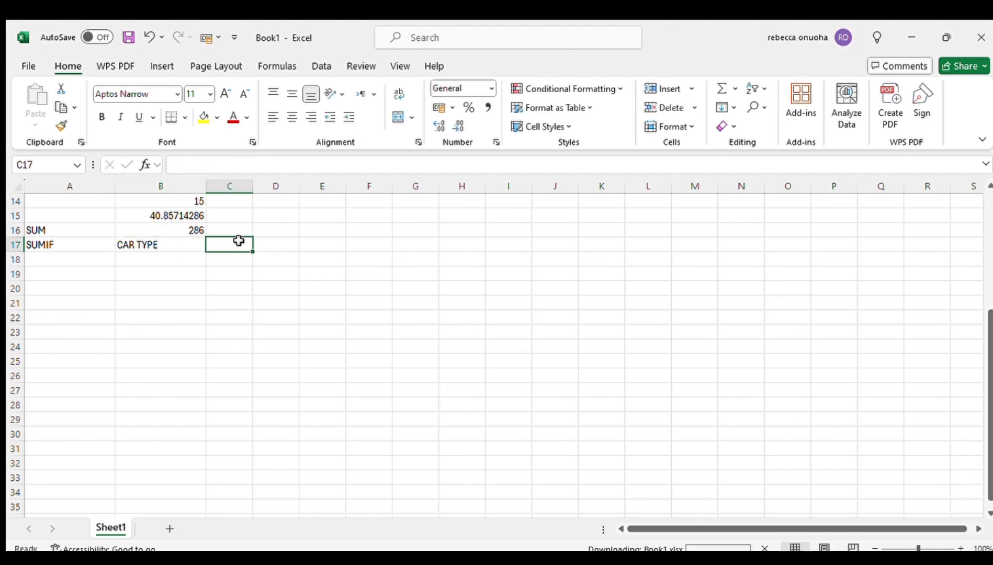
text(S)
key(BackSpace)
text(NUMV)
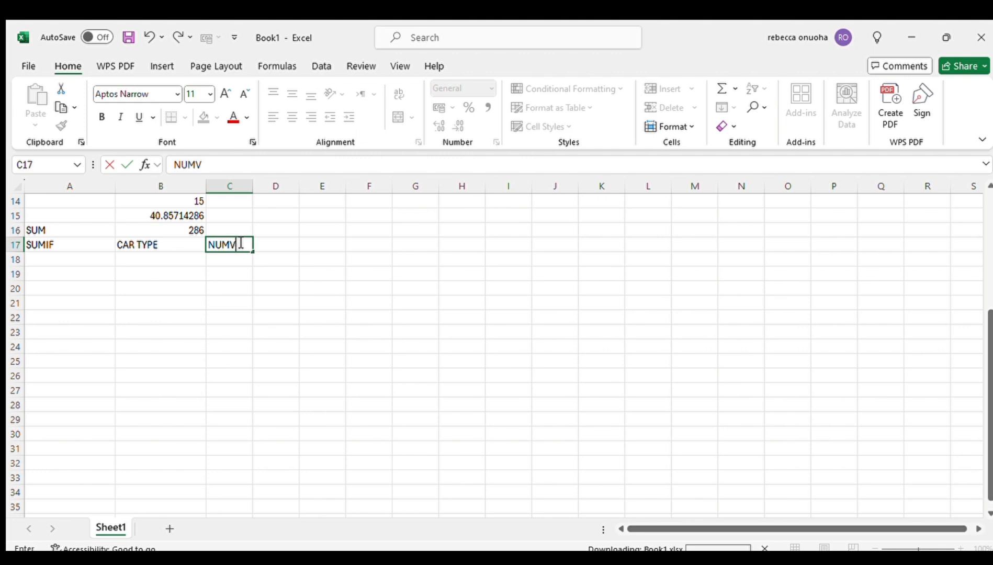
key(BackSpace)
text(BERS)
click(189, 257)
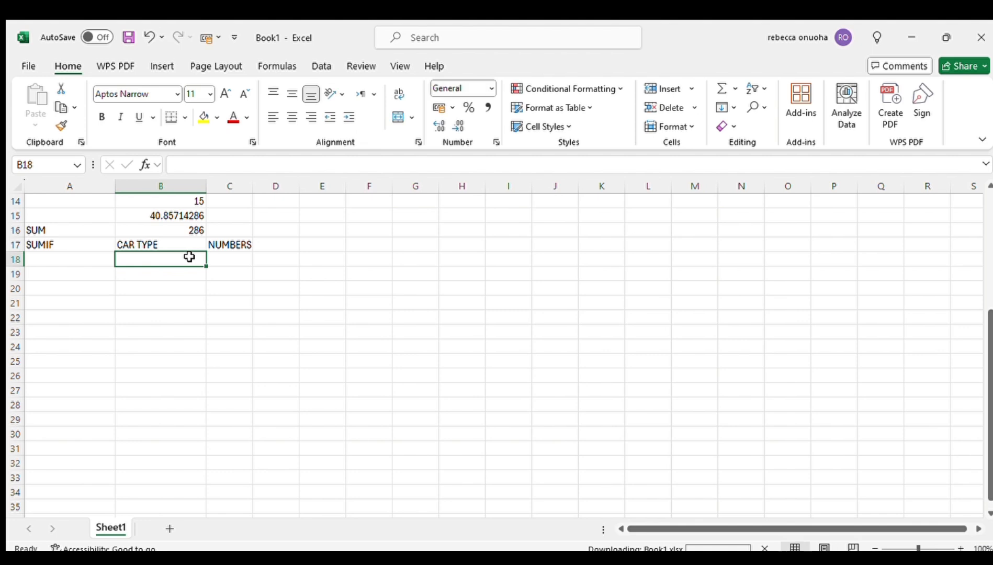
Step: Fill cells B18 to B21 under CAR TYPE with COROLLA, TOYOTA, MAZDA and HYUNDAI
text(M)
key(BackSpace)
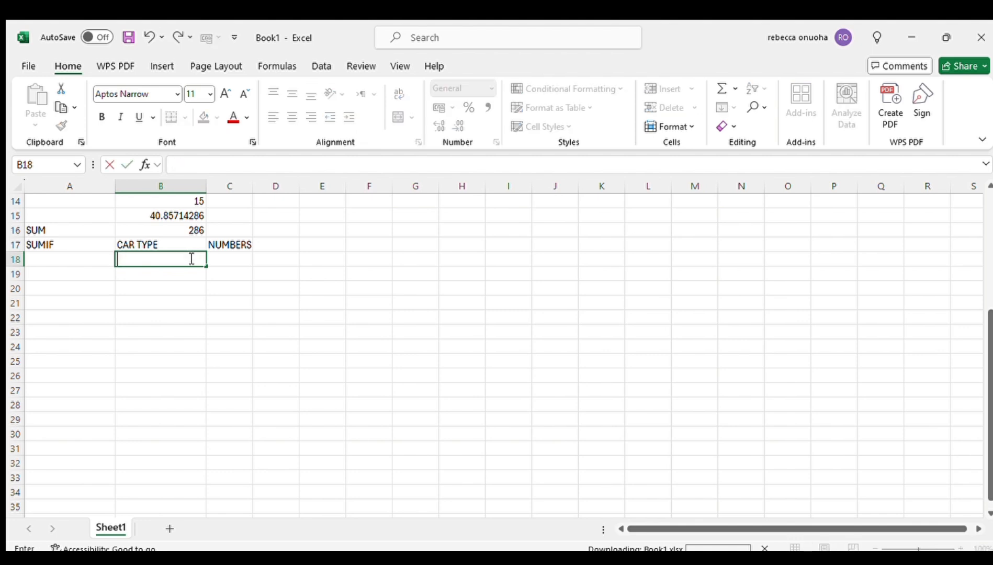
text(COROLL)
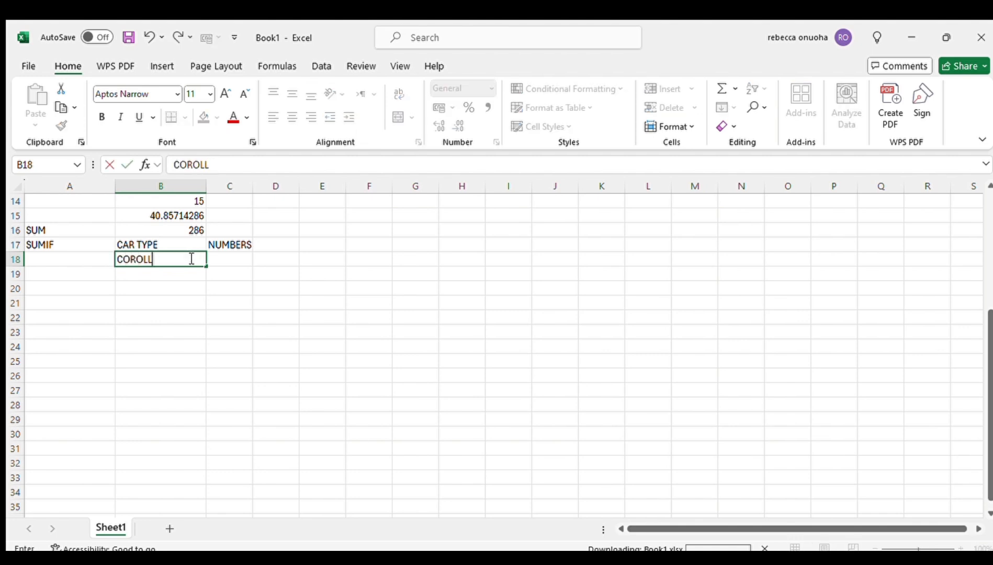
text(A)
key(Return)
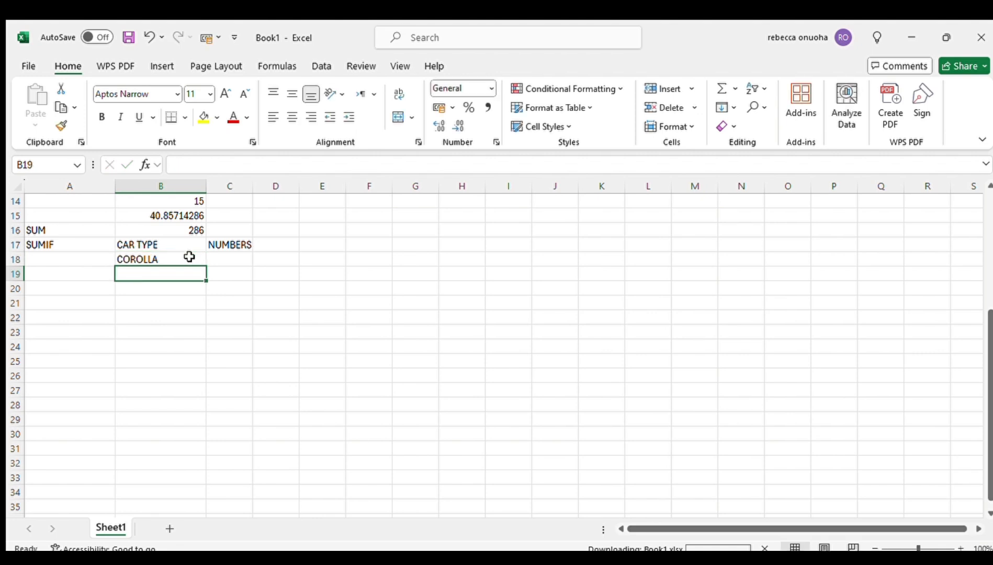
text(TOYOTA)
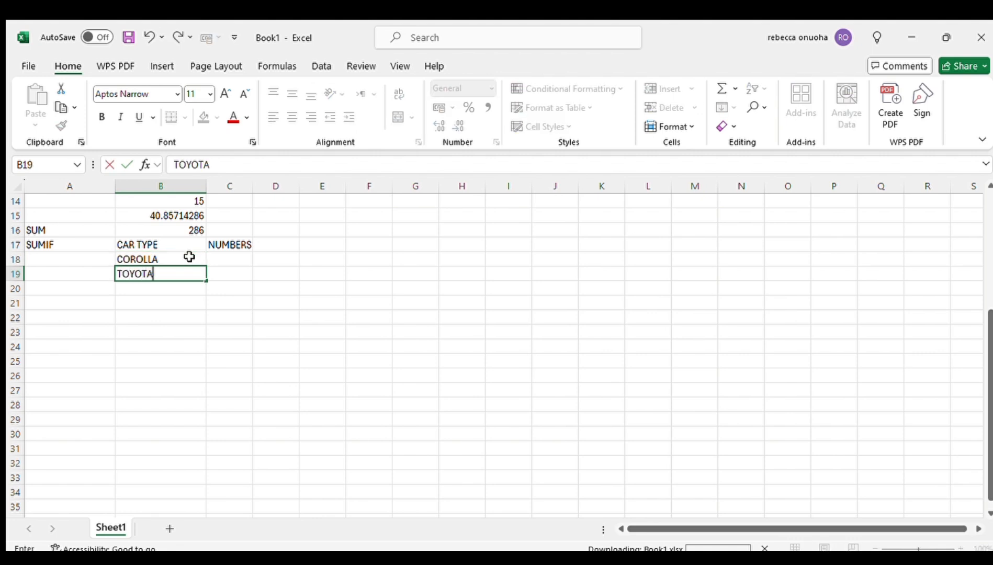
key(Return)
text(M)
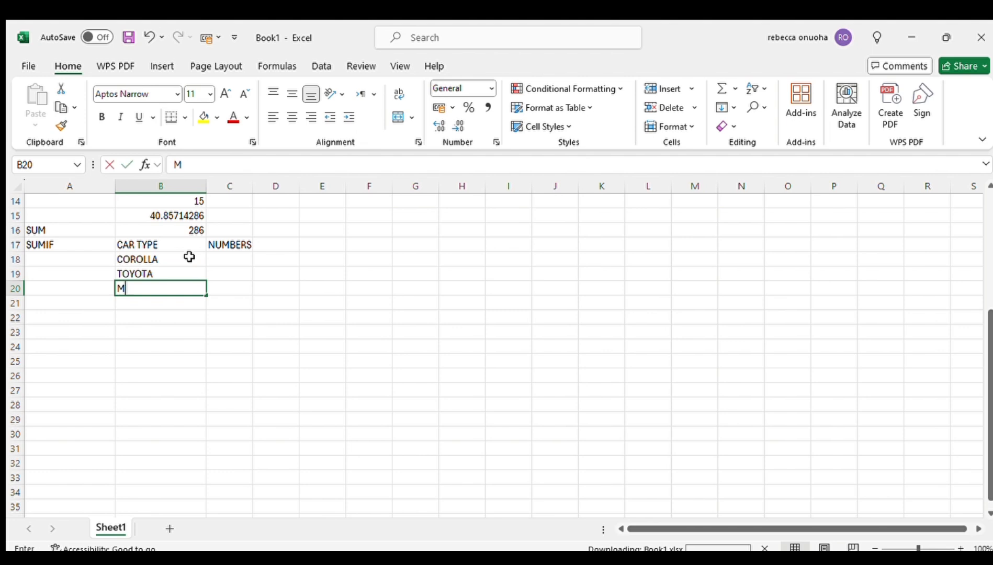
text(AZDA)
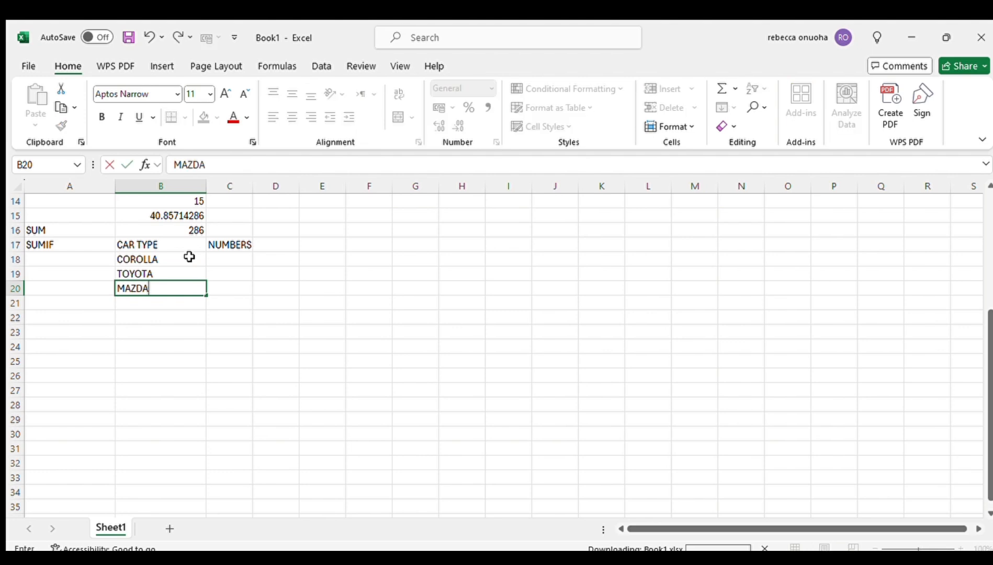
key(Return)
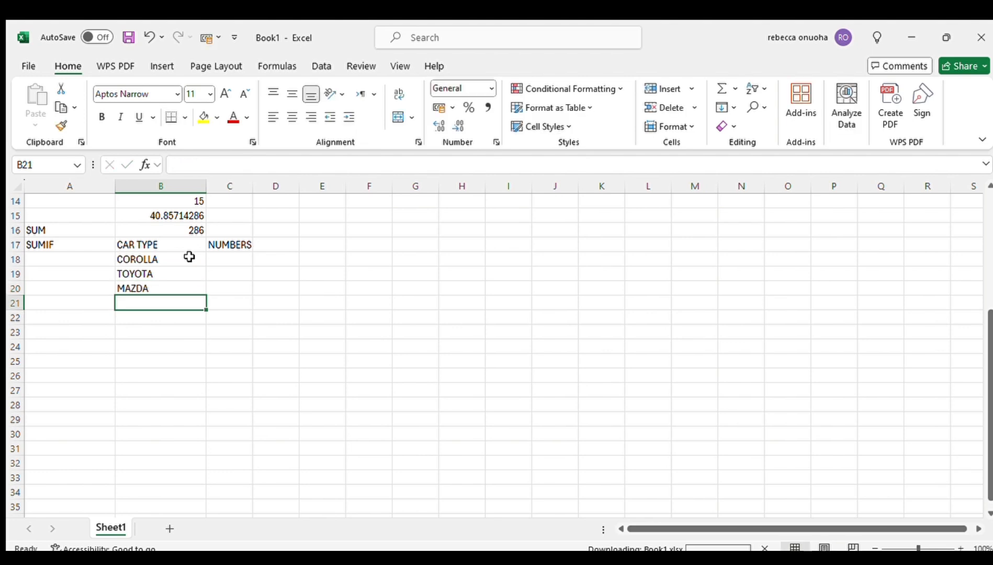
text(HYUNDAI)
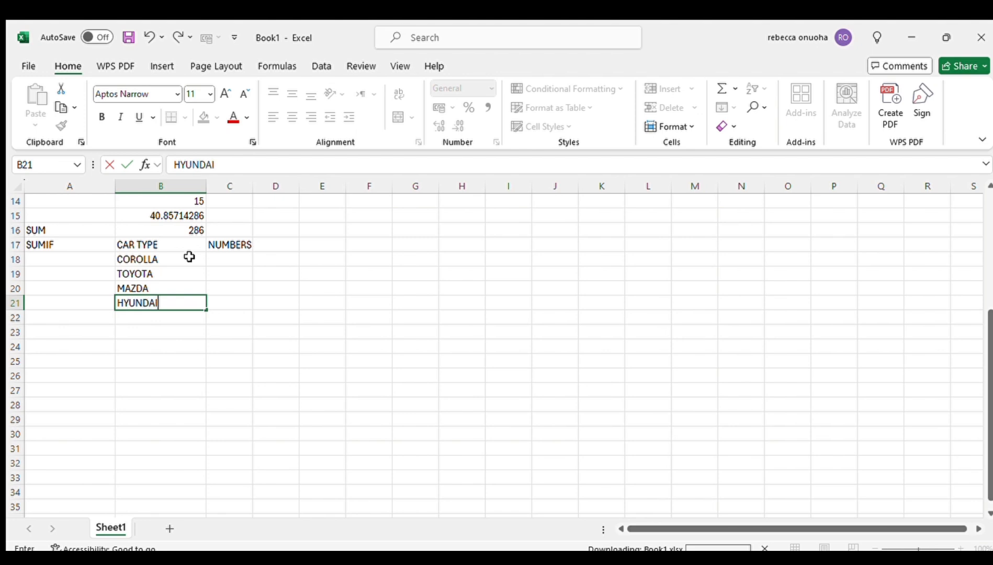
key(Return)
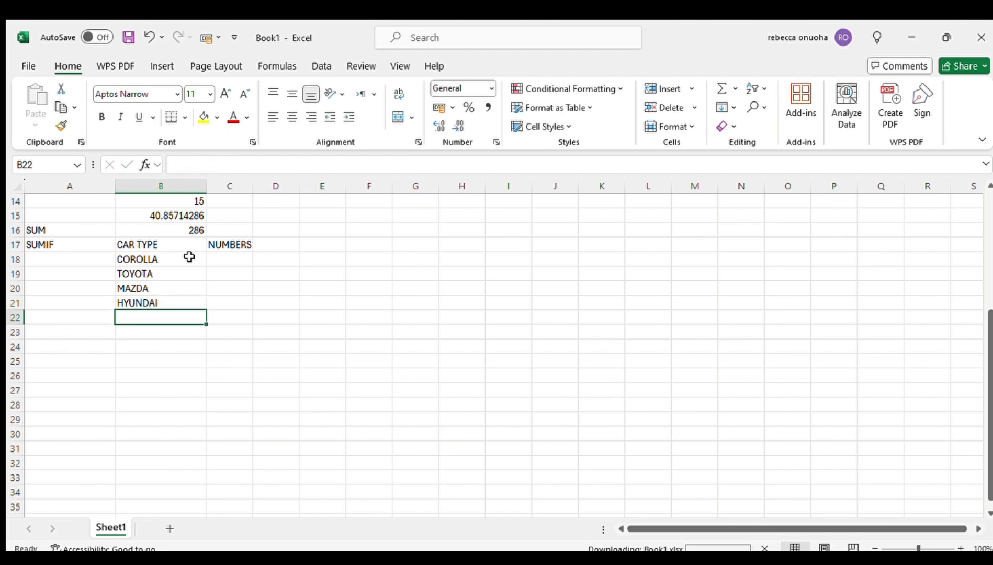
Step: Repeat the car types COROLLA, TOYOTA, MAZDA and HYUNDAI in cells B22 to B25
text(CO)
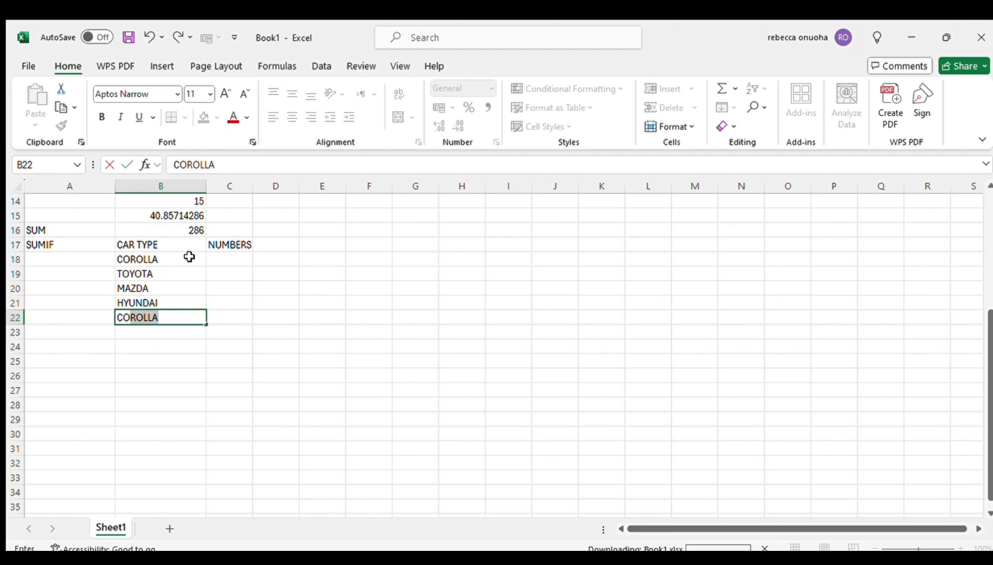
key(Return)
text(TOYOTA)
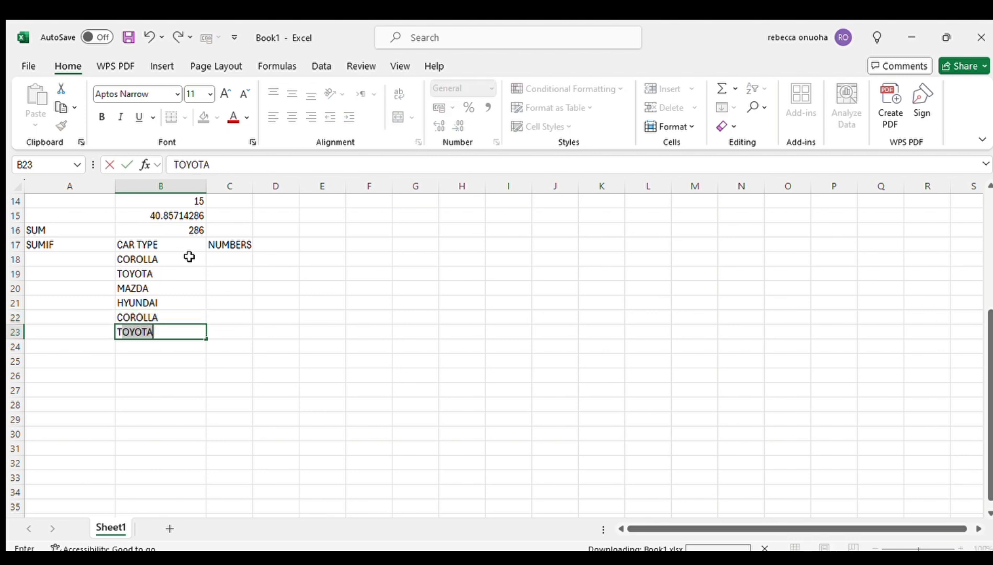
key(Return)
text(MAZDA)
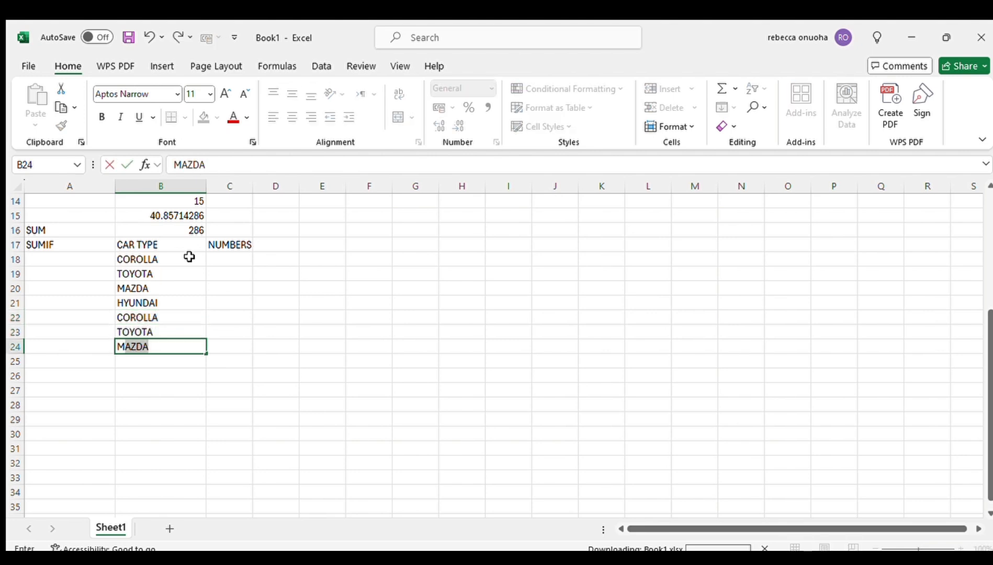
key(Return)
text(HYUNDAI)
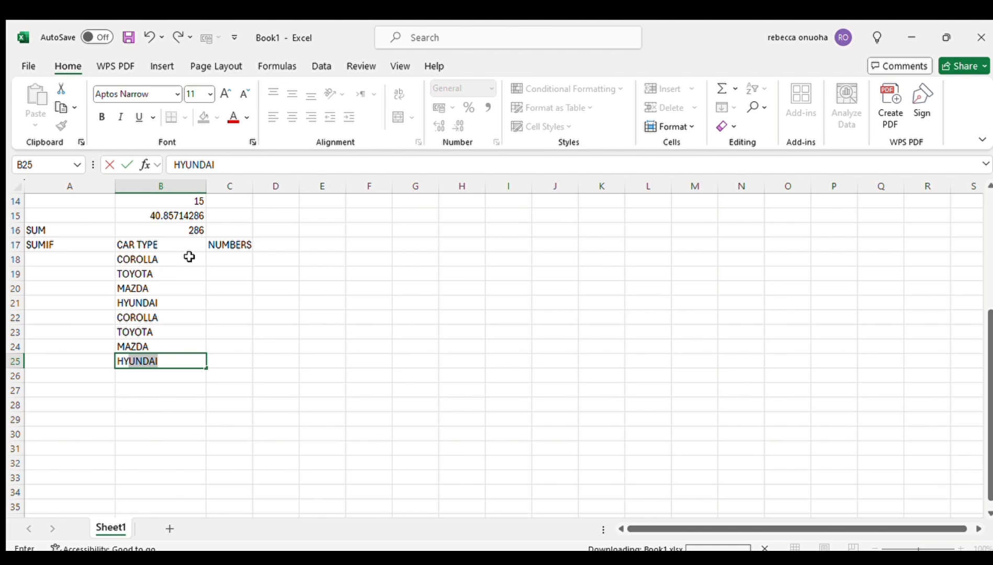
key(Return)
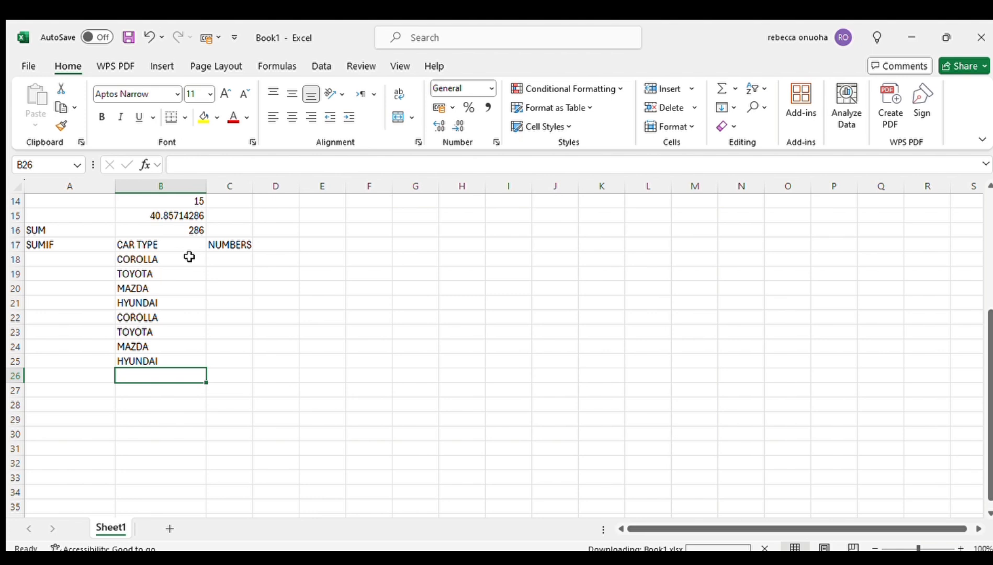
Step: Fill cells C18 to C21 under NUMBERS with 4, 6, 78 and 98
click(232, 259)
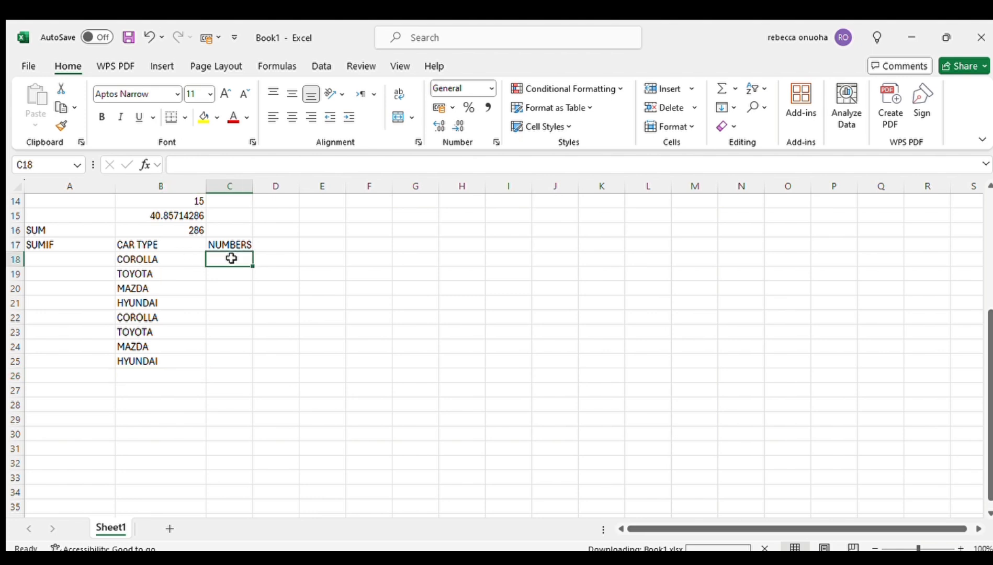
text(4)
key(Return)
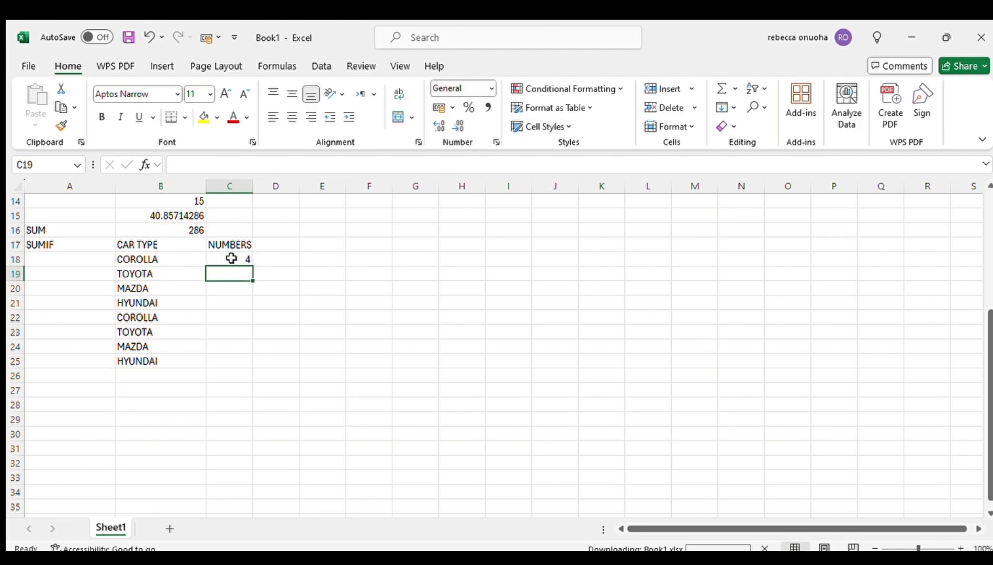
text(6)
key(Return)
text(78)
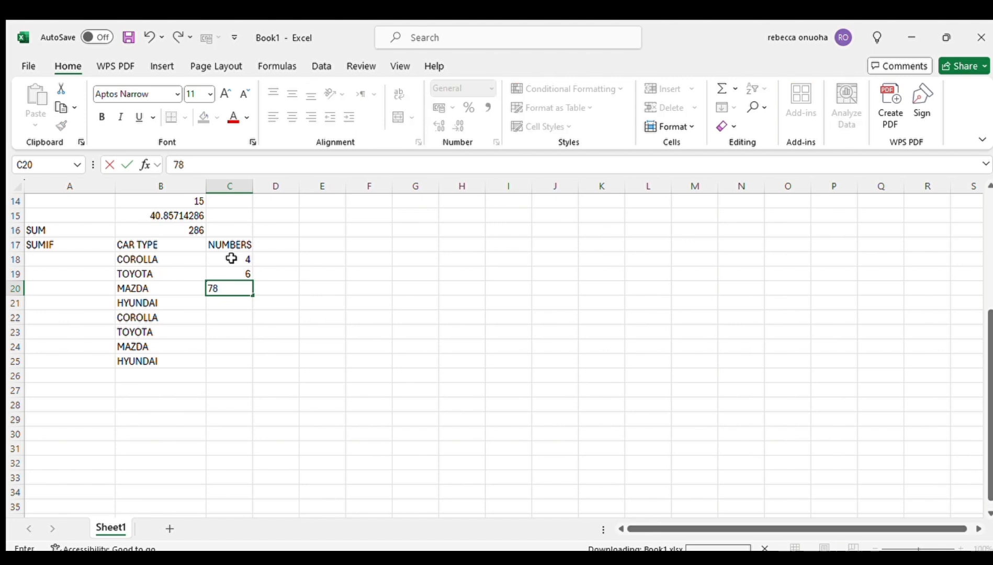
key(Return)
text(98)
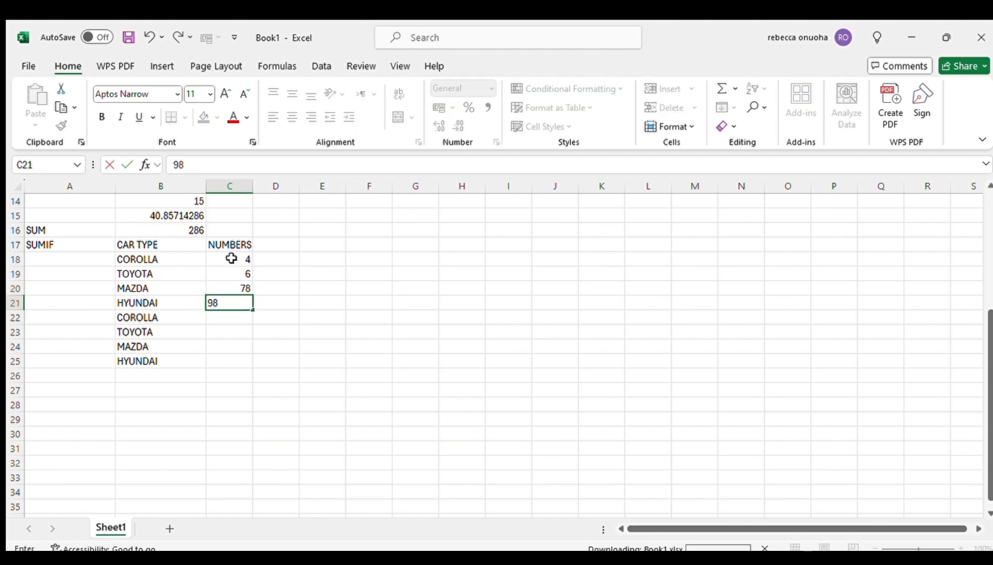
key(Return)
Step: Fill cells C22 to C25 of the NUMBERS column with 12, 43, 56 and 12
text(12)
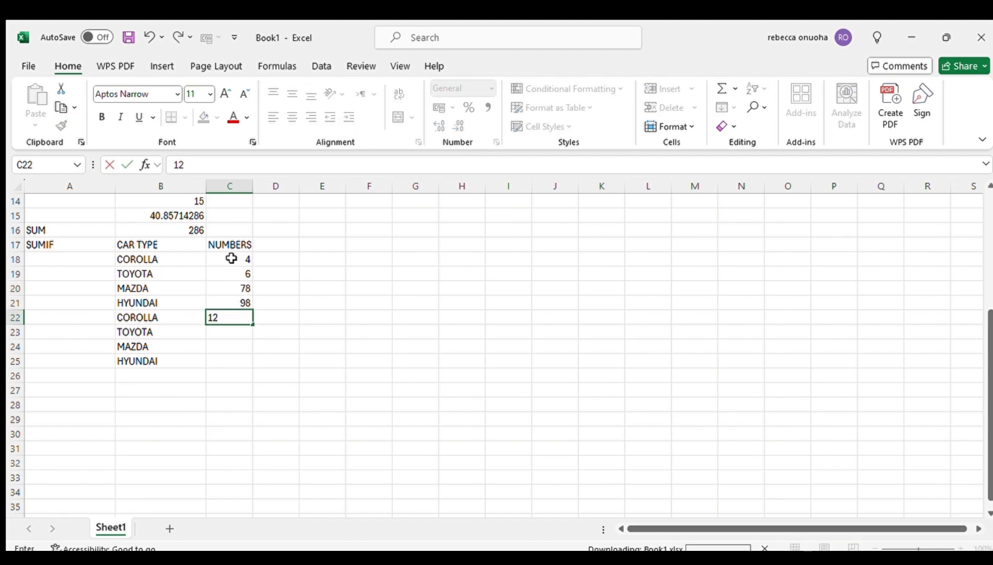
key(Return)
text(43)
key(Return)
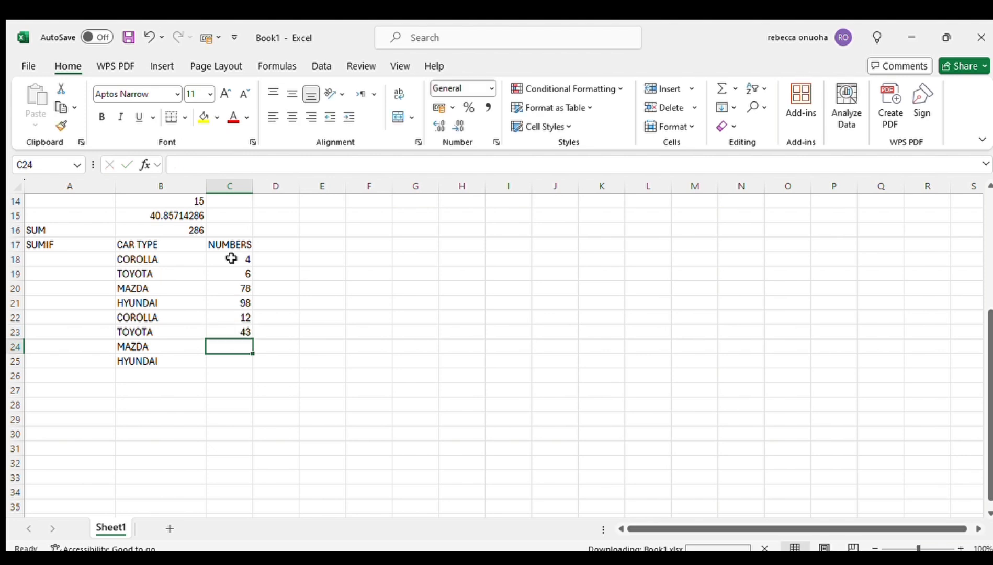
text(56)
key(Return)
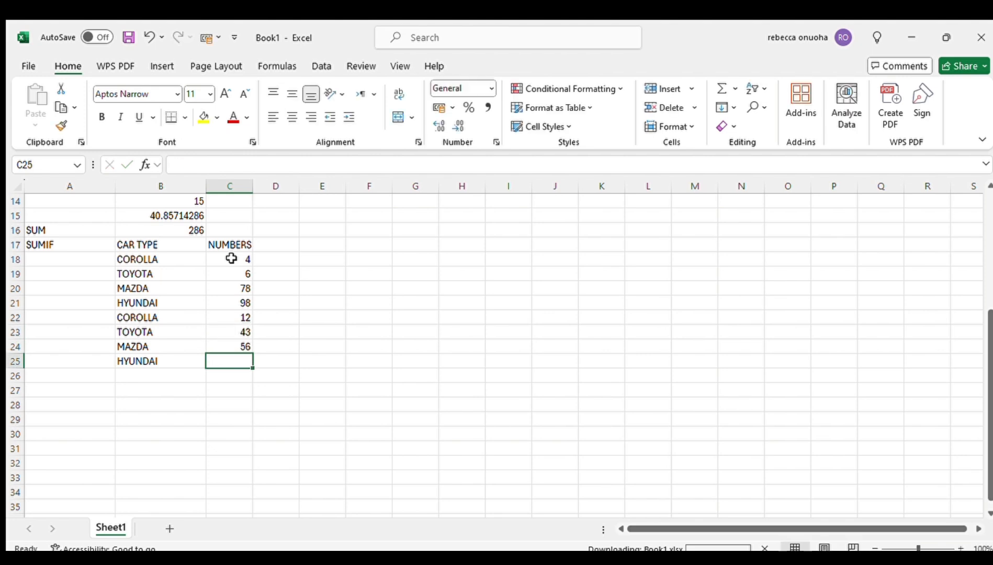
text(12)
key(Return)
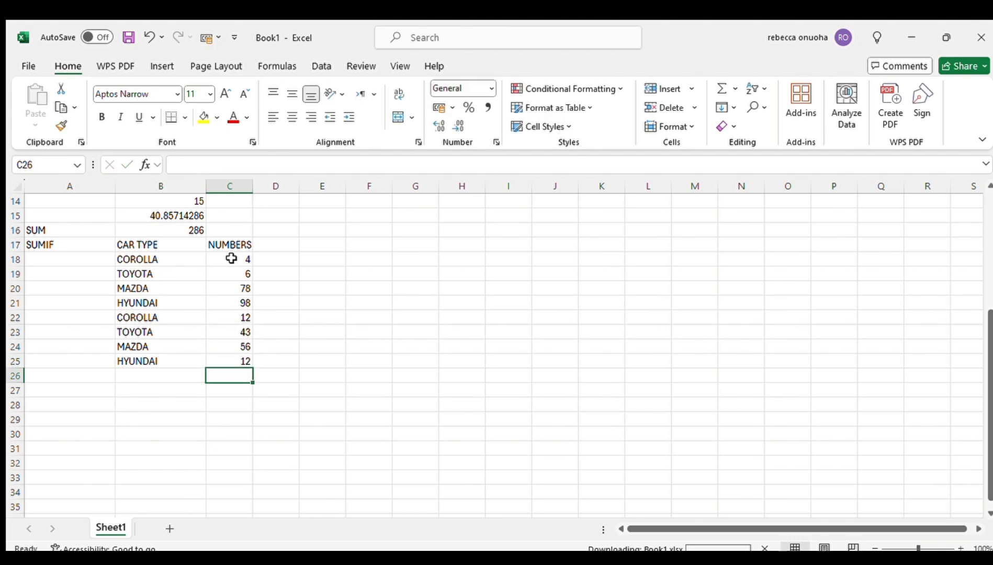
Step: Set up the lookup criterion below the table with CAR TYPE in B27 and TOYOTA in B28
click(152, 402)
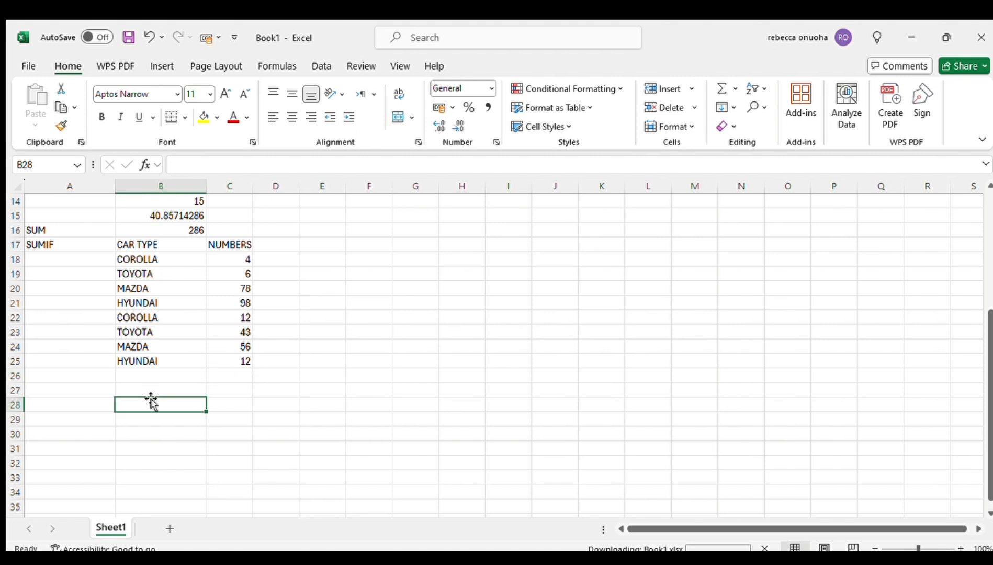
click(152, 390)
text(C)
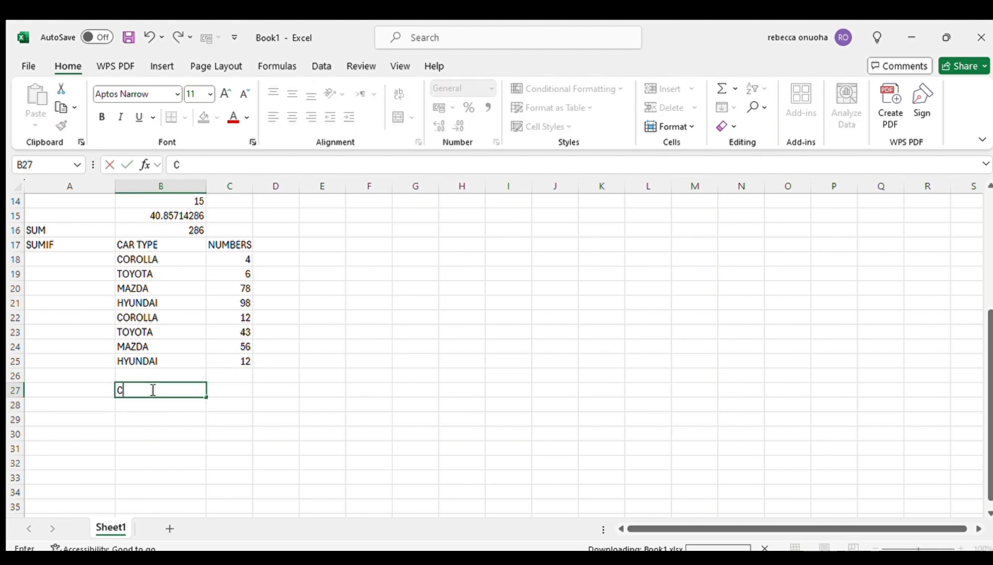
text(AR TYPE)
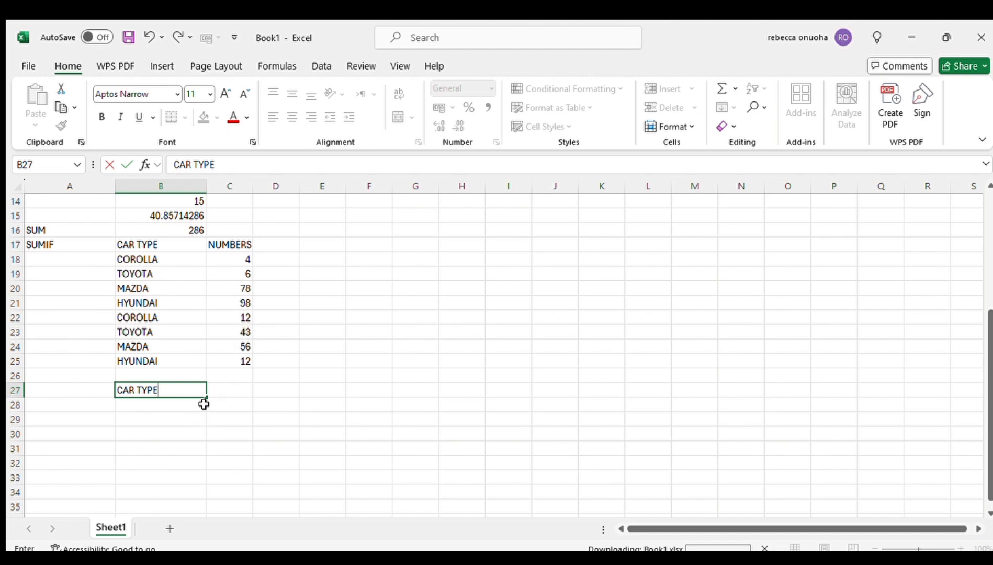
click(144, 406)
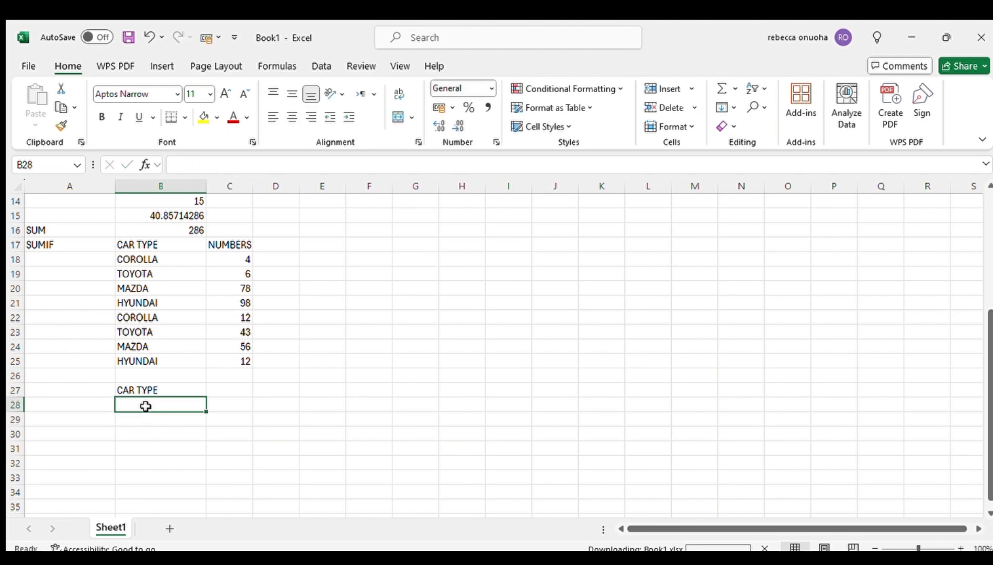
text(TO)
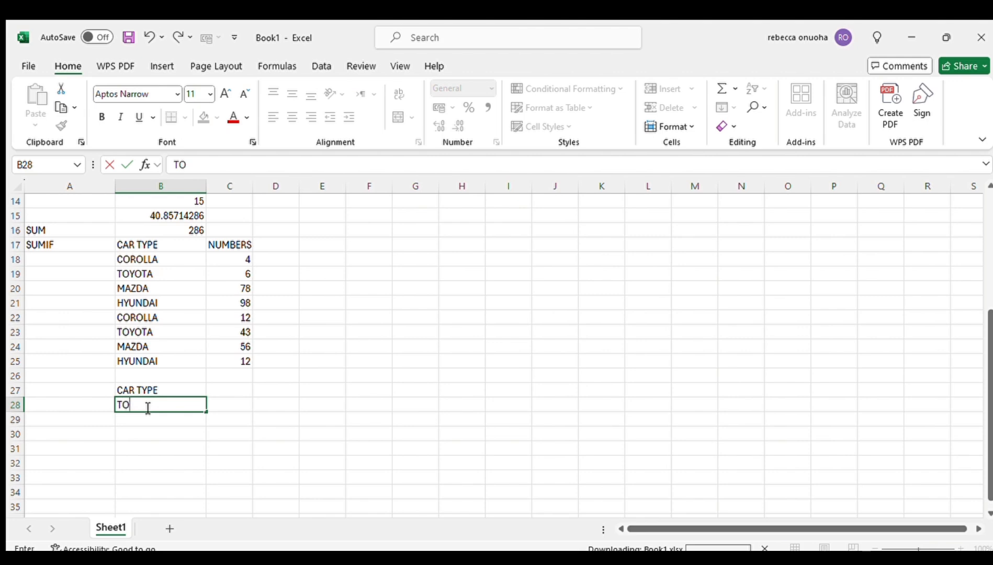
text(YOTA)
Step: Total the numbers for the car type in B28 by entering =SUMIF(B18:B25,B28,C18:C25) in C28
click(237, 404)
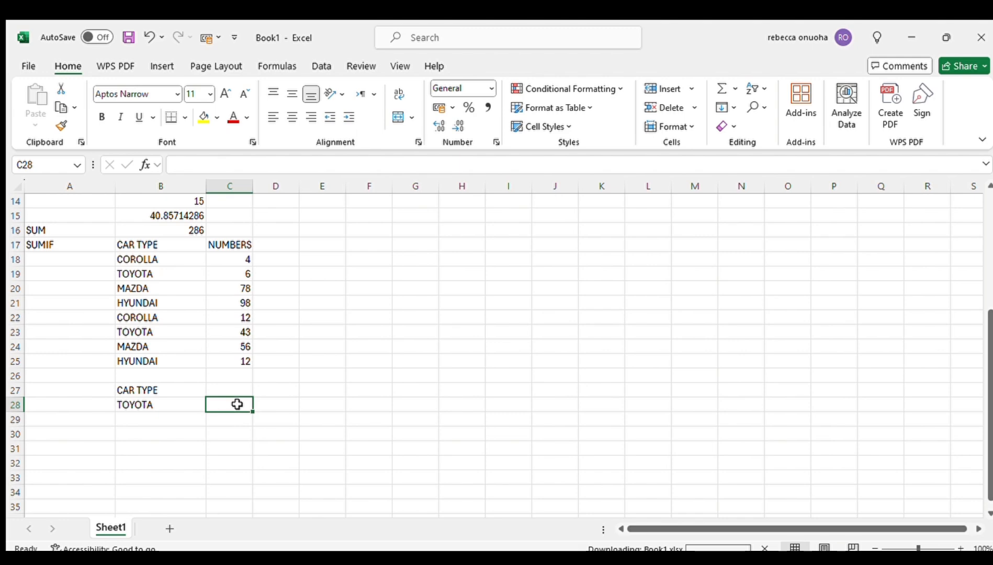
text(=SUM)
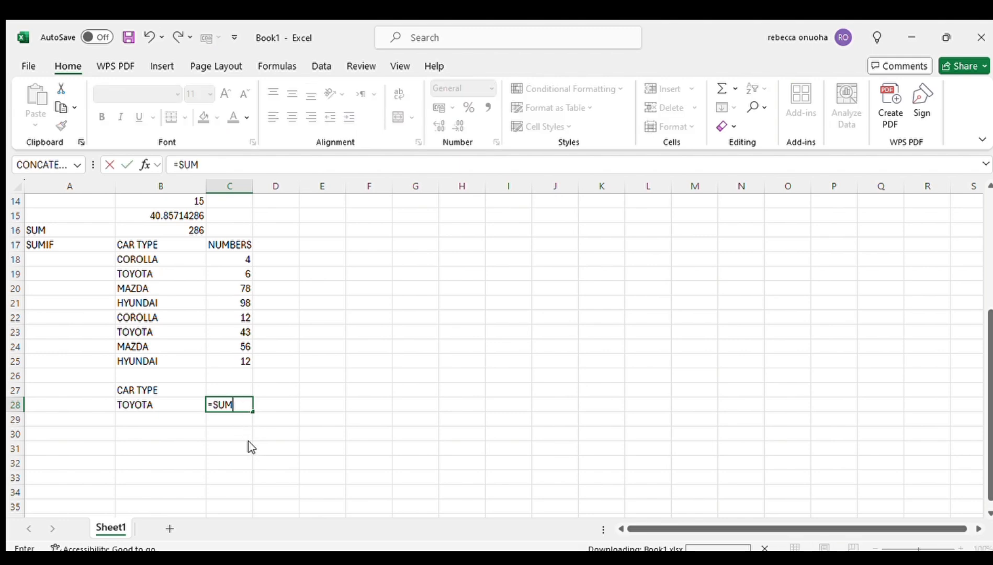
text(IF()
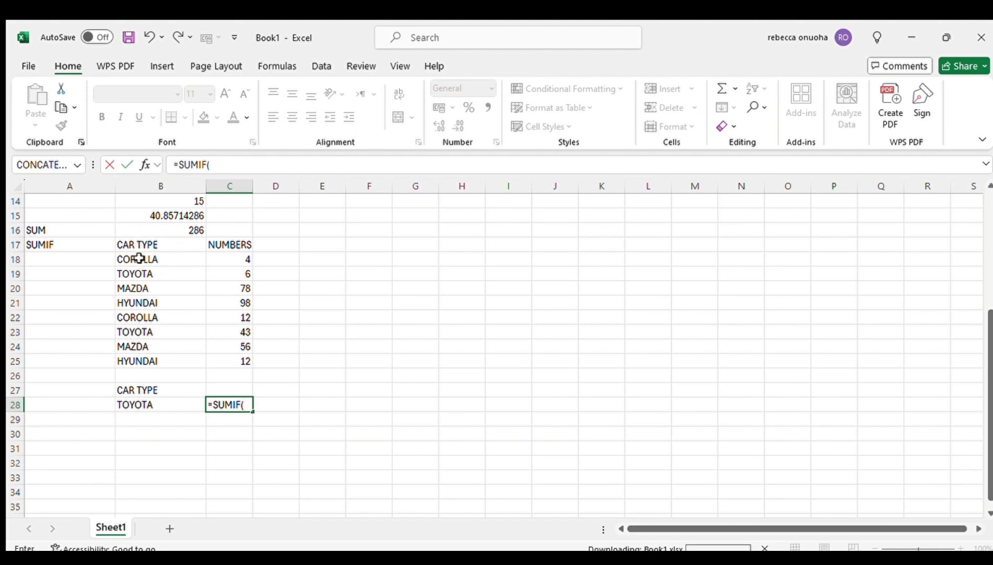
drag(139, 261, 126, 355)
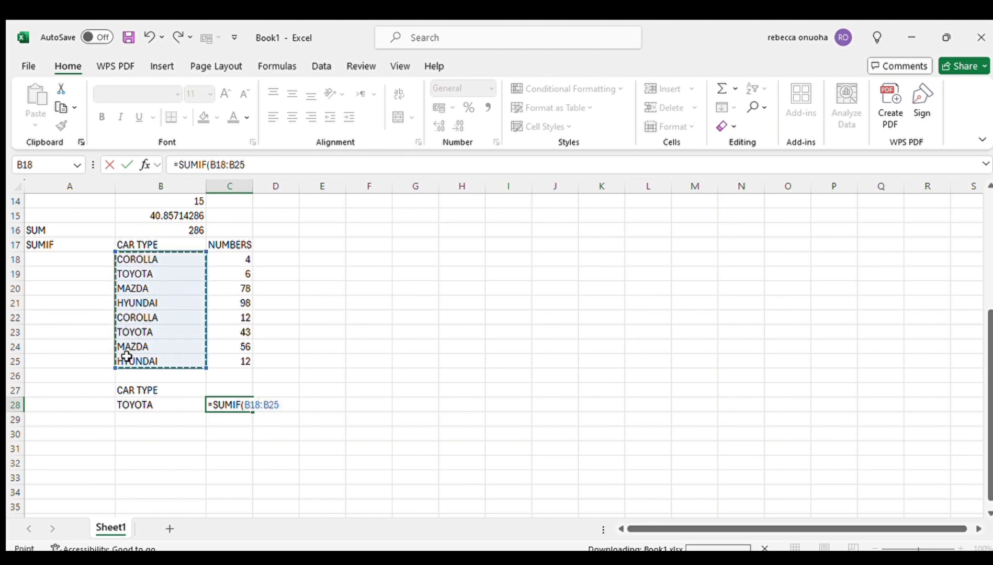
text(,)
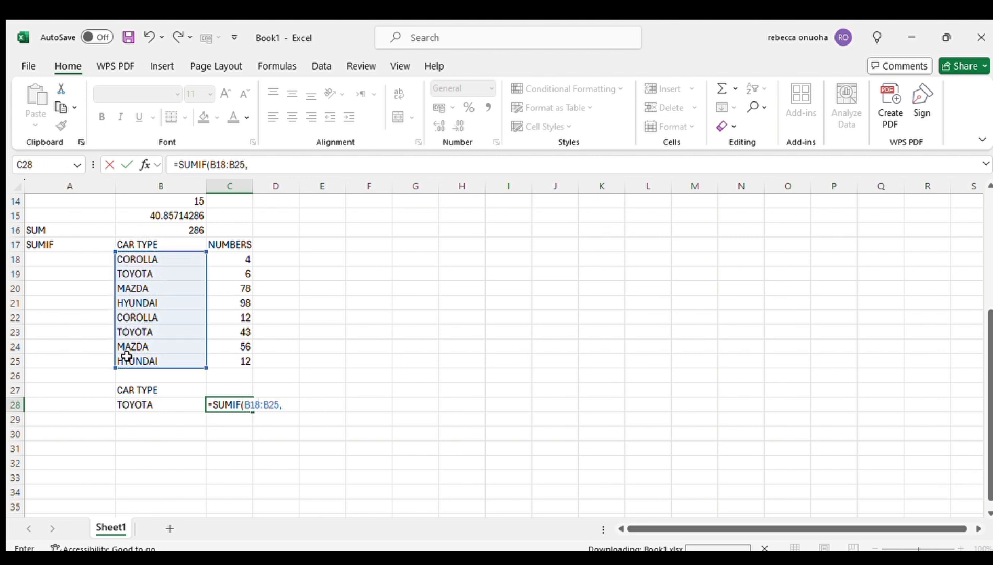
click(152, 406)
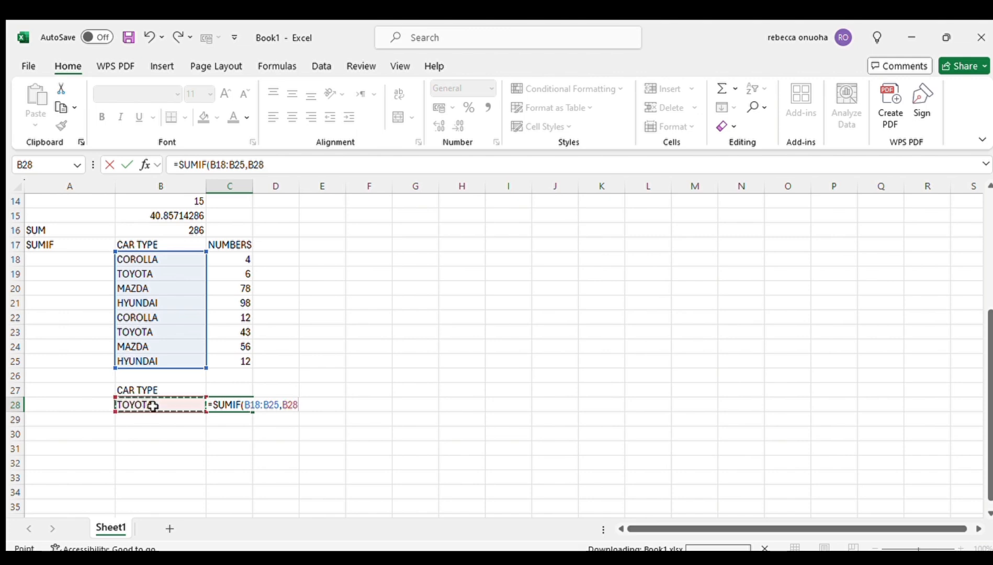
text(,)
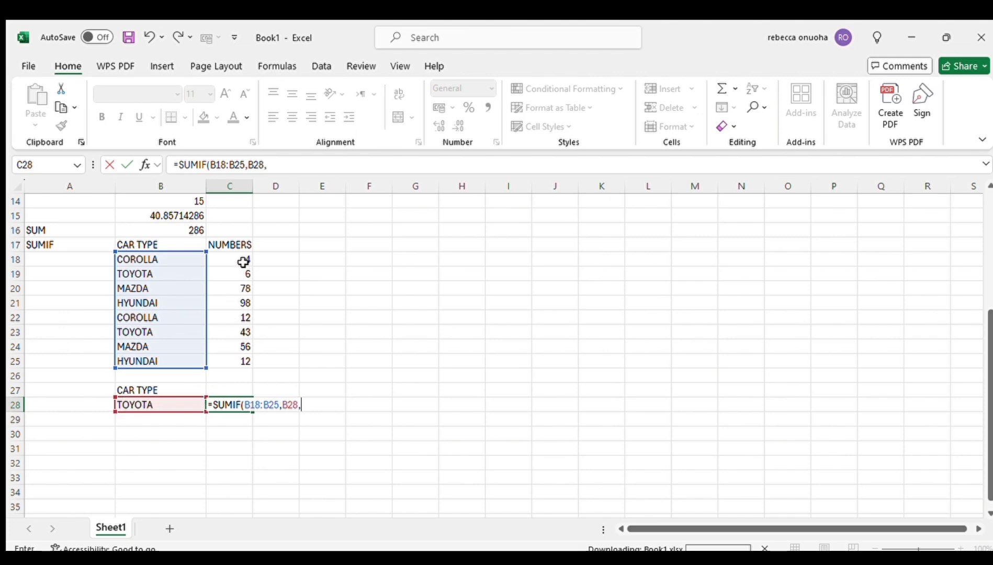
drag(244, 260, 241, 355)
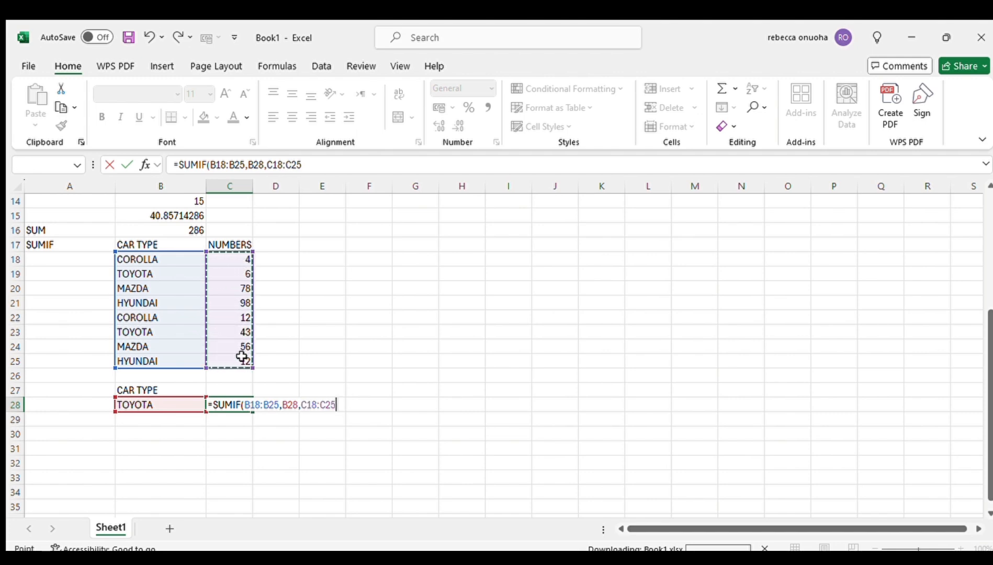
key(Return)
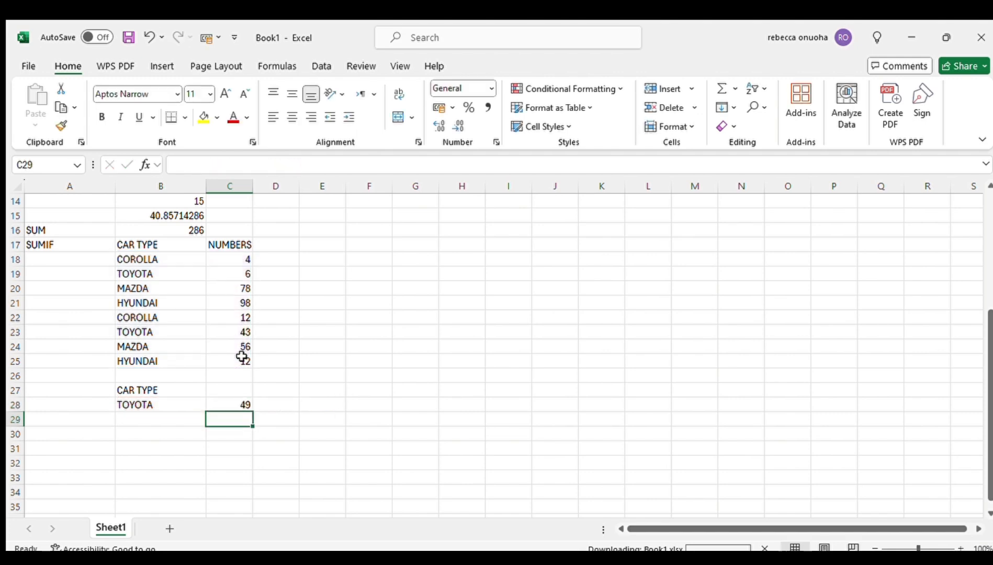
click(233, 407)
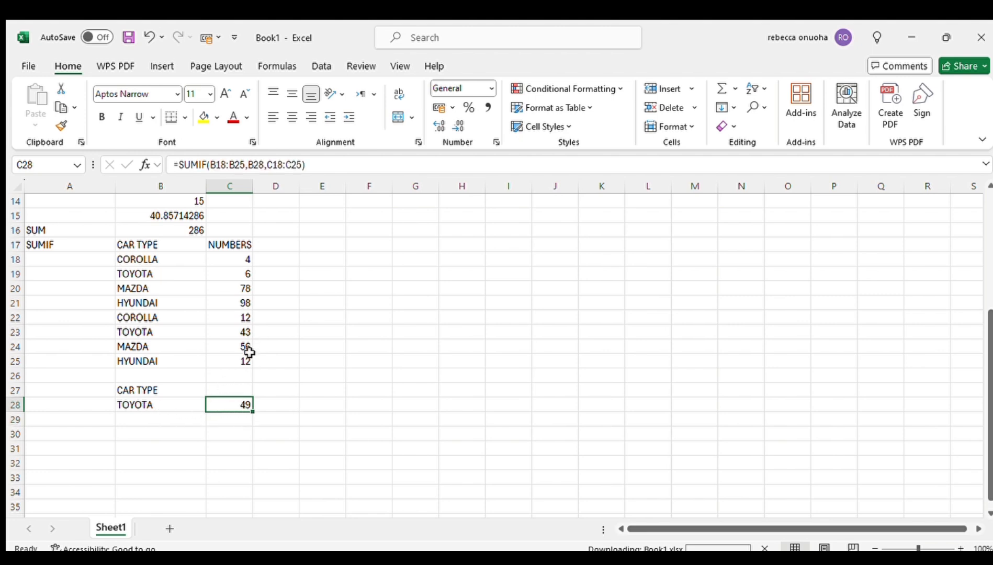
click(225, 423)
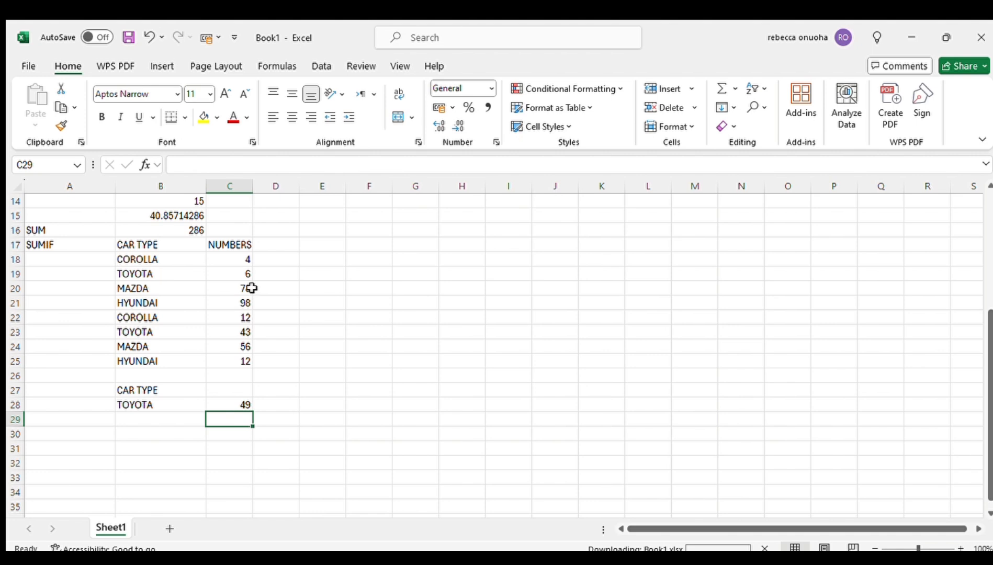
Step: Change the lookup car type in B28 to MAZDA
double_click(177, 399)
key(BackSpace)
key(BackSpace)
key(BackSpace)
key(BackSpace)
key(BackSpace)
key(BackSpace)
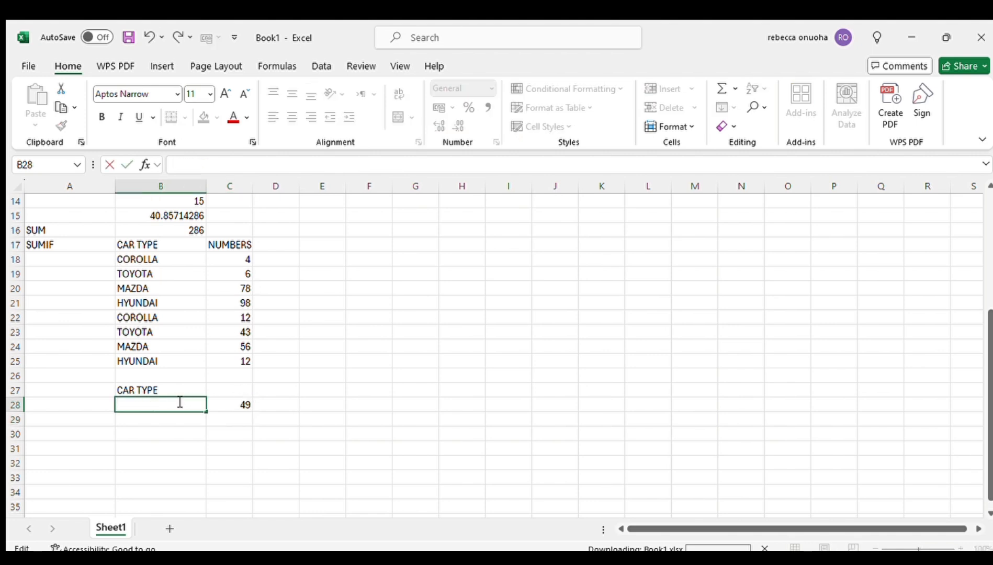
text(MAZDA)
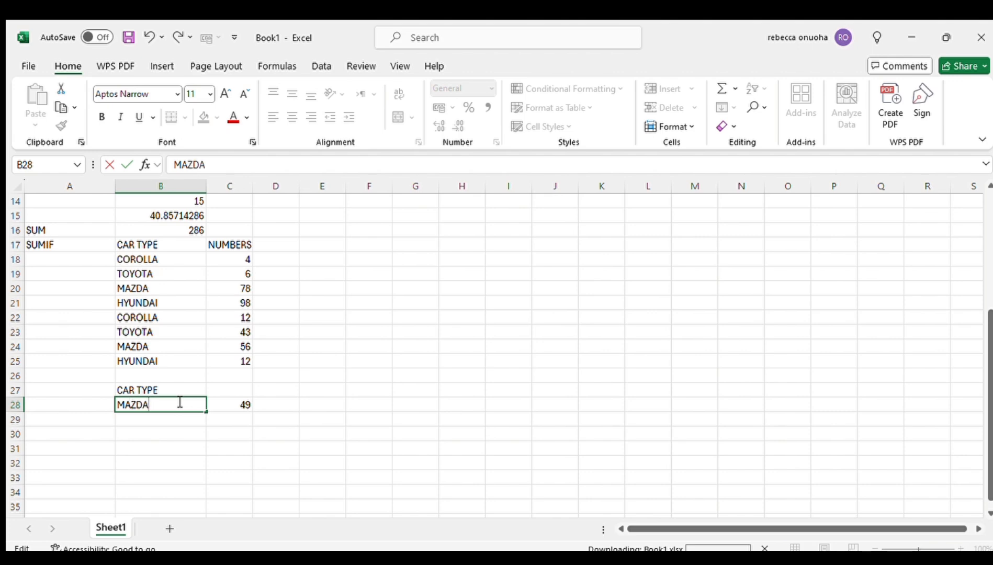
key(Return)
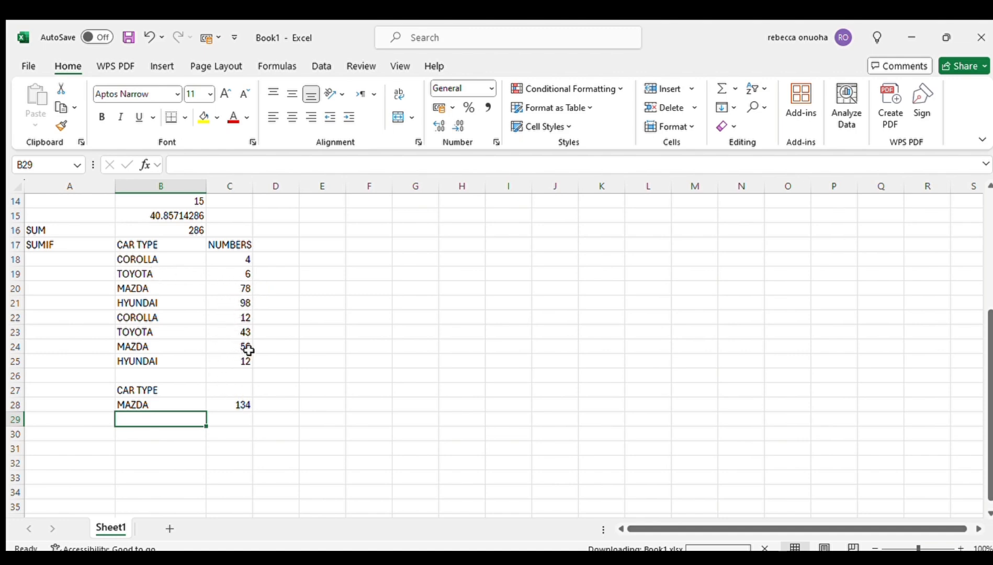
Step: Replace the lookup car type in B28 with HYUNDAI
double_click(178, 405)
key(BackSpace)
key(BackSpace)
key(BackSpace)
key(BackSpace)
key(BackSpace)
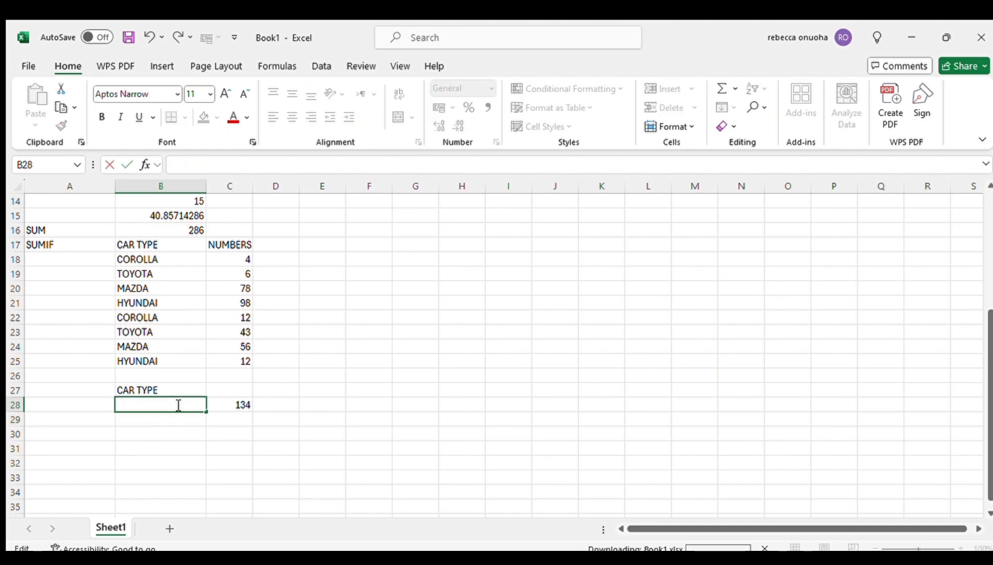
text(HYUND)
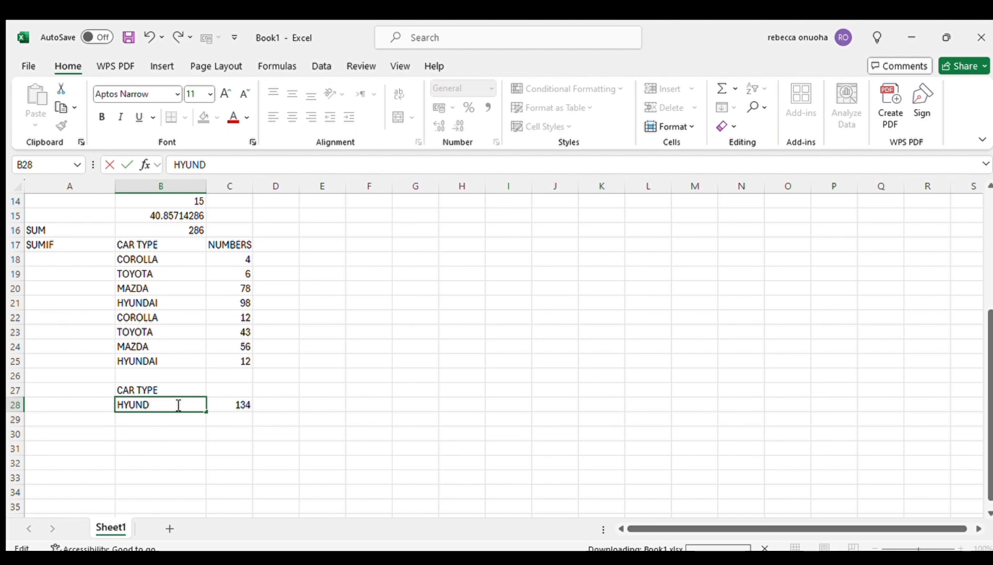
text(AI)
key(Return)
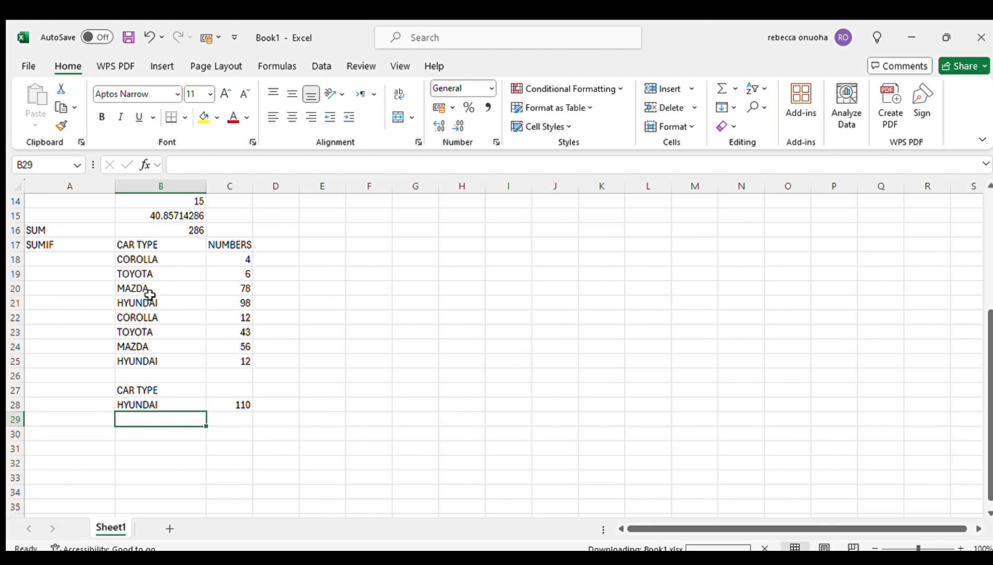
Step: Label A29 COUNT and count the NUMBERS entries in B29 with a COUNT formula over C18:C25
click(54, 419)
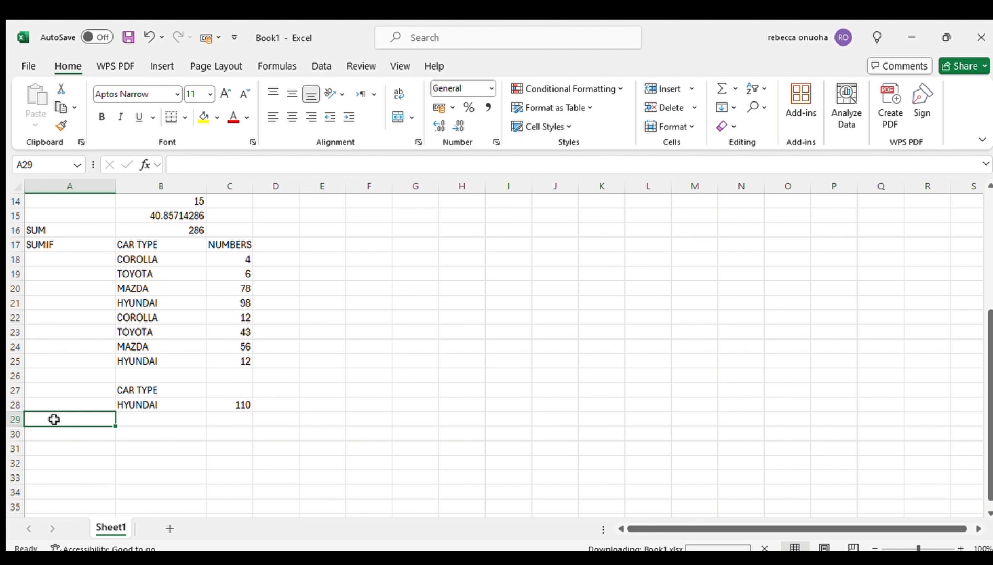
text(COUNT)
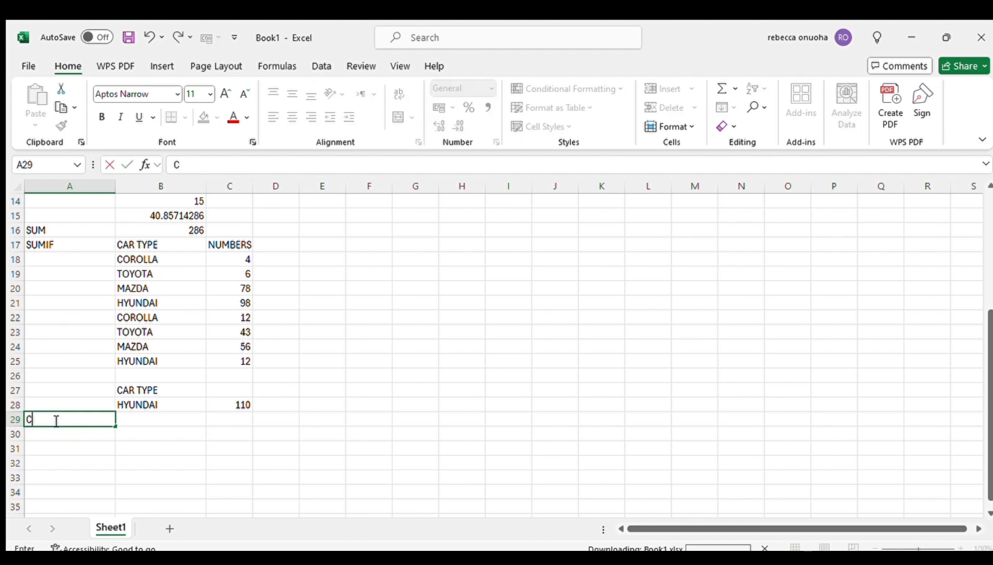
click(150, 419)
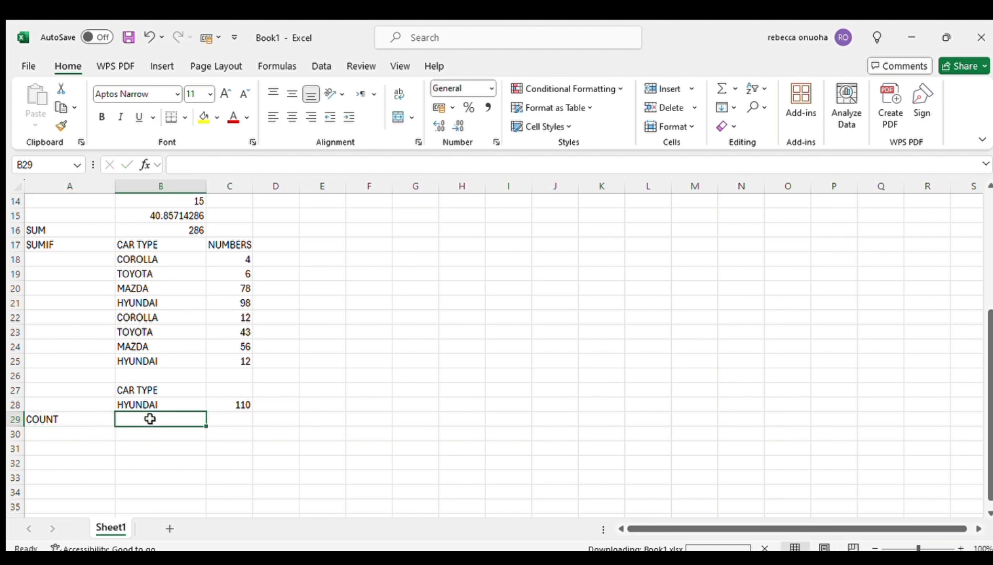
text(=)
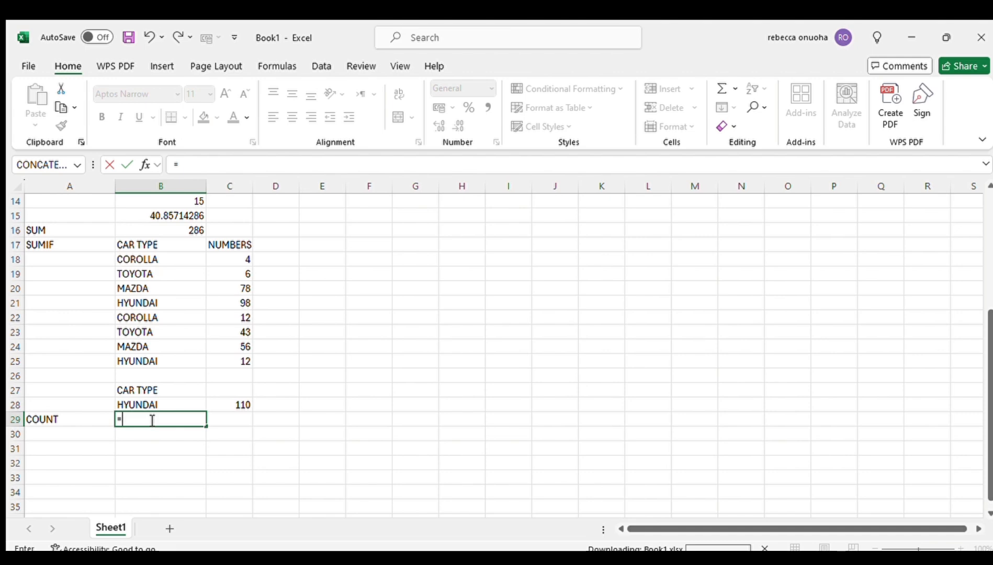
text(COUNT)
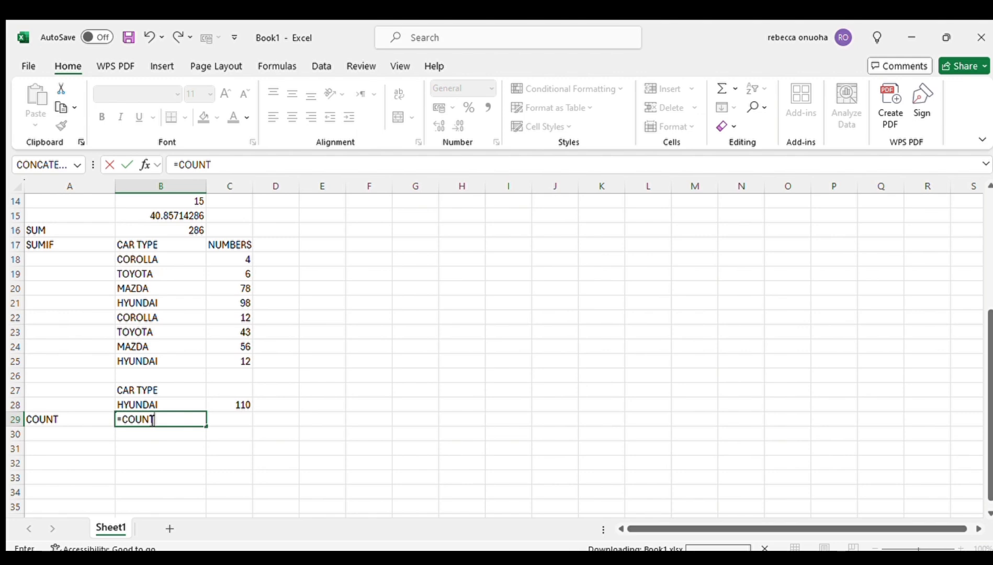
text(()
click(240, 257)
drag(240, 257, 246, 361)
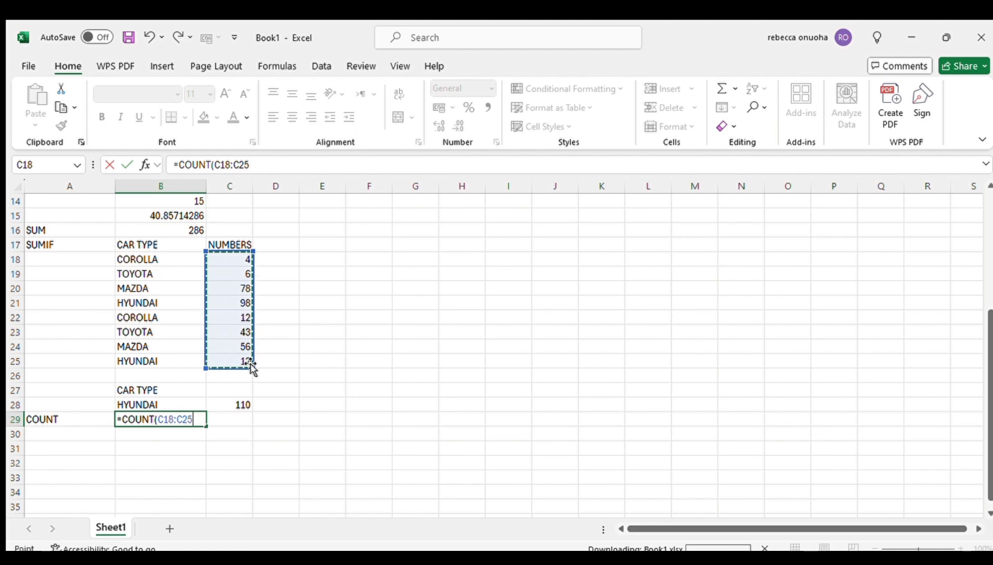
key(Return)
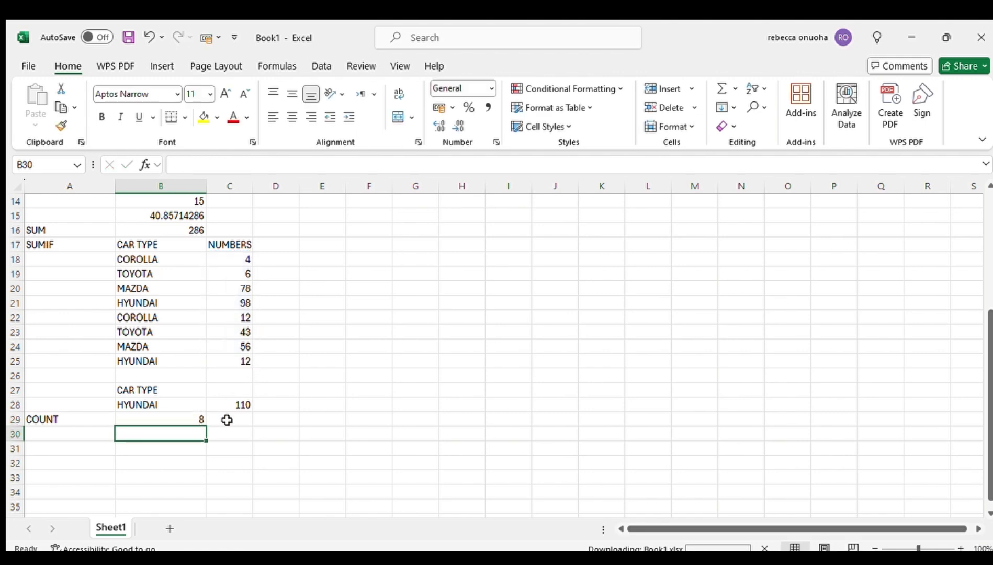
Step: Step through the NUMBERS cells from C18 to C25 one by one to check the count
click(239, 258)
key(Down)
key(Down)
key(Down)
key(Down)
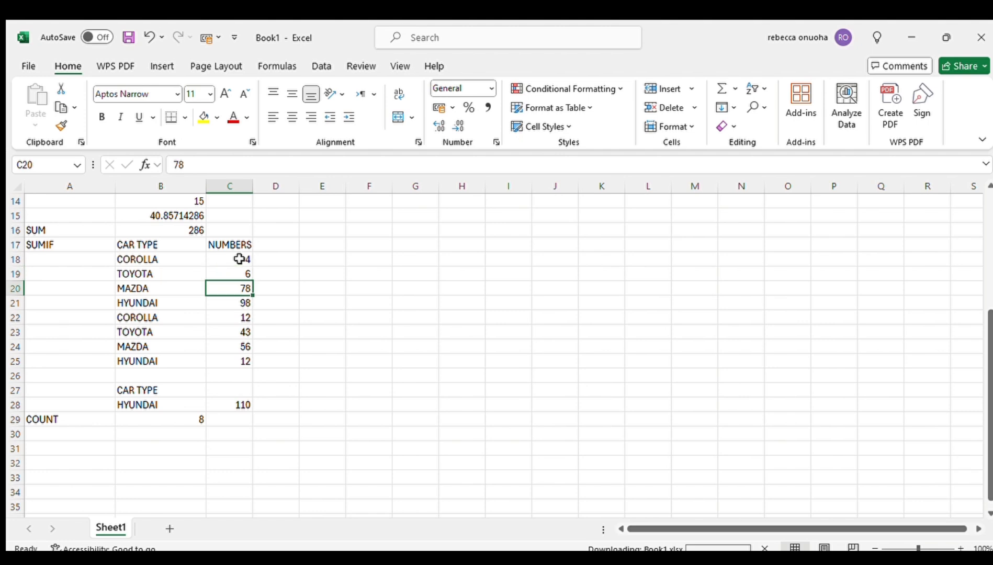
key(Down)
key(Down)
key(Down)
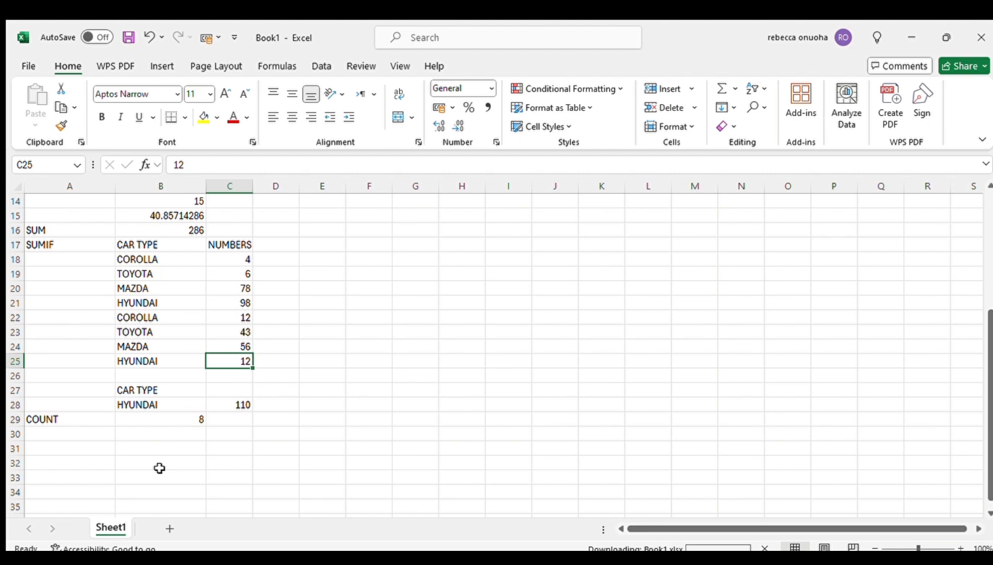
Step: Label A30 COUNTA and count the car type entries in B30 with a COUNTA formula over B18:B25
click(33, 433)
text(COUNTA)
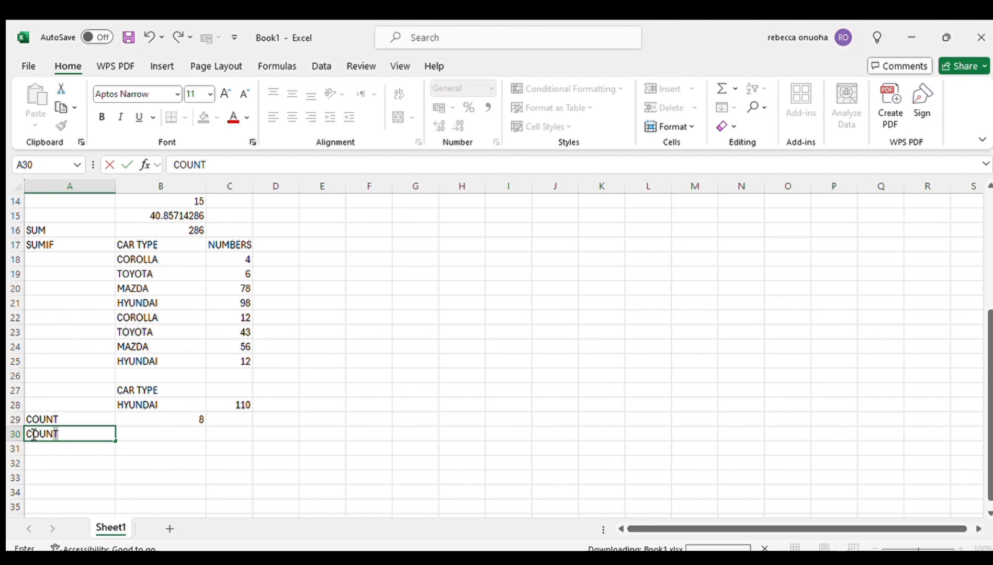
click(144, 432)
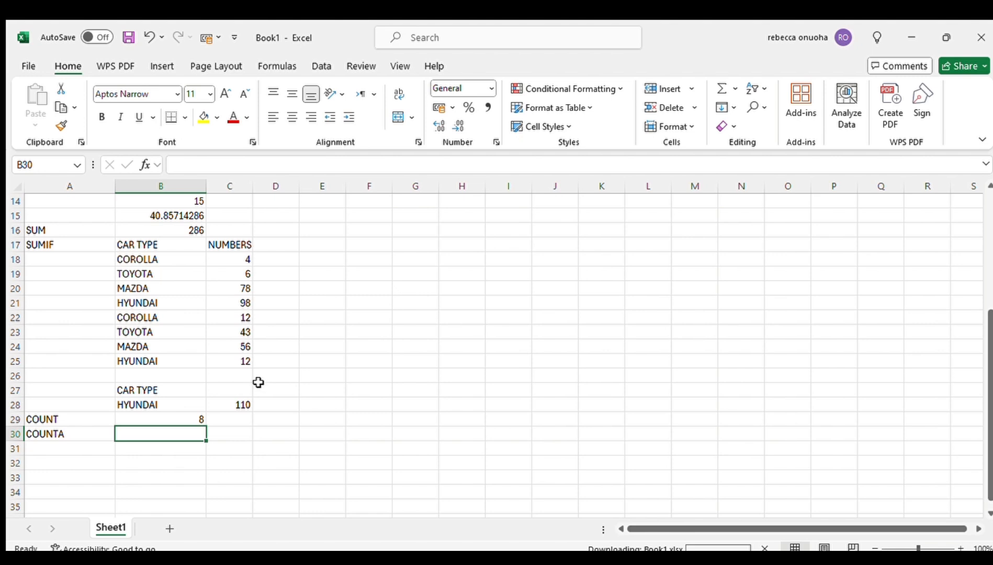
click(260, 386)
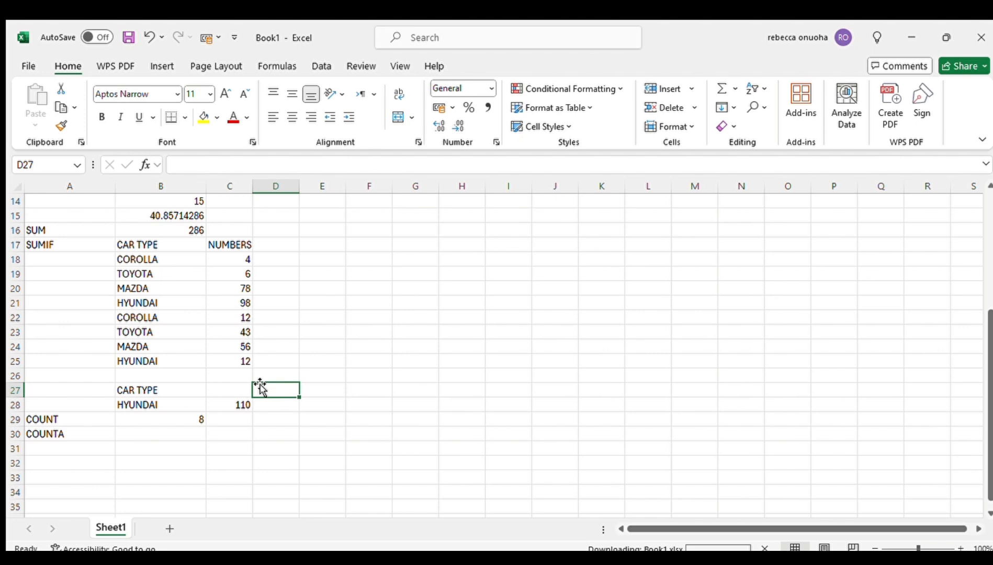
click(162, 435)
text(=)
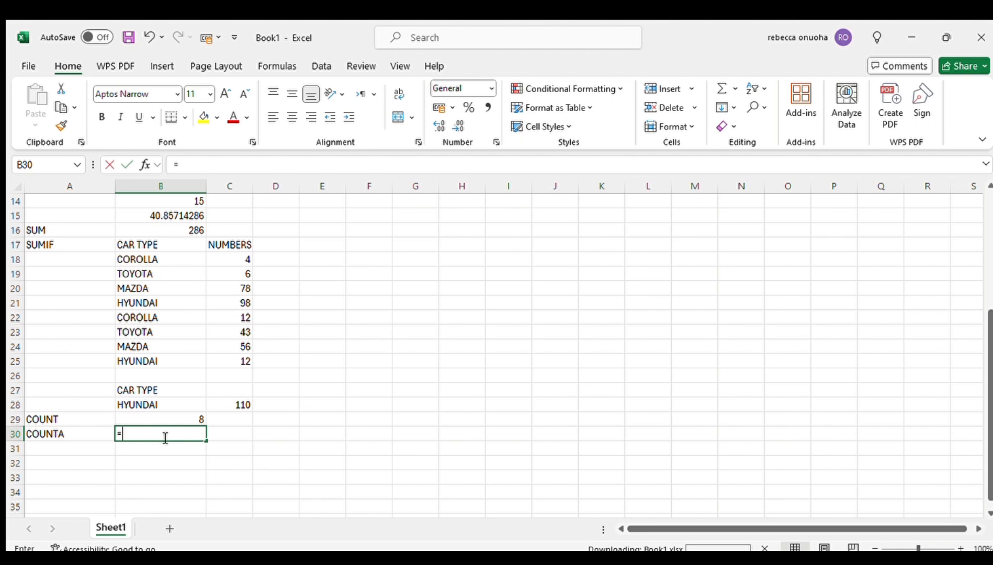
text(COUNT)
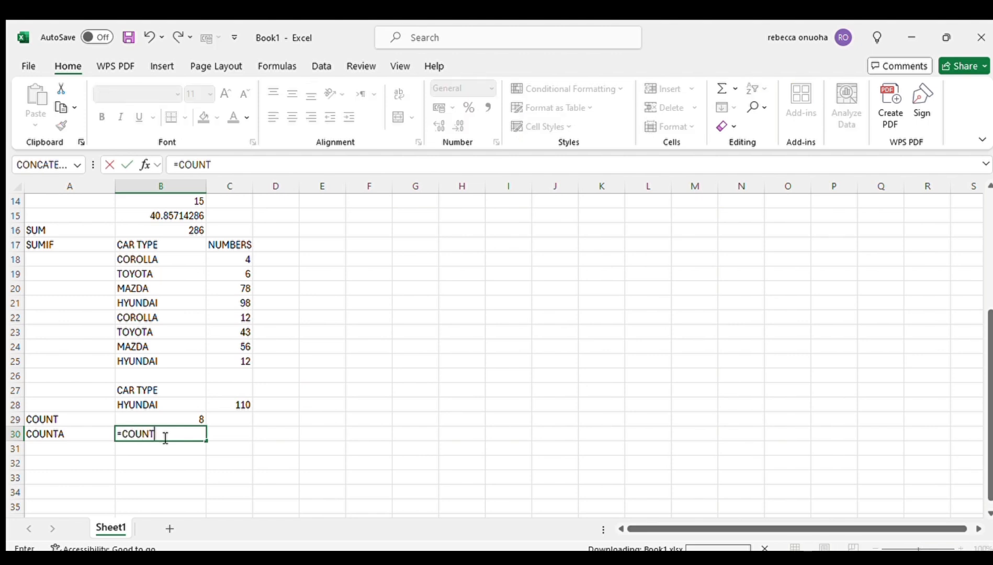
text(A()
click(141, 257)
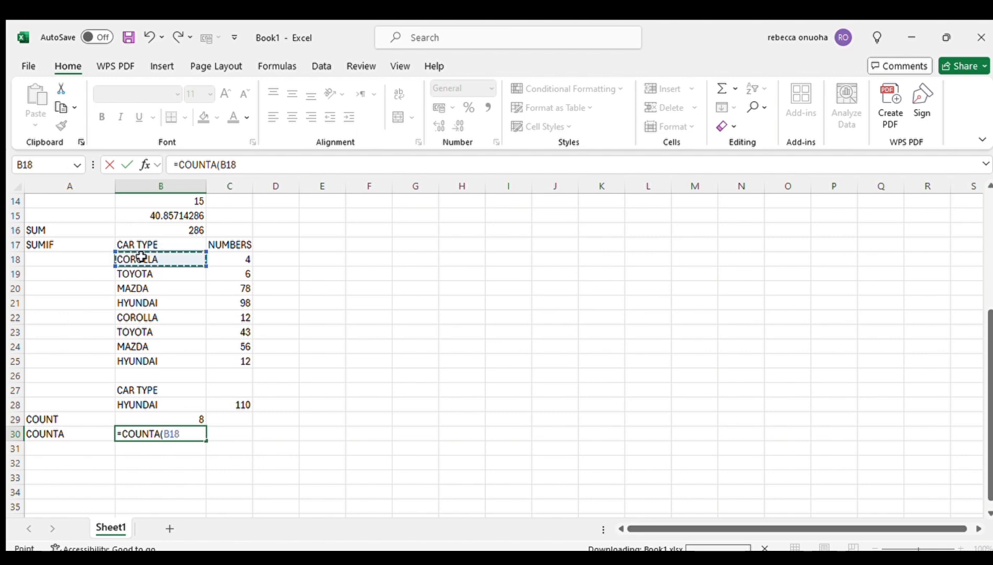
drag(140, 257, 148, 361)
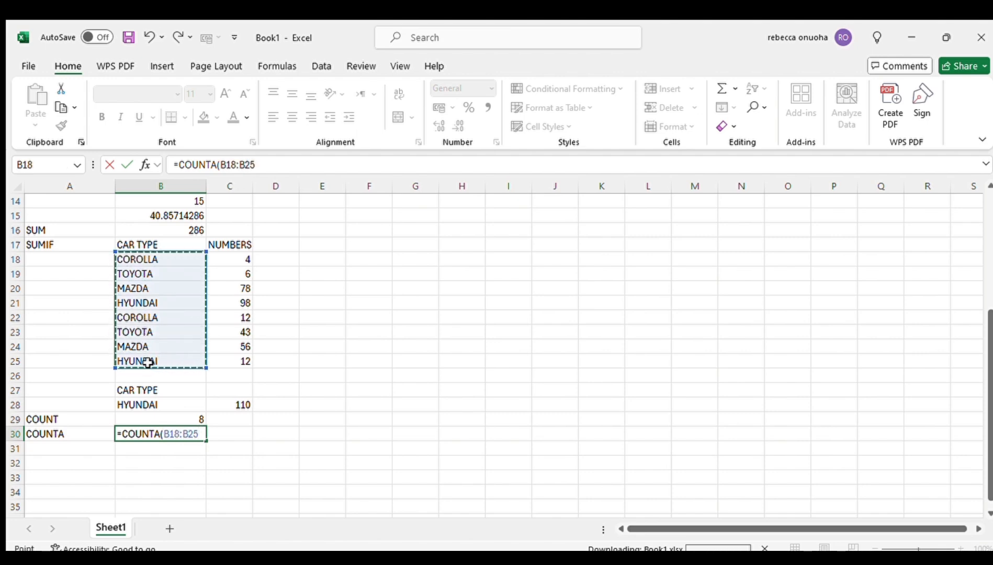
key(Return)
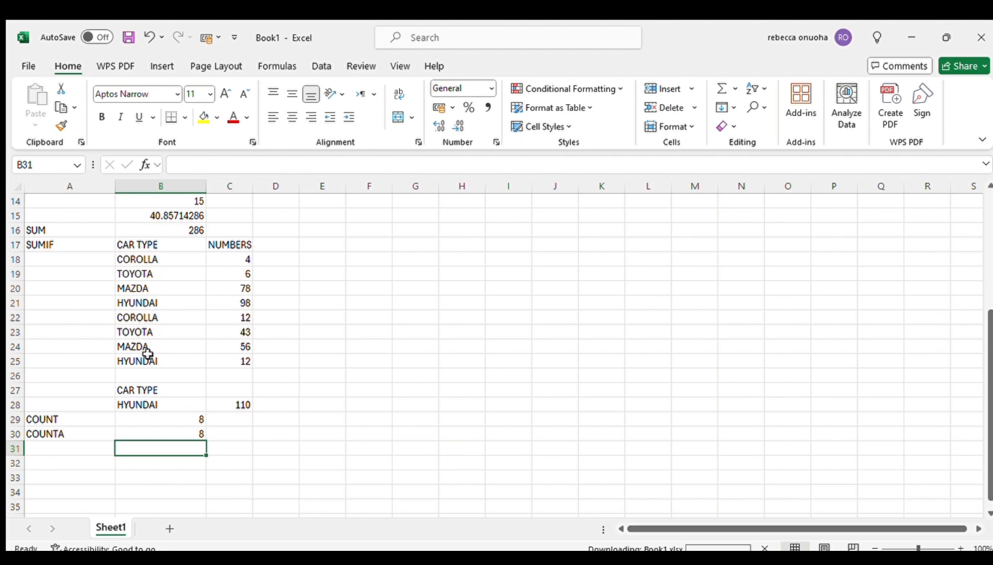
click(420, 245)
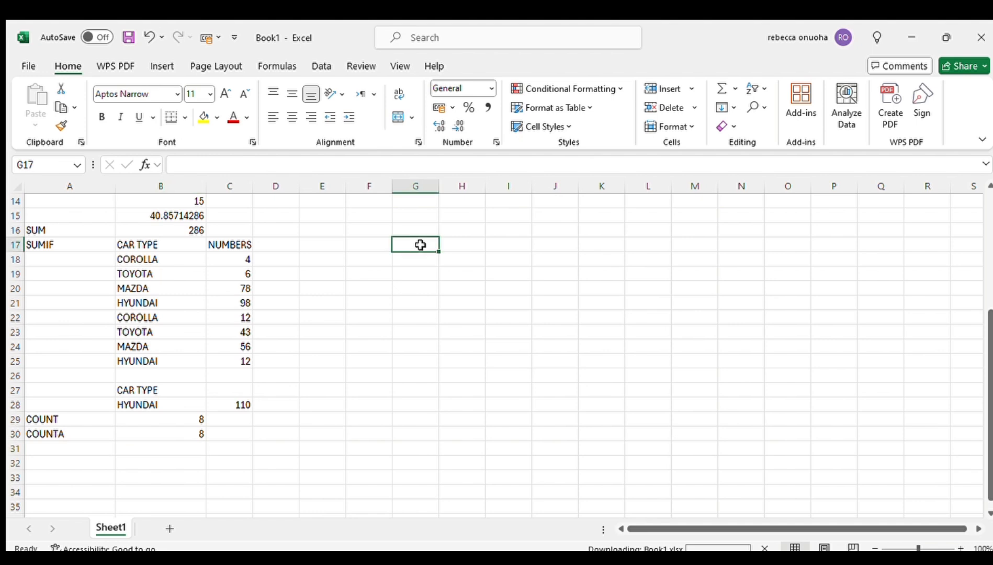
Step: Enter the mixed sample entries MAZDA, 45, TOYOTA and 15 down cells G17 to G20
text(M)
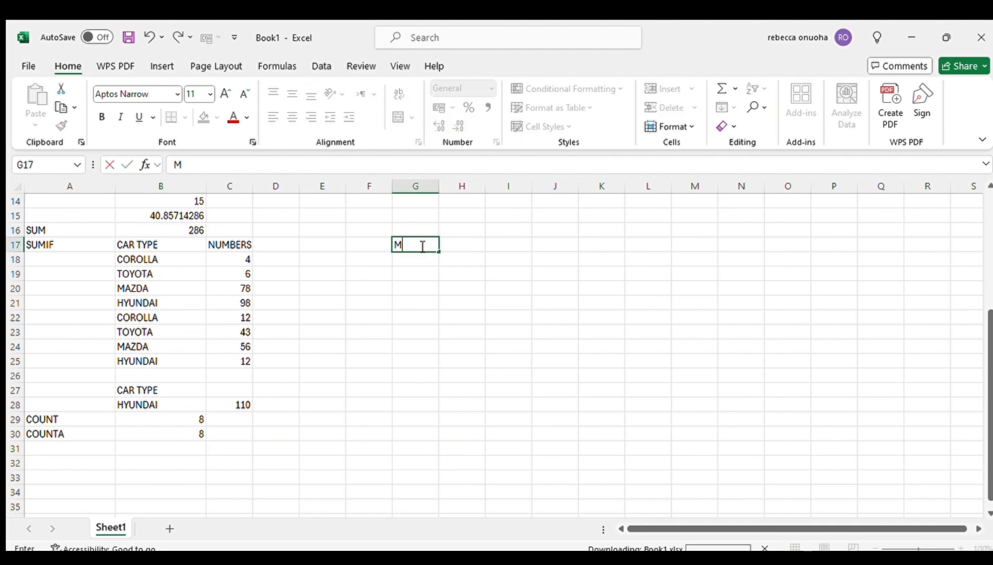
text(AZDA)
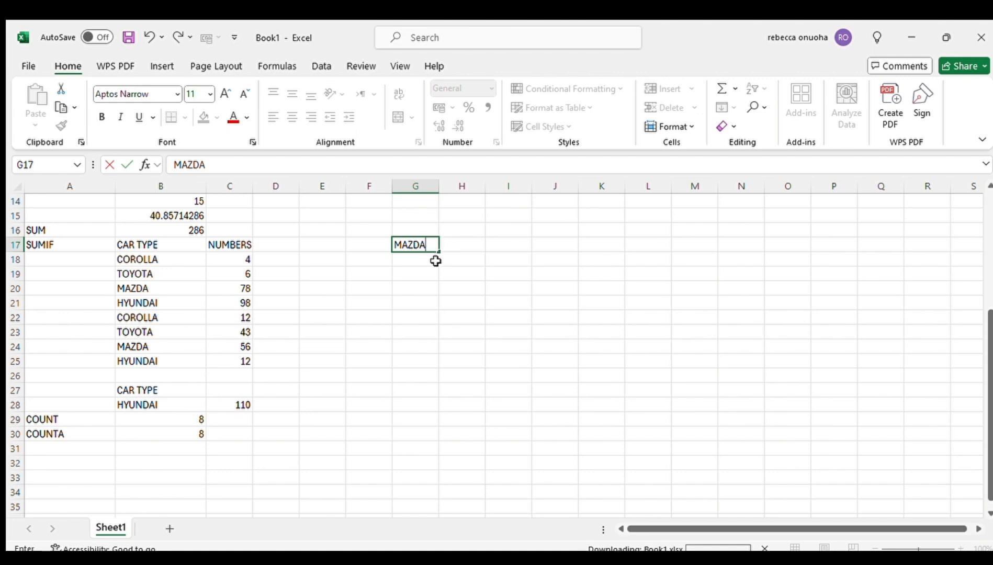
click(436, 261)
text(45)
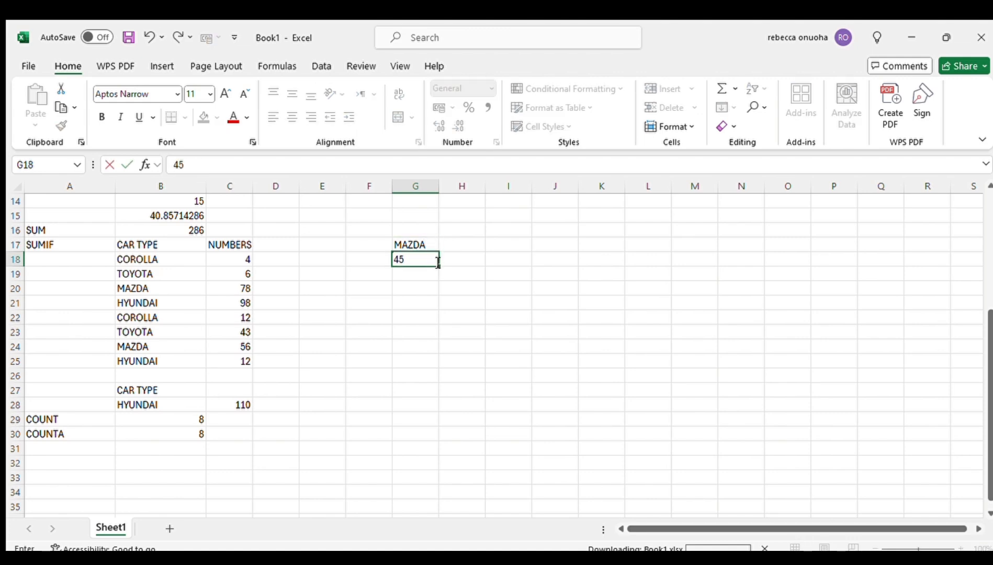
key(Return)
text(TOYOTA)
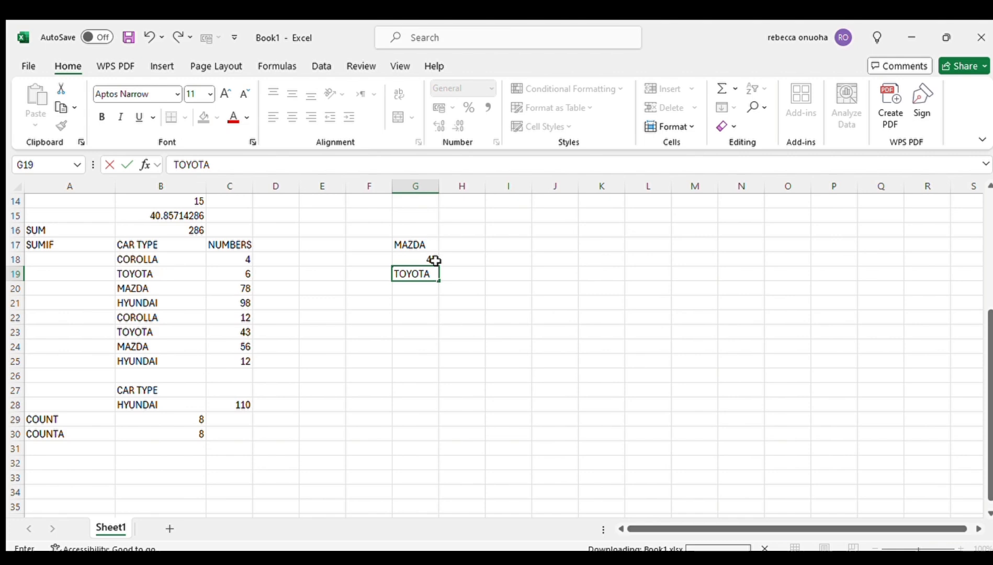
key(Return)
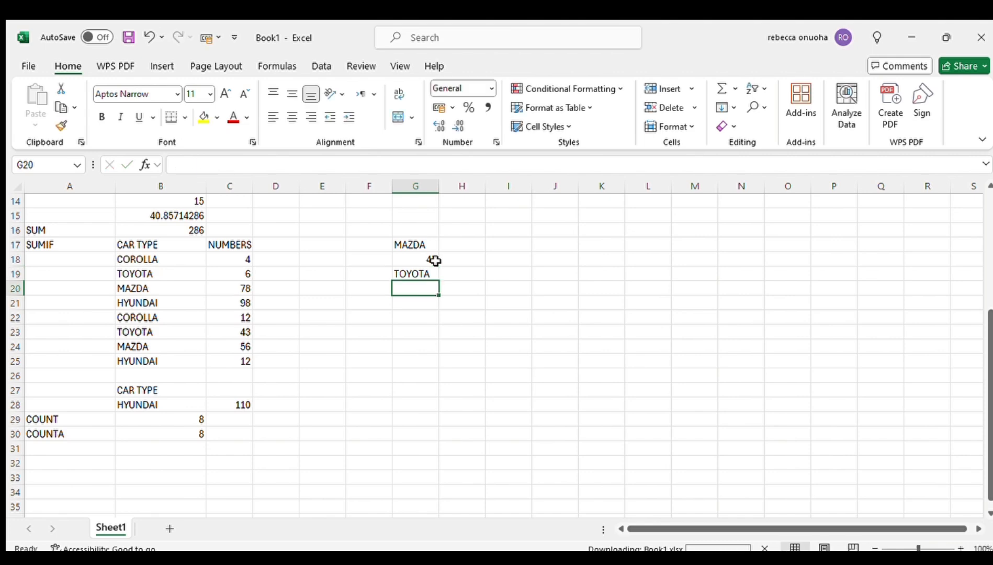
text(1)
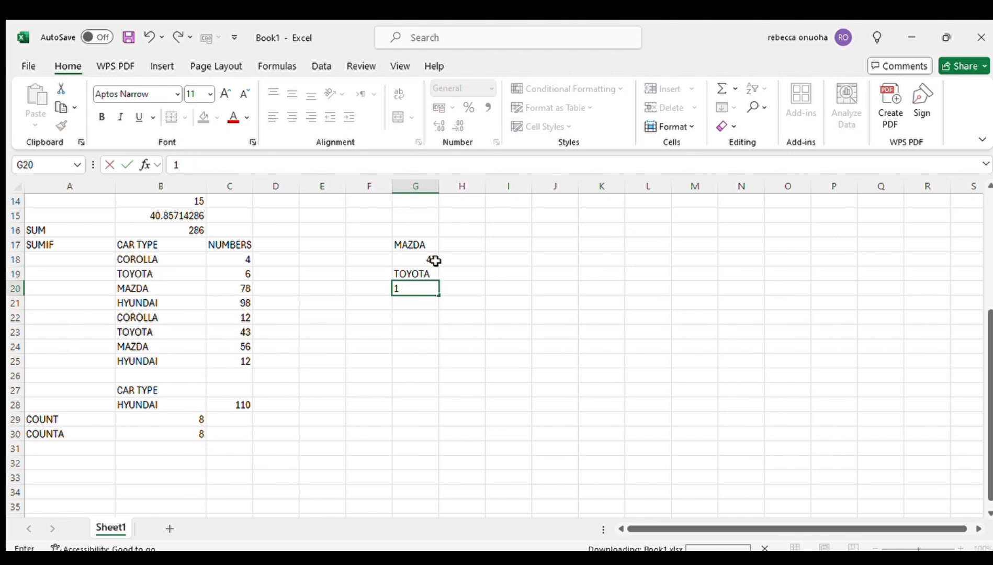
text(5)
key(Return)
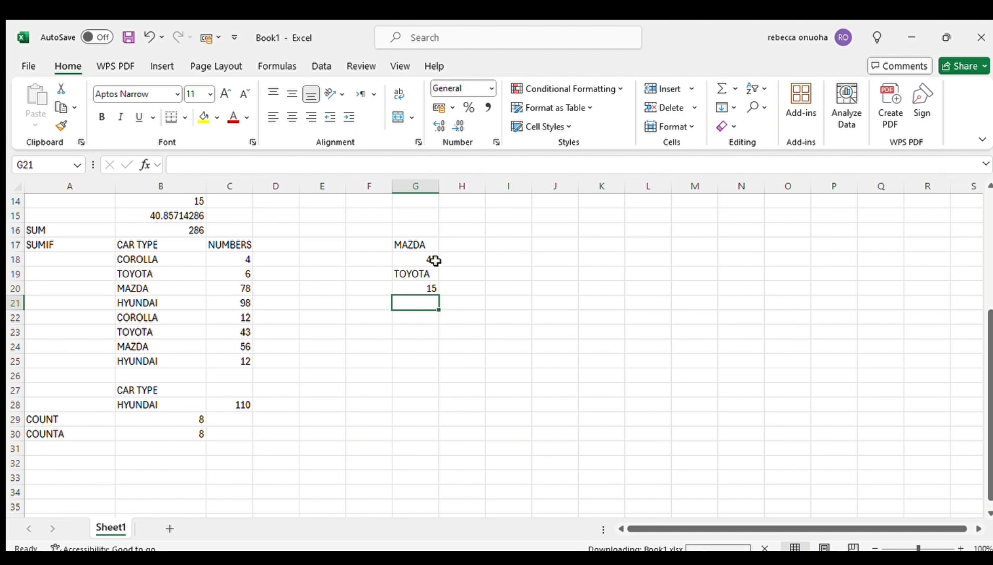
Step: Extend the mixed sample list with CURRY in G21 and 47 in G22
text(CURRY)
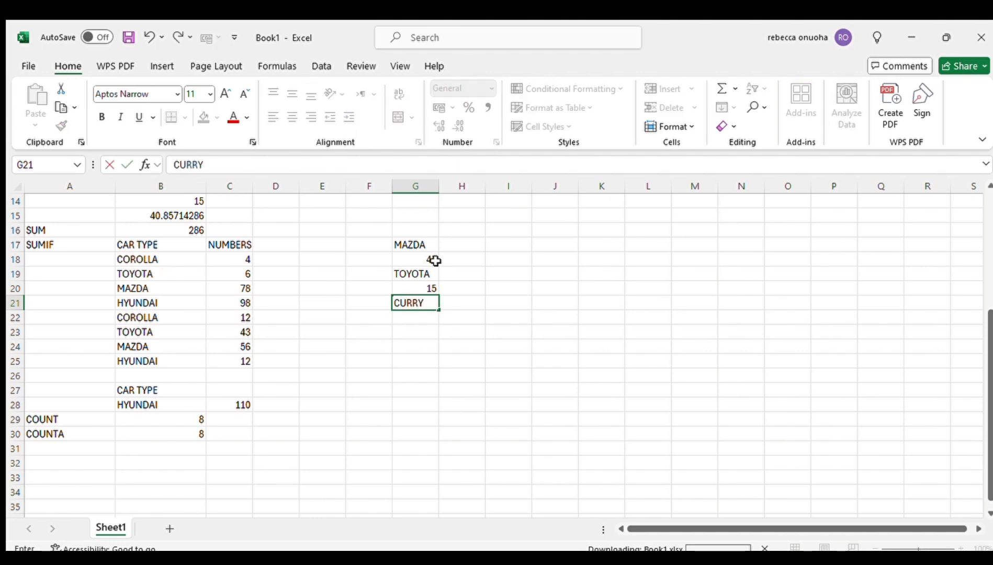
key(Return)
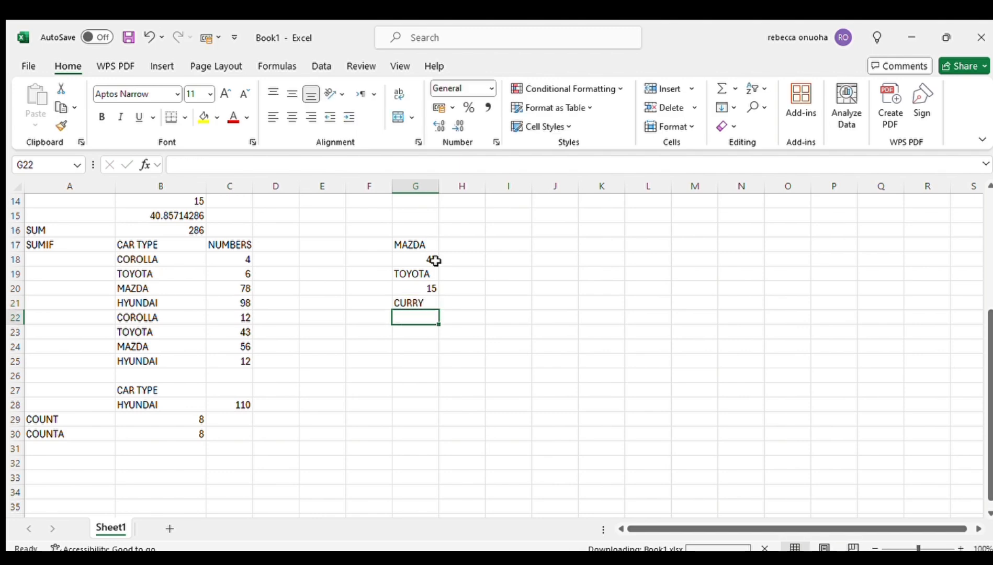
text(45)
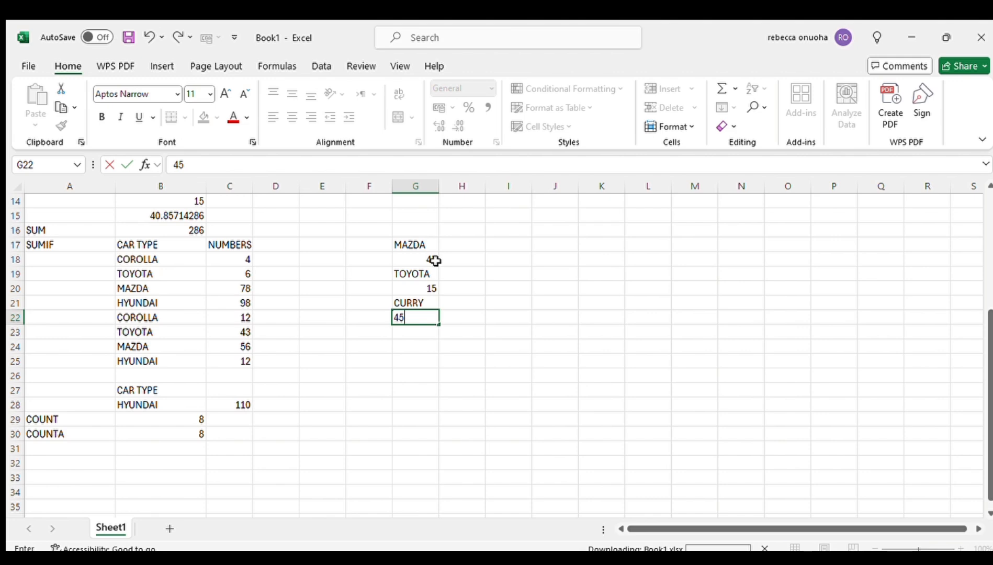
key(BackSpace)
text(7)
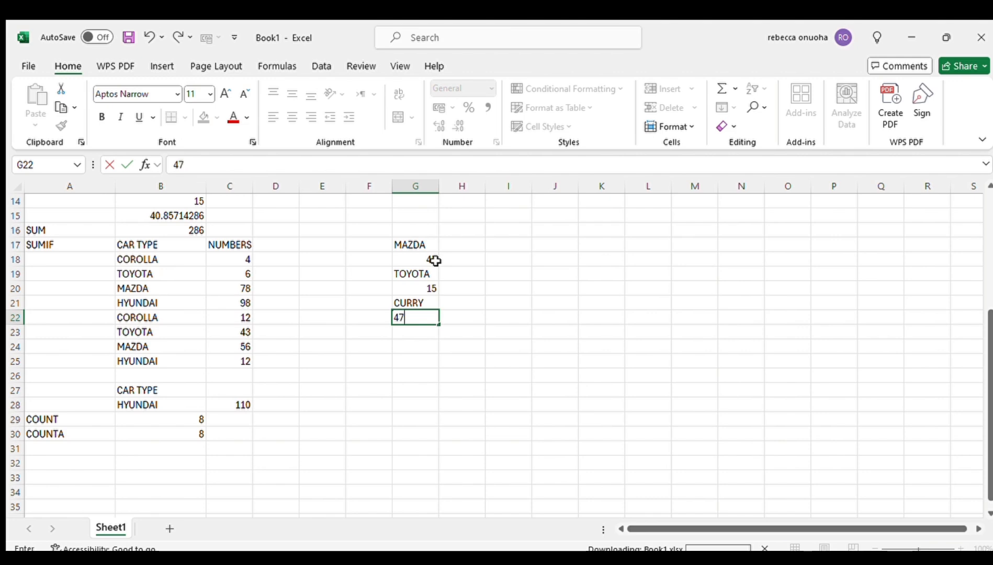
key(Return)
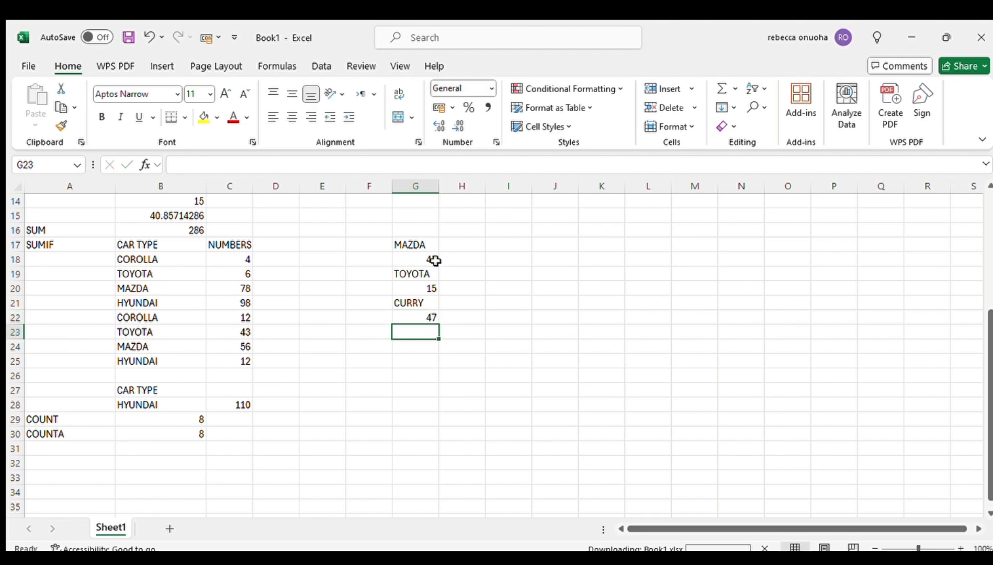
Step: Count the text and number entries of G17:G22 in G25 with a COUNTA formula
click(408, 363)
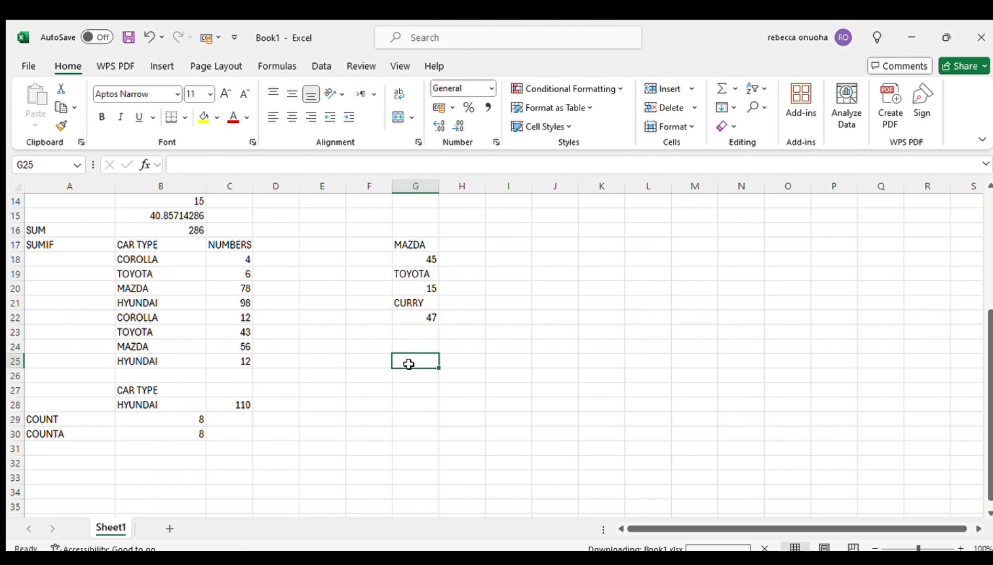
text(=COUNTA)
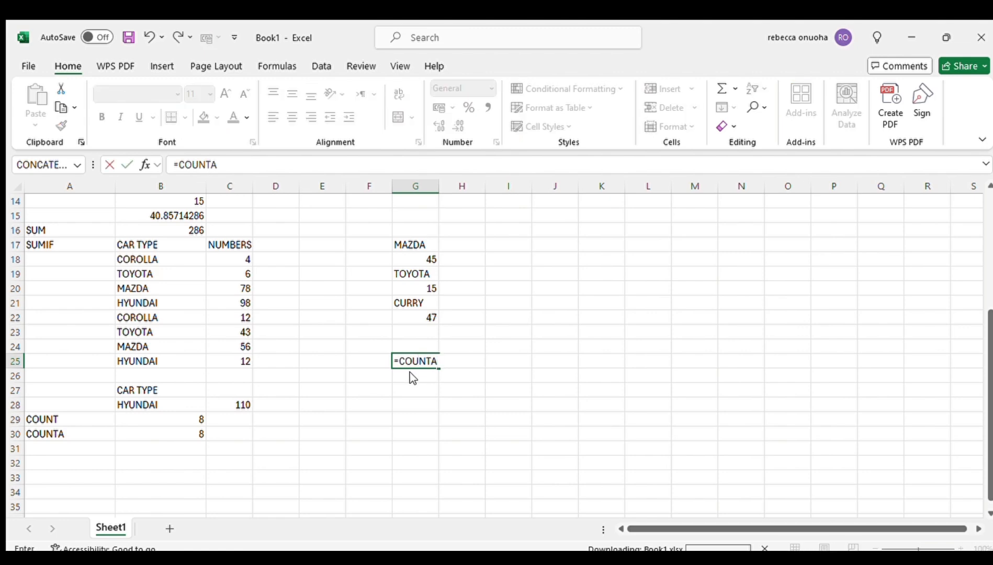
text(()
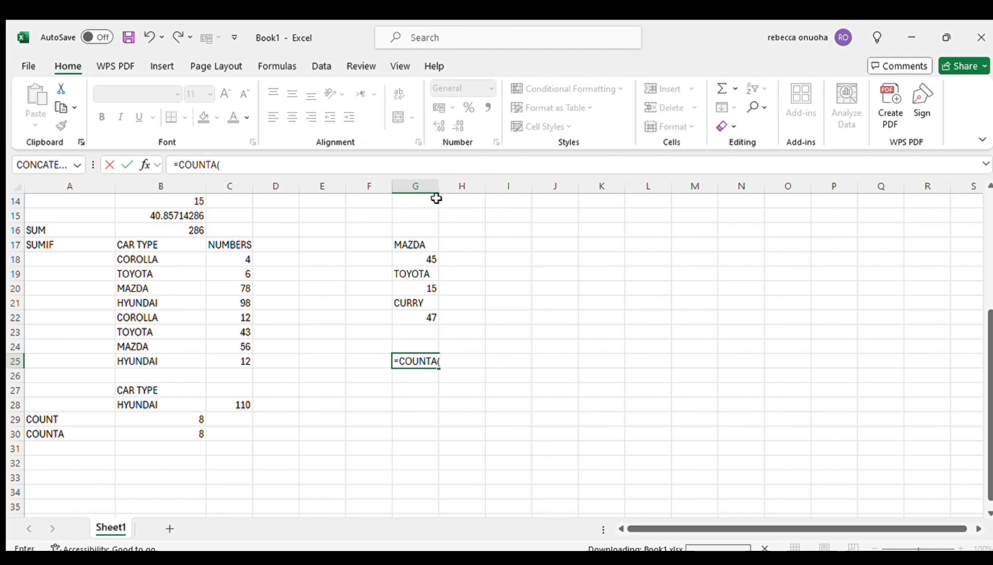
drag(409, 241, 431, 315)
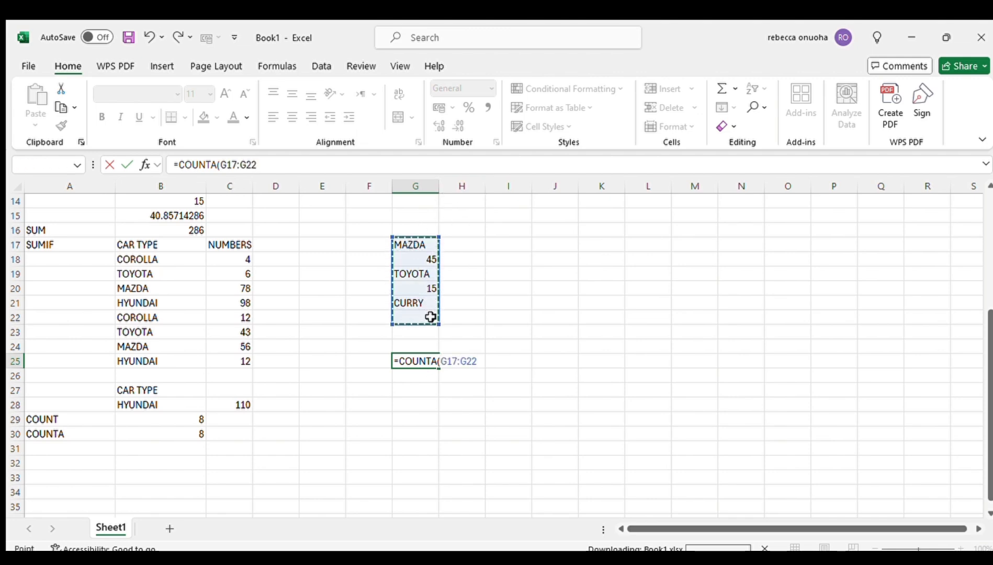
key(Return)
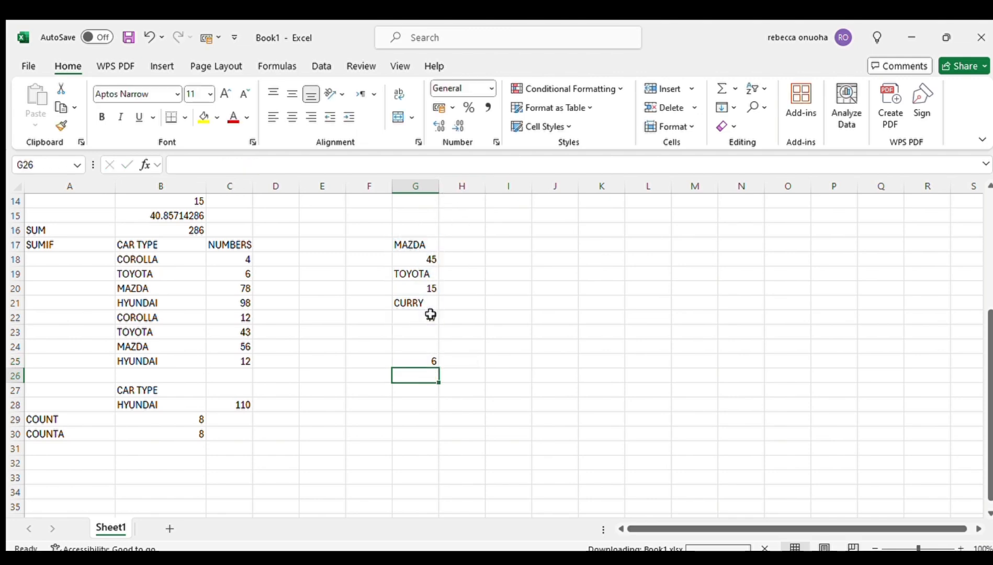
Step: Step through cells G17 to G22 one by one to check the COUNTA result
click(418, 244)
key(Down)
key(Down)
key(Down)
key(Down)
key(Down)
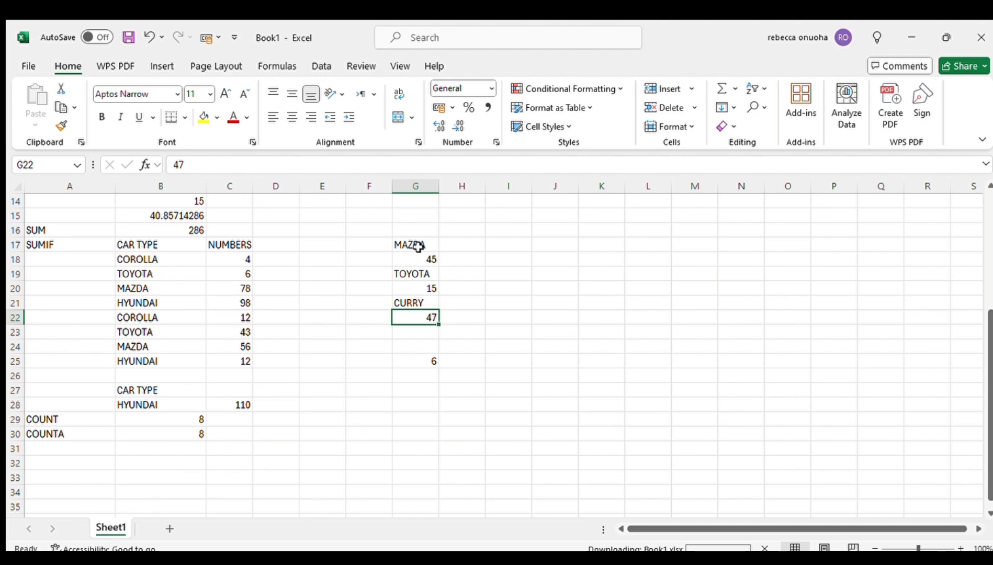
click(418, 245)
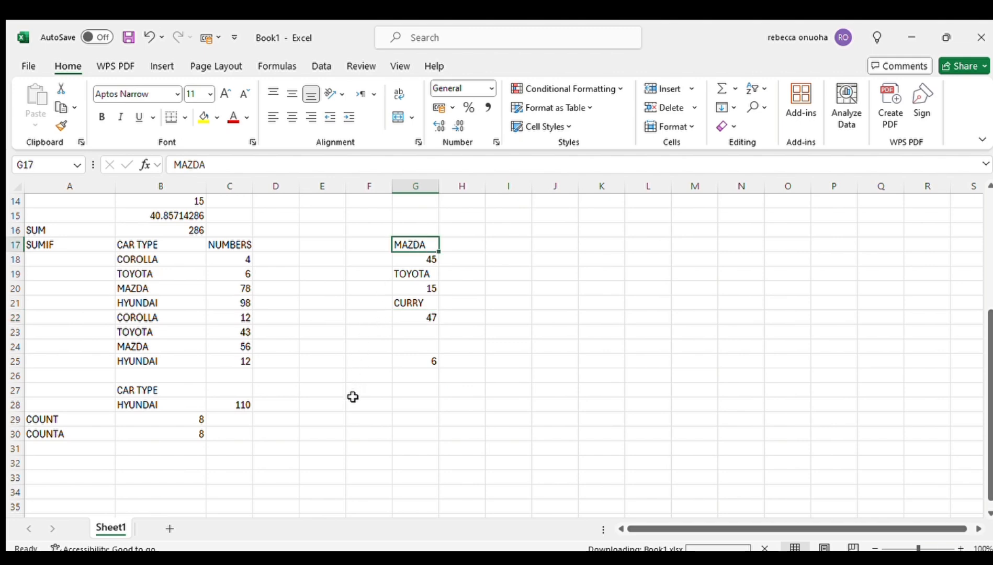
Step: Count the empty cells of G17:G24 in G26 with a COUNTBLANK formula and check G23 and G24
click(373, 378)
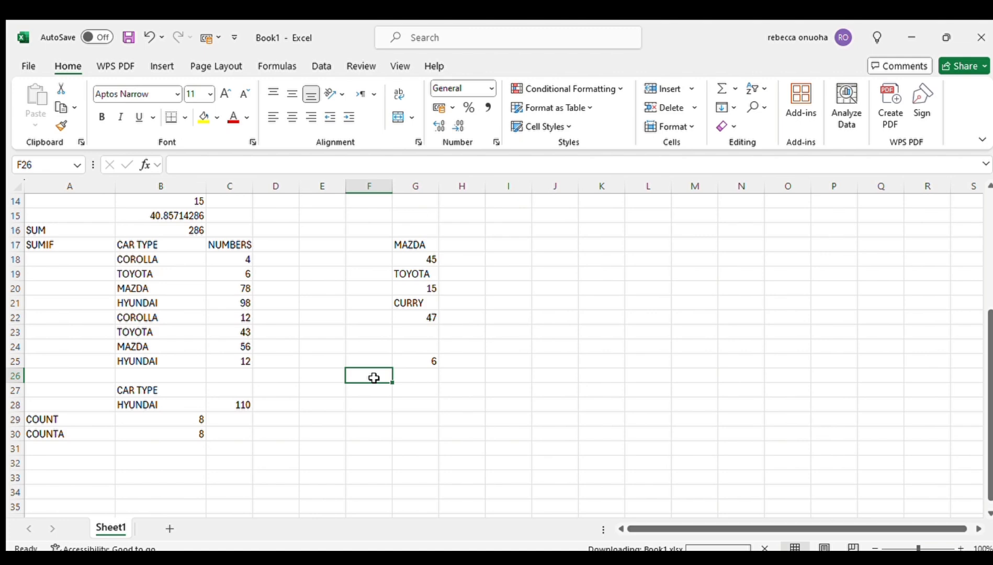
click(420, 378)
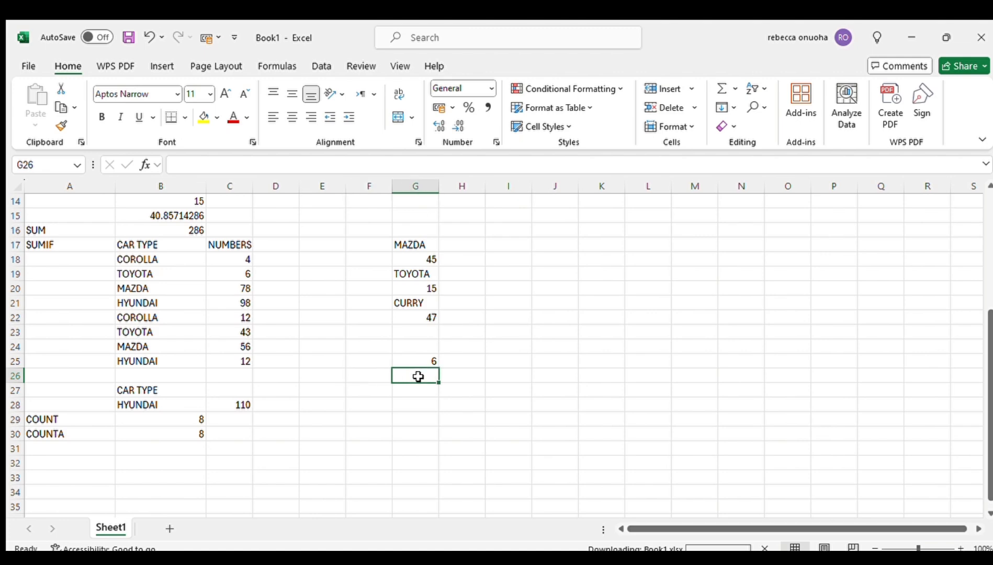
text(=COUN)
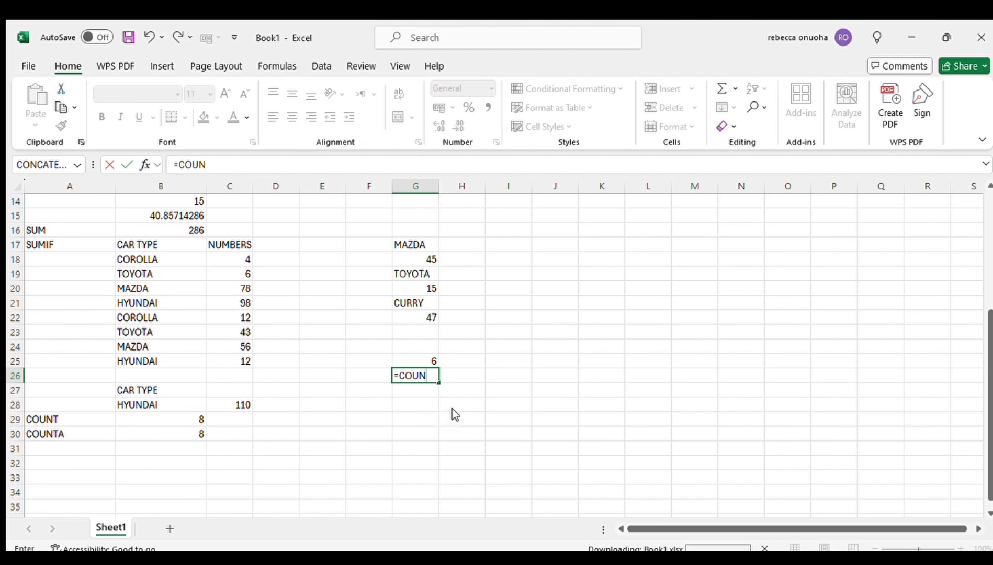
text(TBLANK()
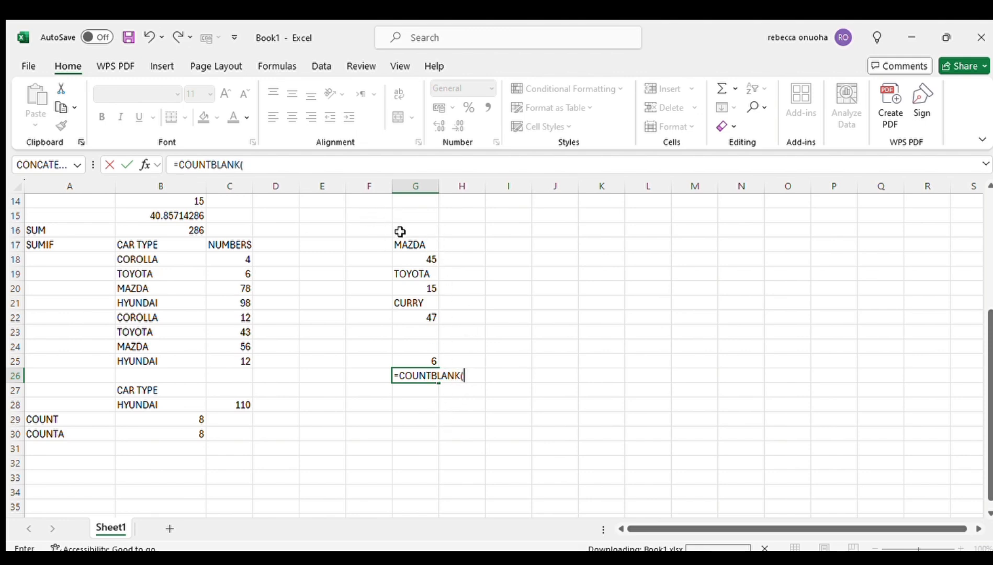
drag(410, 243, 419, 347)
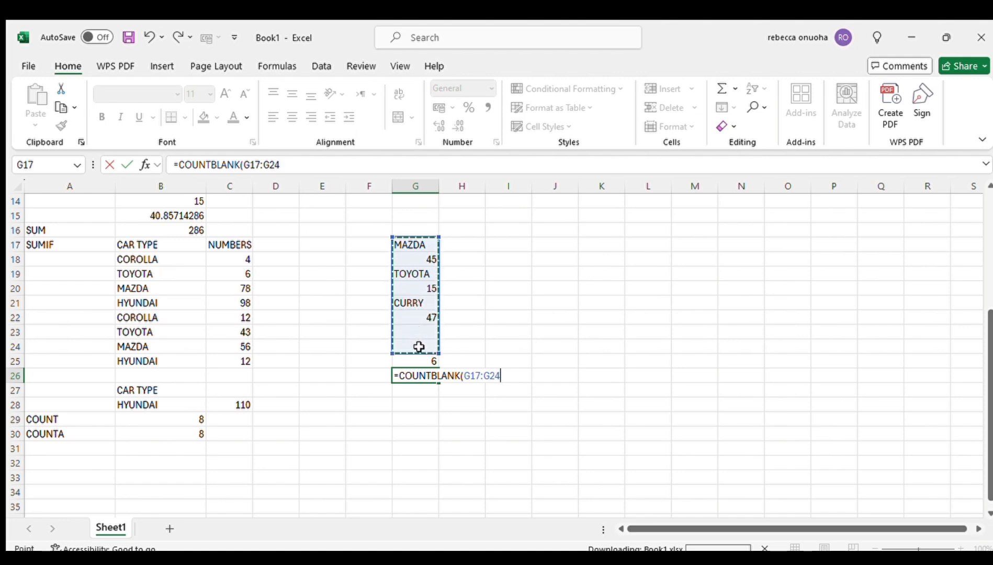
key(Return)
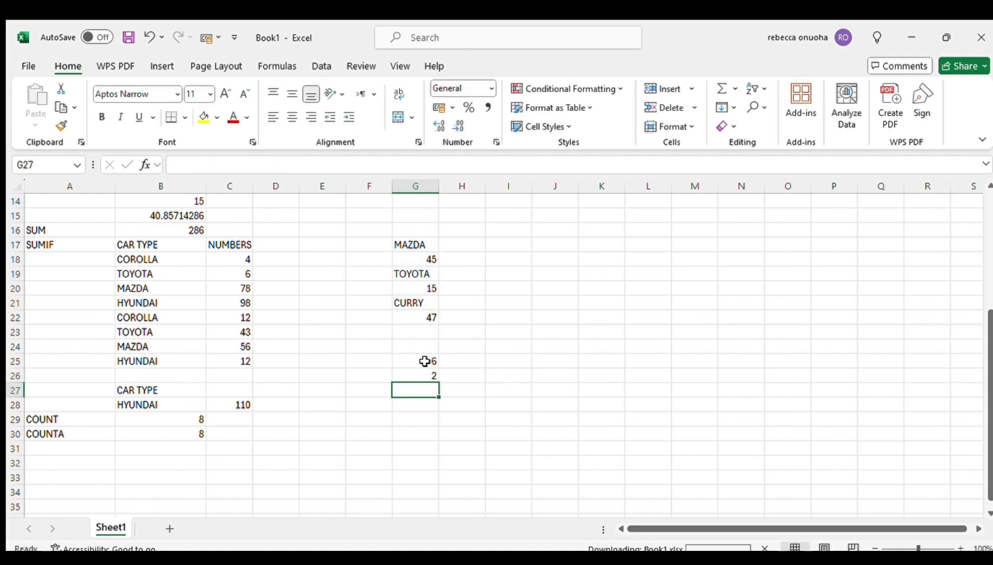
click(417, 332)
key(Down)
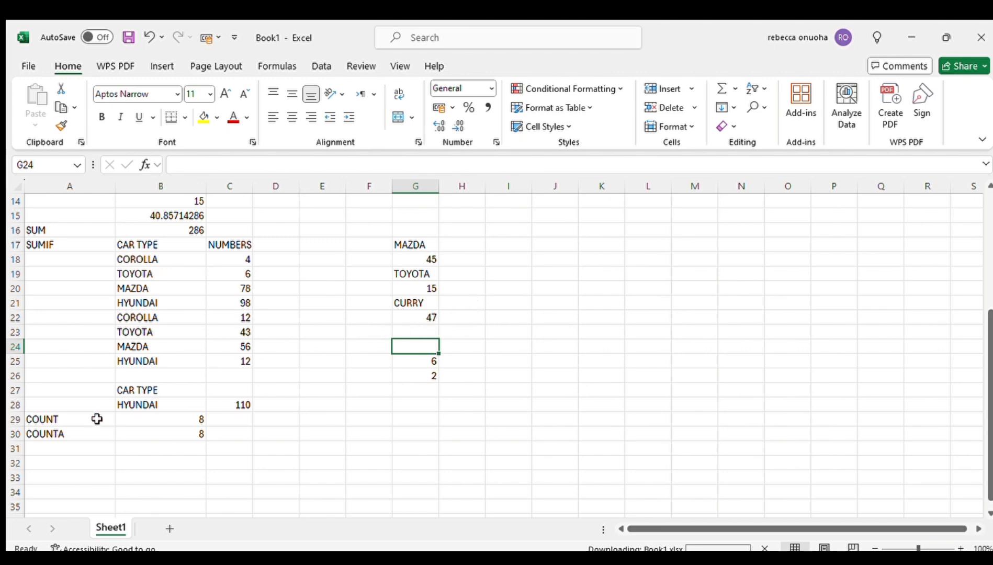
Step: Label cell A31 COUNTIF below the COUNTA row
click(40, 451)
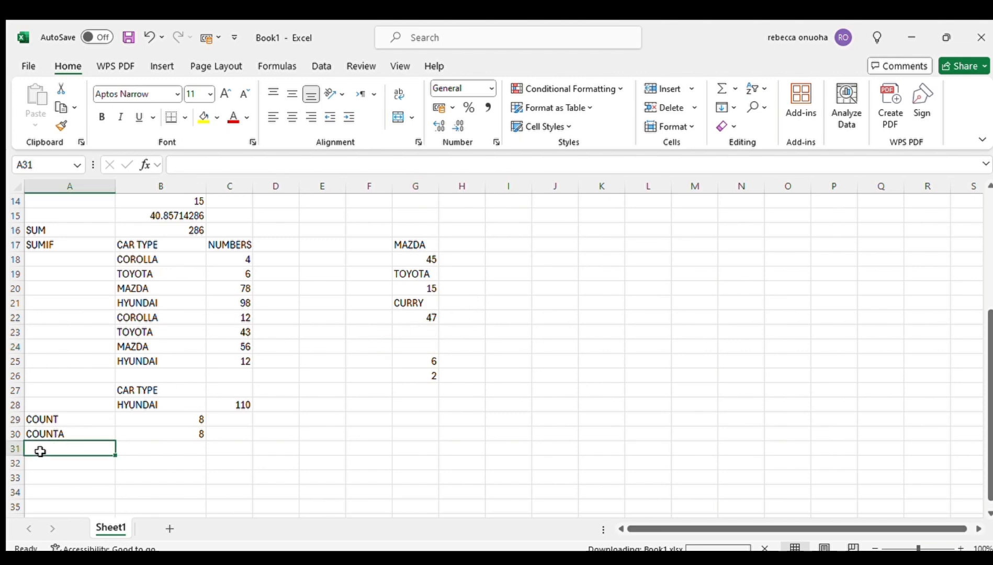
key(Return)
key(Down)
key(Down)
key(Down)
key(Down)
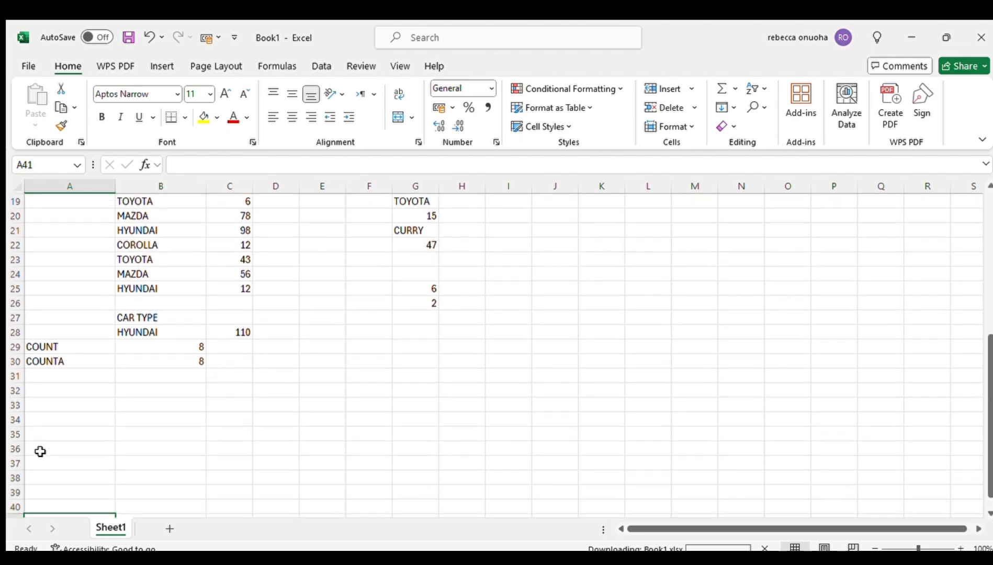
click(48, 362)
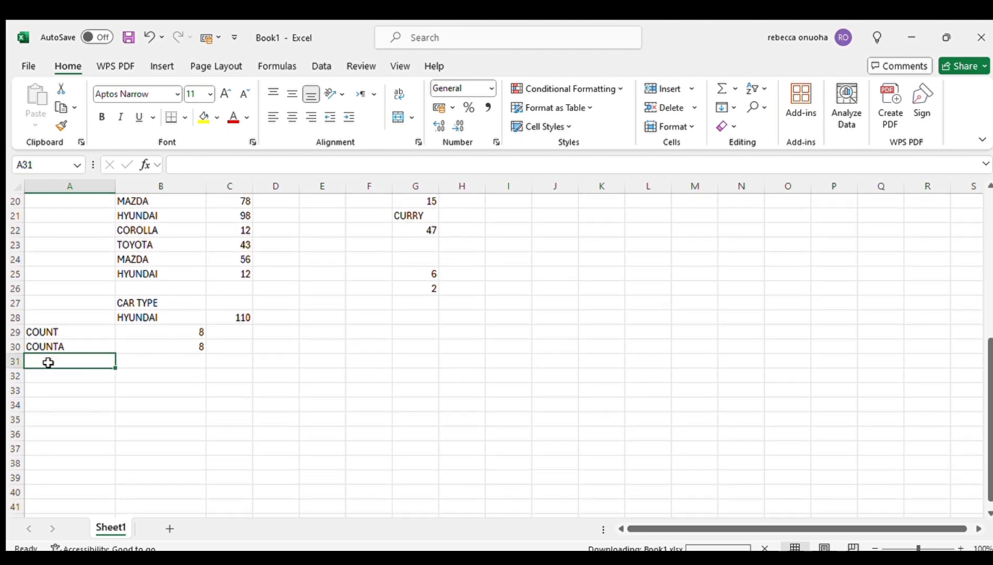
text(COUN)
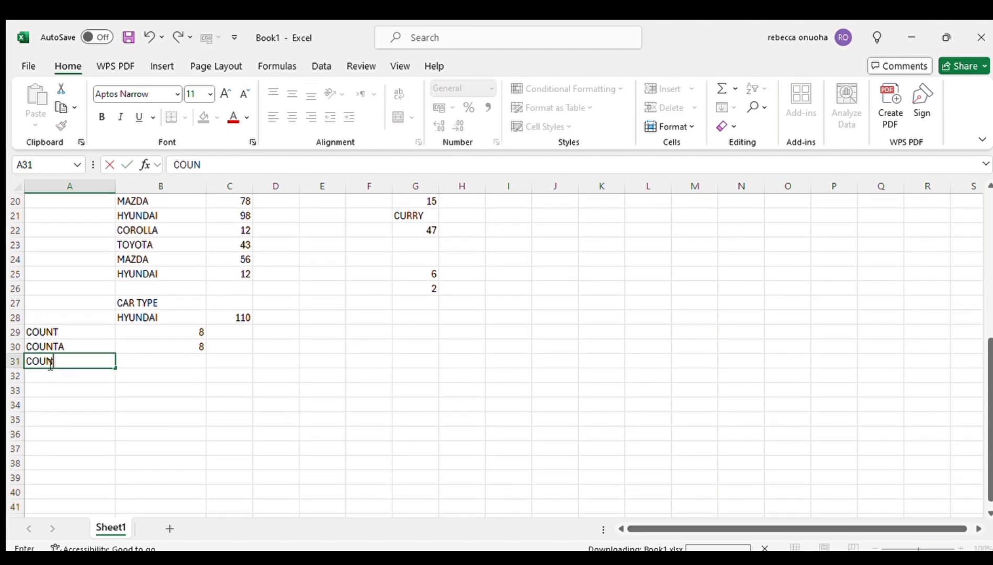
text(TIF)
Step: Enter the heading CAR TYPE in B31 and the criterion MAZDA beneath it in B32
click(165, 360)
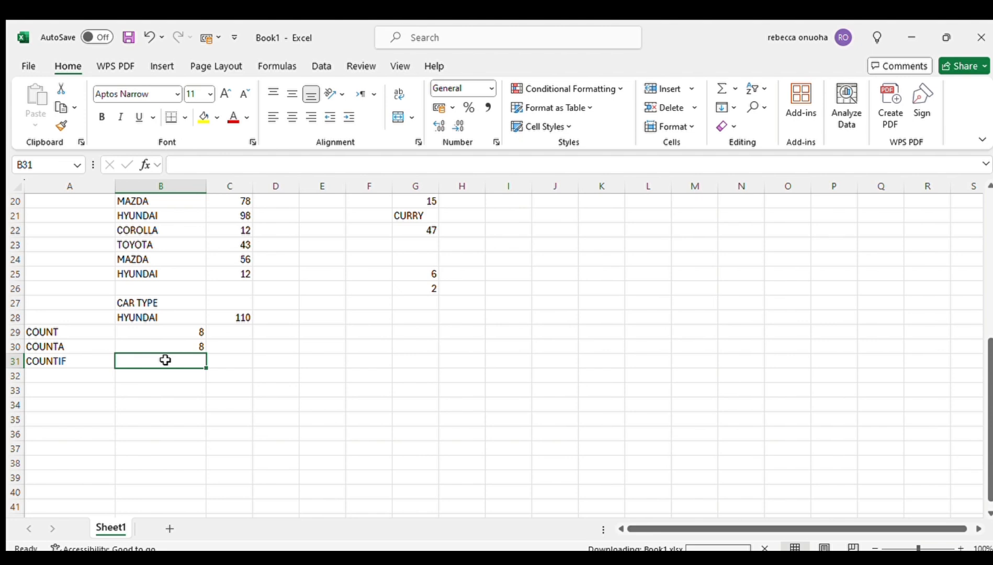
click(187, 322)
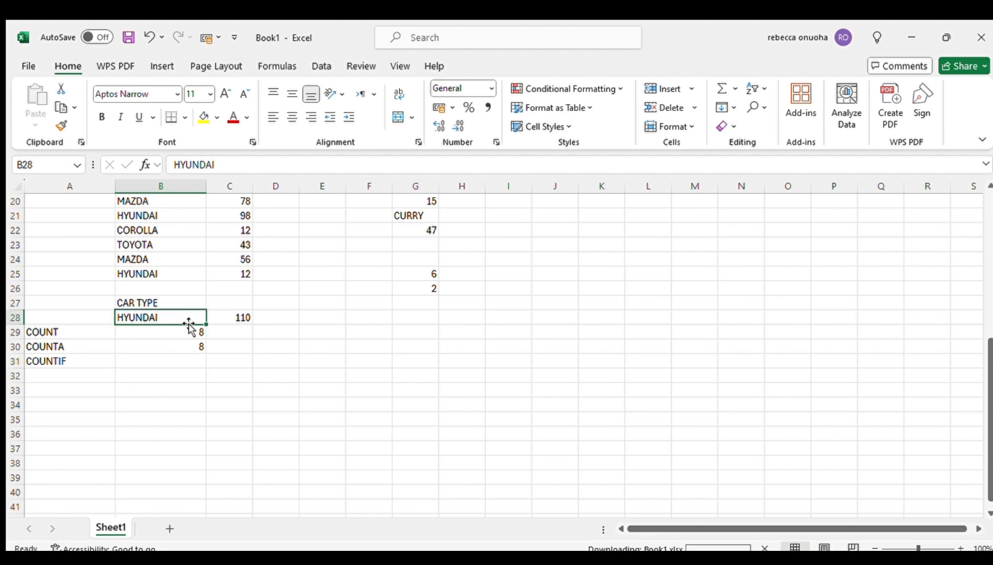
click(188, 361)
text(CAR TY)
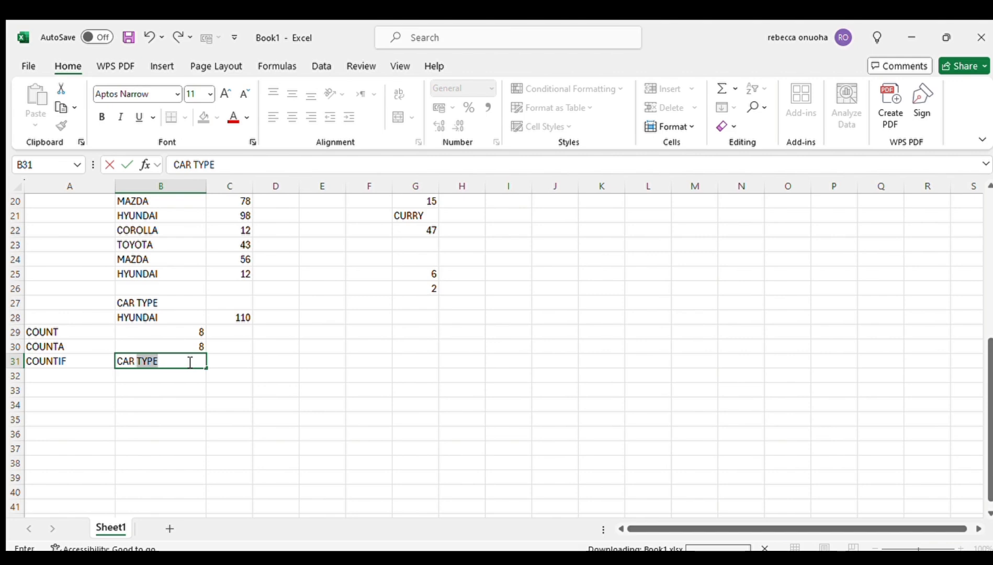
text(PE)
key(Return)
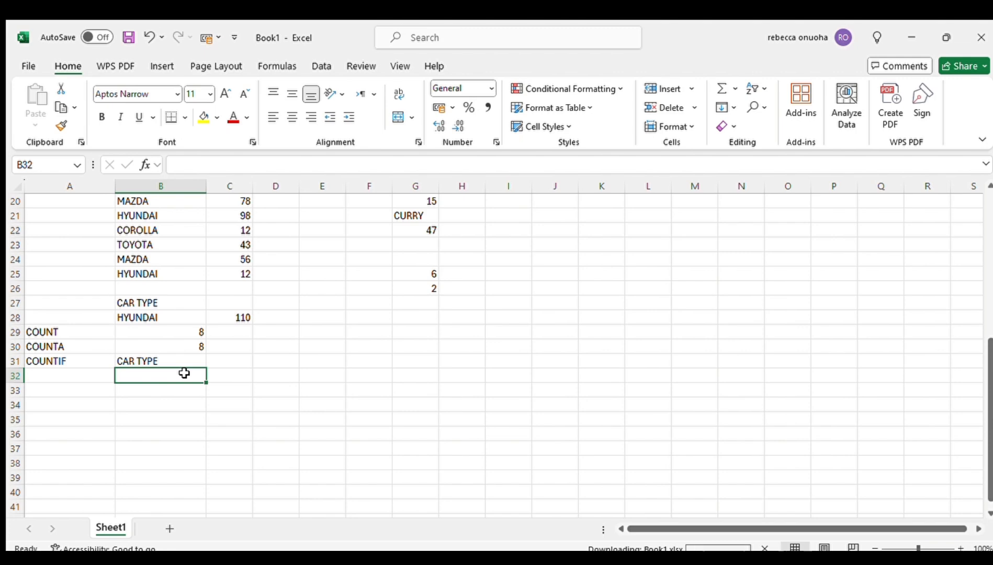
text(MAZDA)
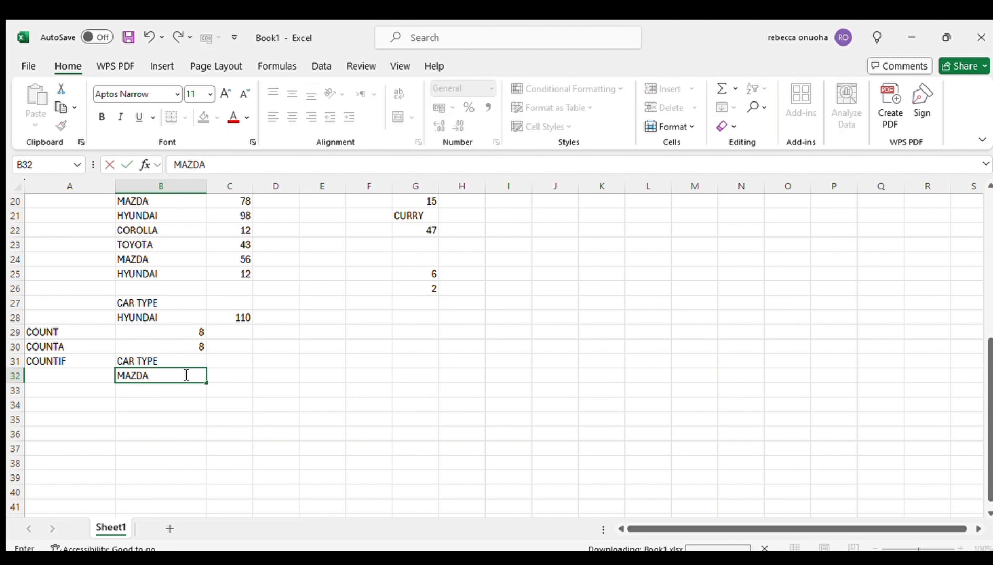
Step: Count in C32 how often the car type in B32 occurs in B18:B25 with a COUNTIF formula
click(230, 375)
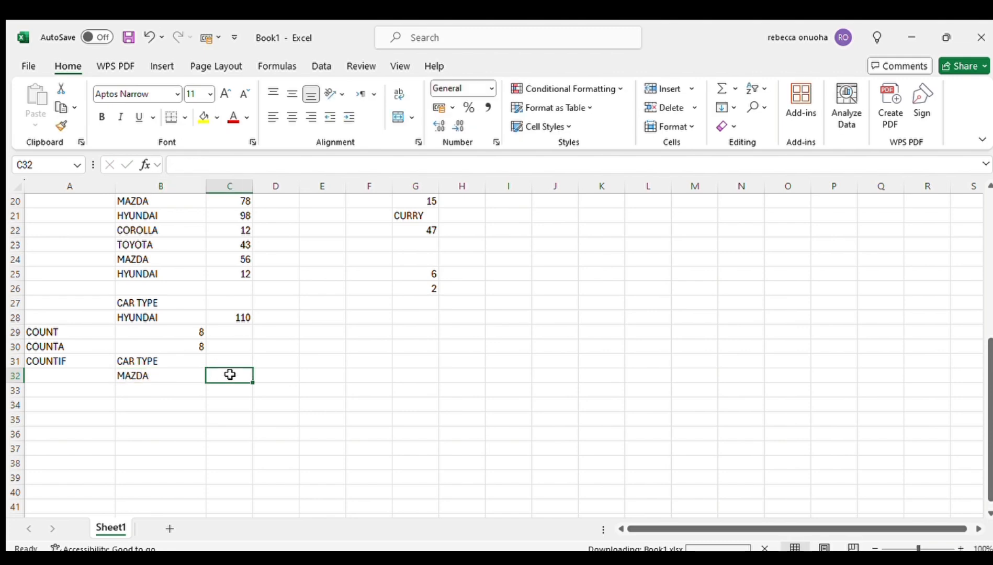
text(=)
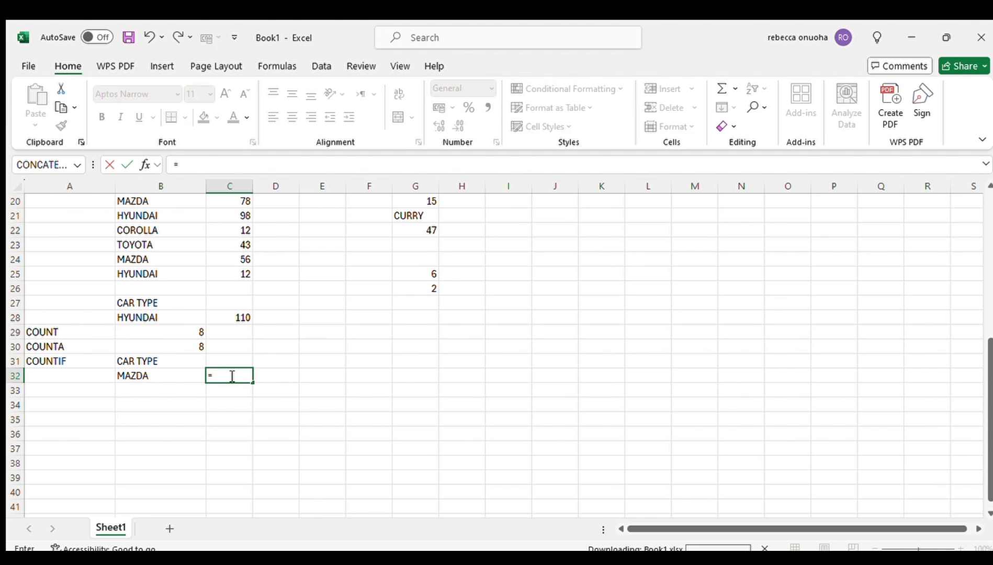
text(COUNT)
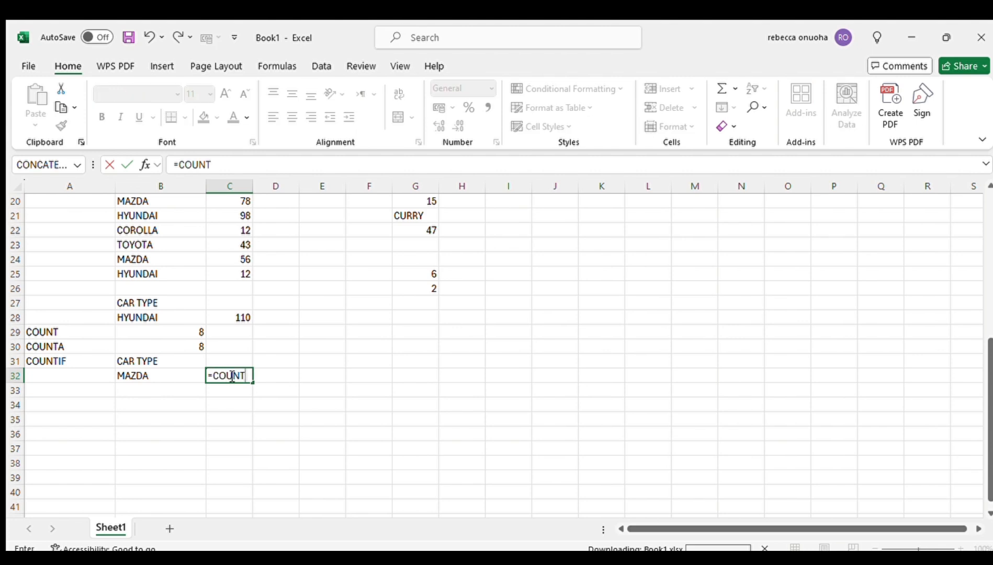
text(IF()
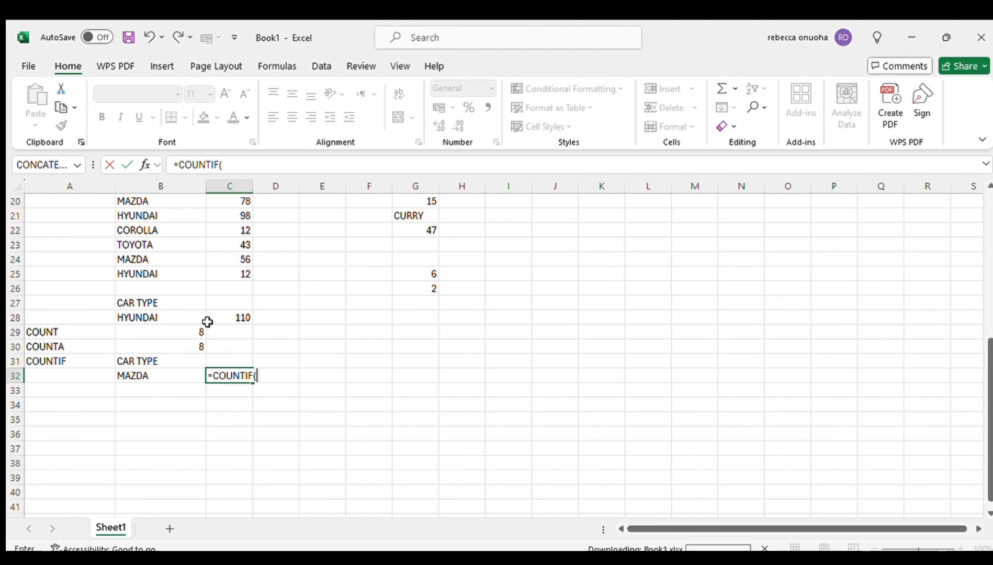
key(Up)
key(Up)
key(Up)
key(Up)
key(Up)
key(Up)
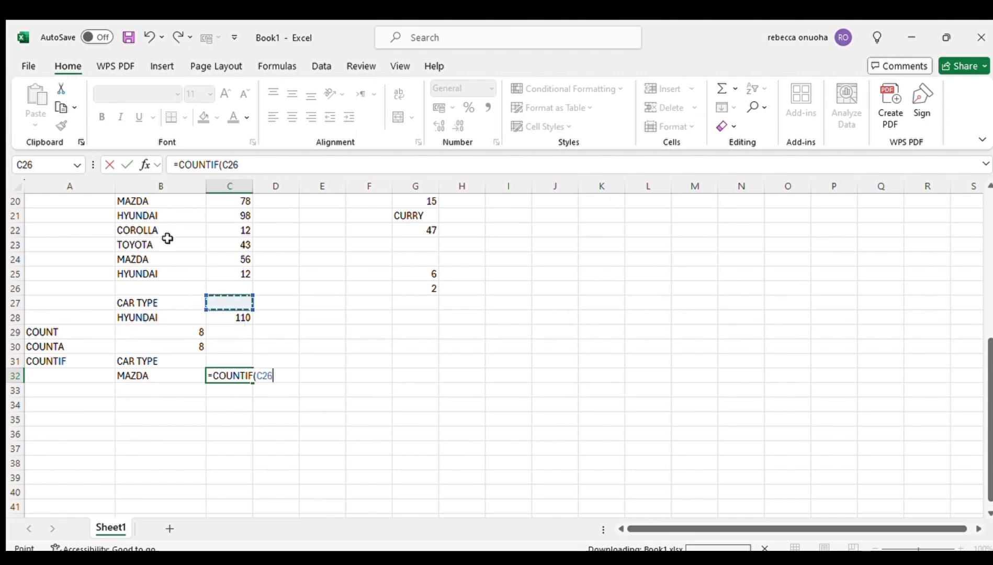
key(Up)
key(Up)
key(Up)
key(Up)
key(Up)
key(Up)
key(Up)
key(Up)
key(Up)
key(Up)
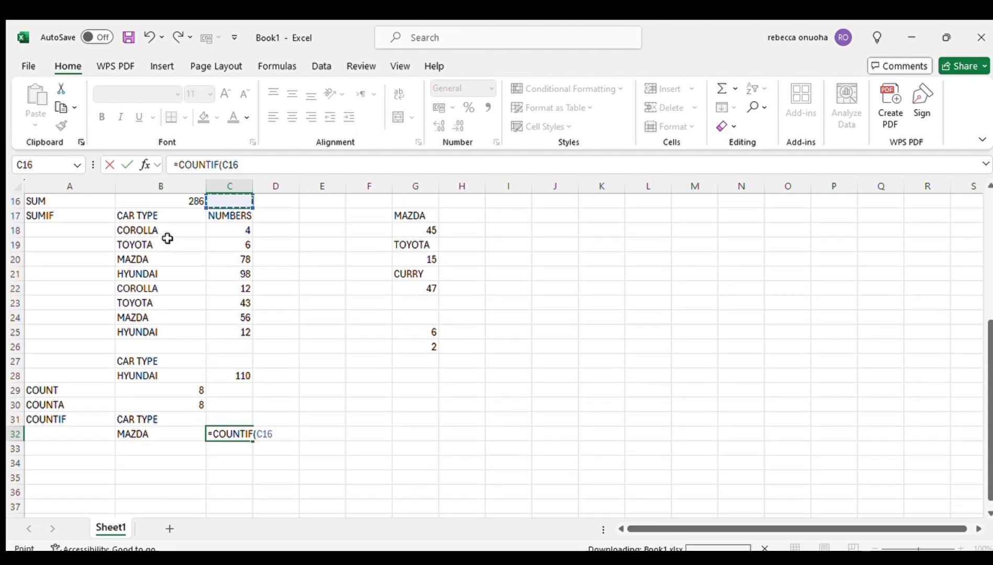
click(140, 227)
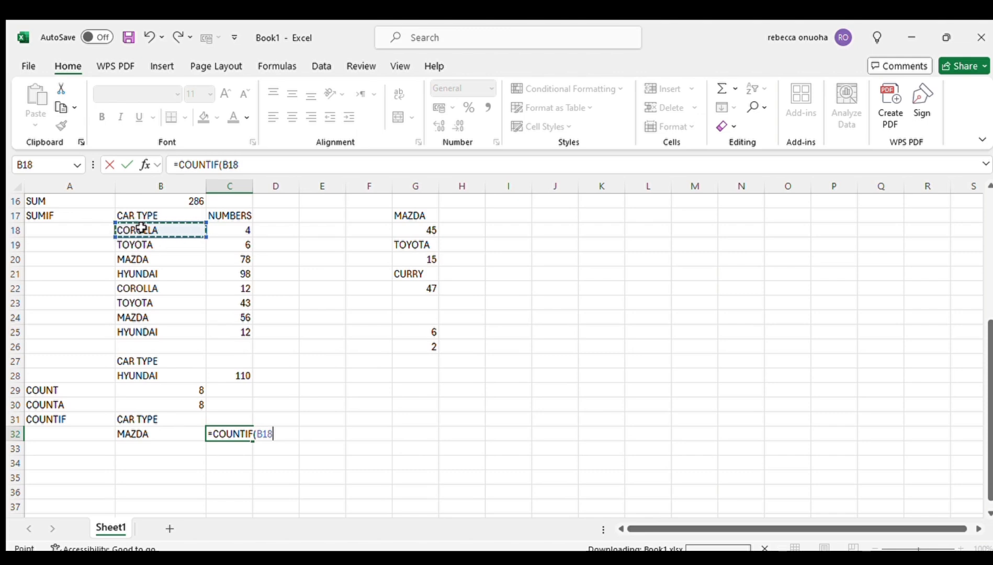
drag(140, 227, 138, 332)
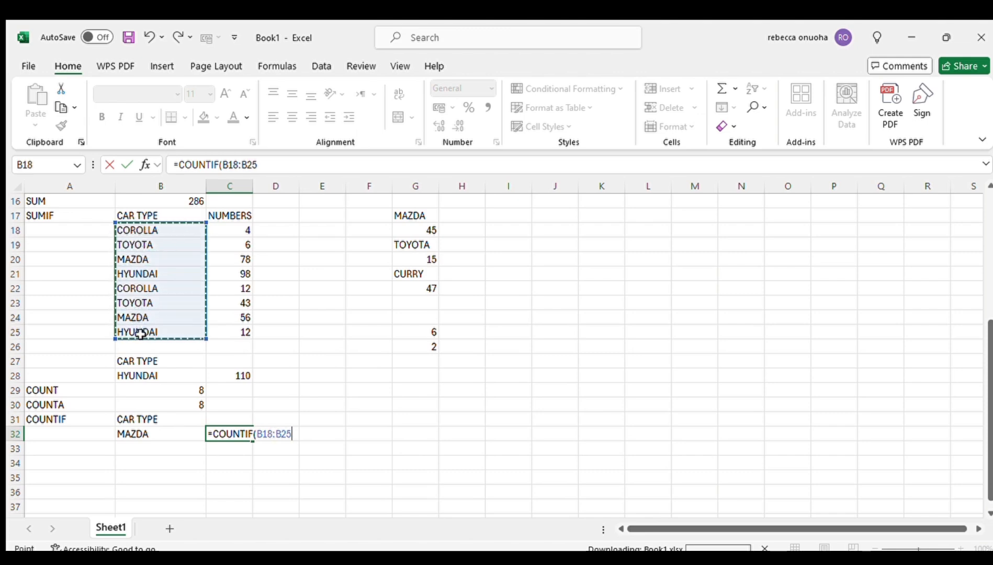
text(,)
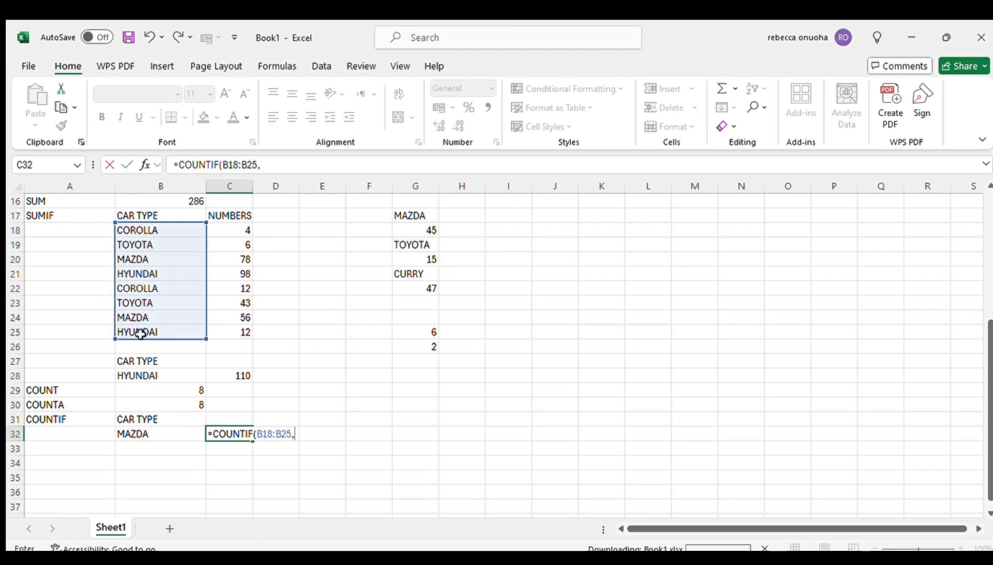
click(162, 432)
text(,)
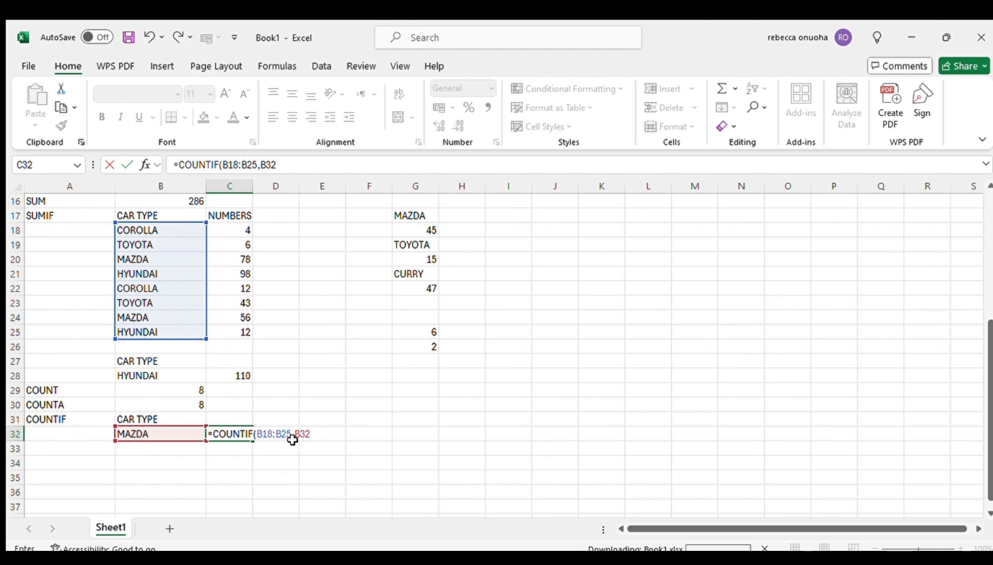
key(Return)
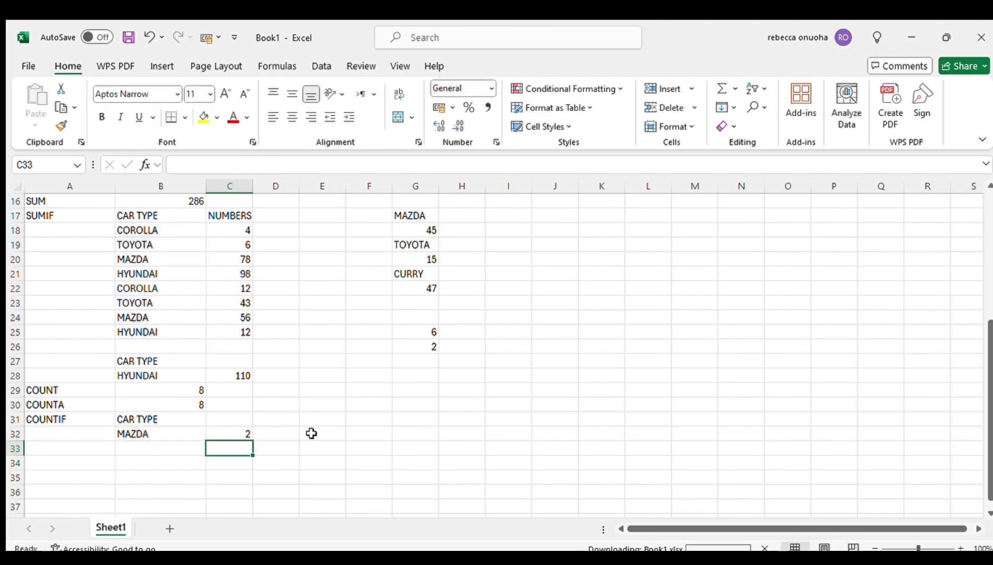
Step: Check the COUNTIF result against the MAZDA entries in B20 and B24
click(149, 315)
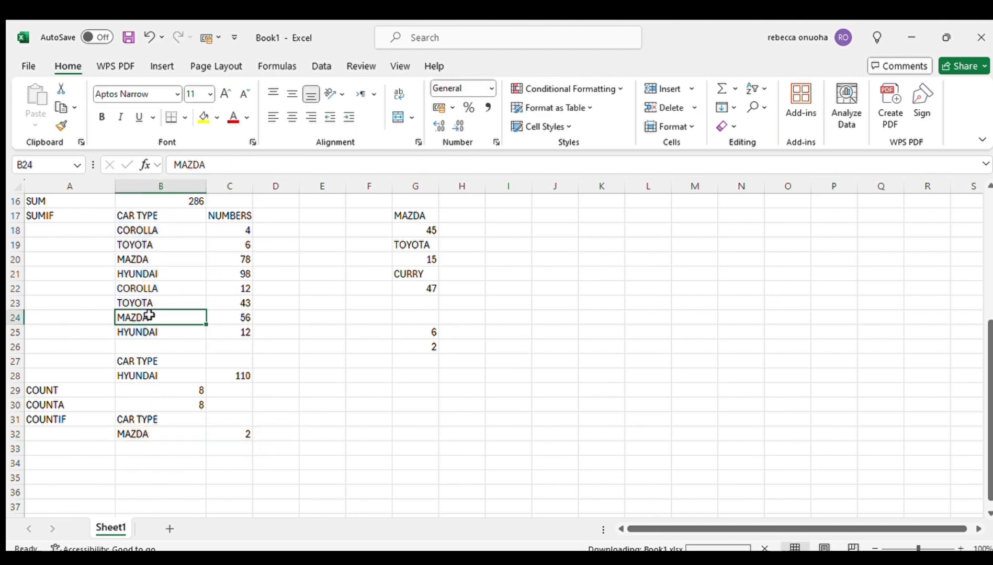
click(160, 260)
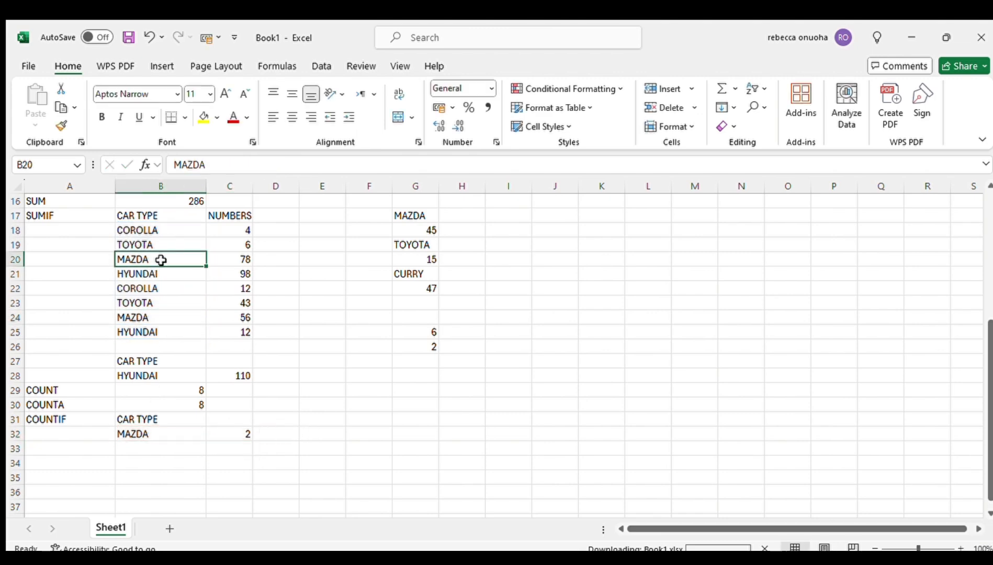
click(166, 319)
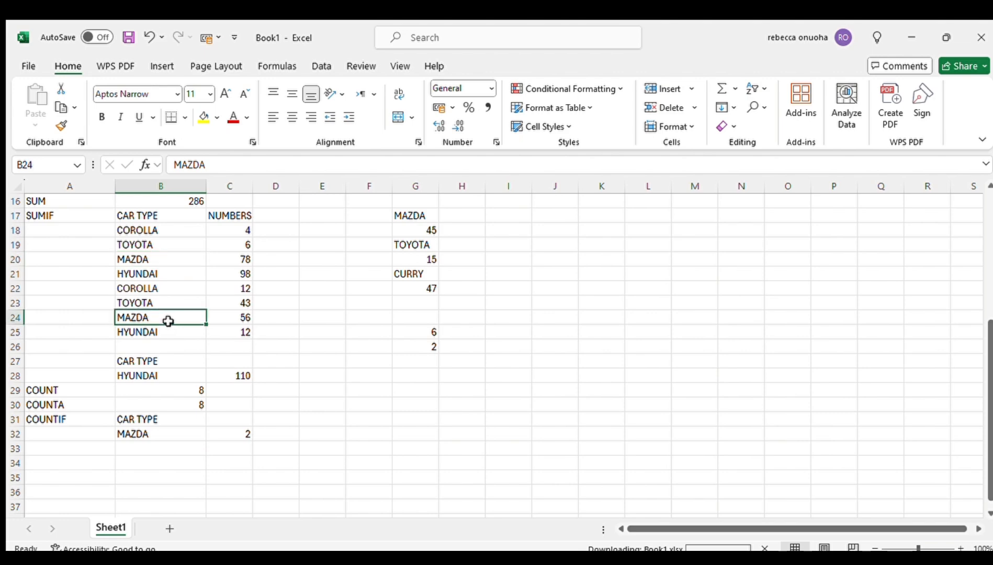
Step: Change the COUNTIF criterion in B32 to TOYOTA and check the matching entries in B23 and B19
double_click(172, 435)
key(BackSpace)
key(BackSpace)
key(BackSpace)
key(BackSpace)
key(BackSpace)
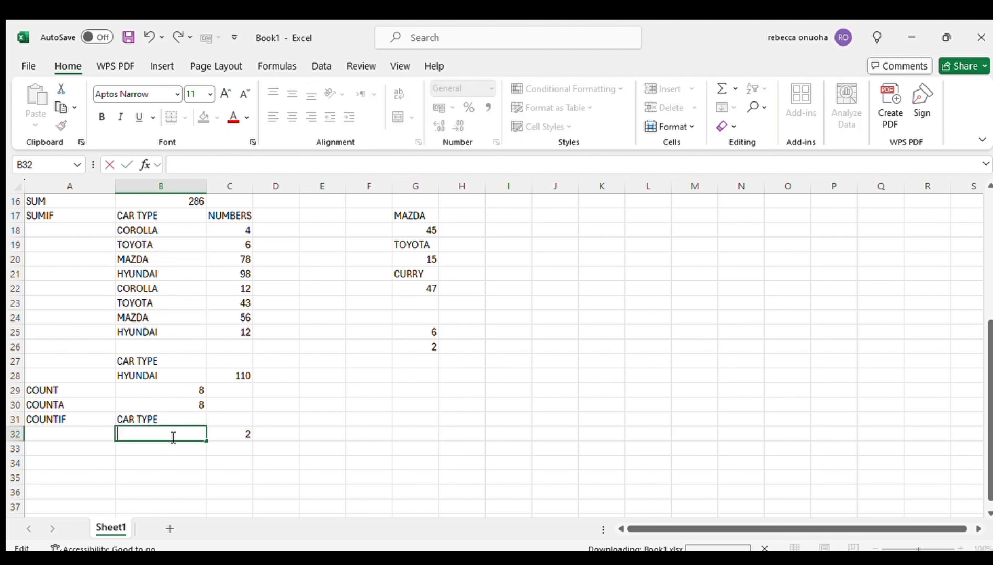
text(TOYOTA)
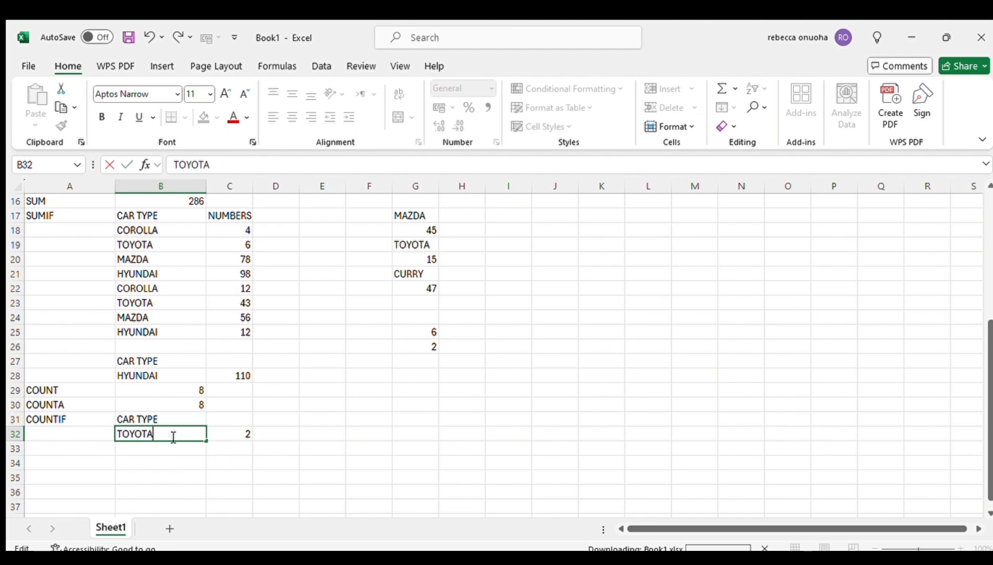
key(Return)
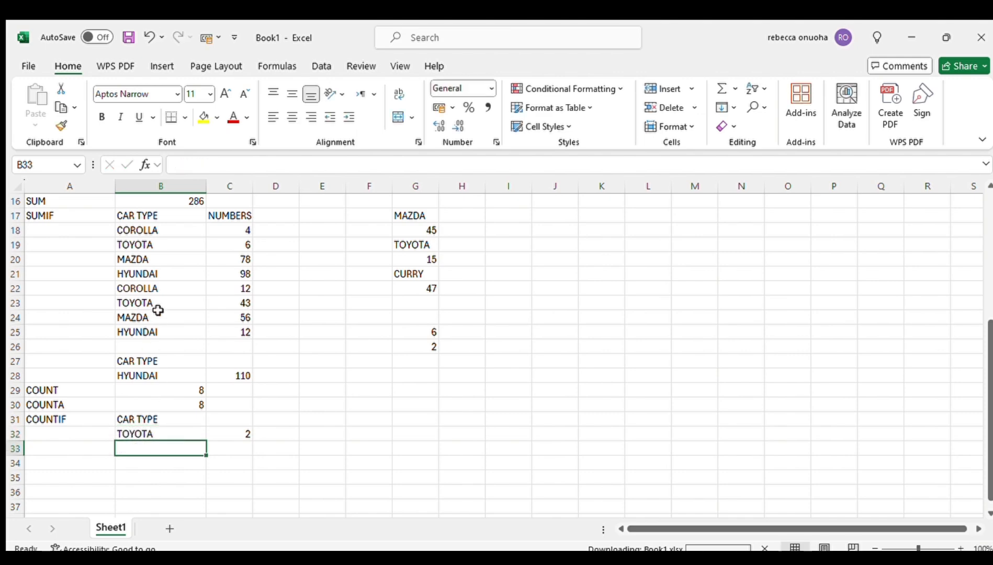
click(159, 305)
click(156, 246)
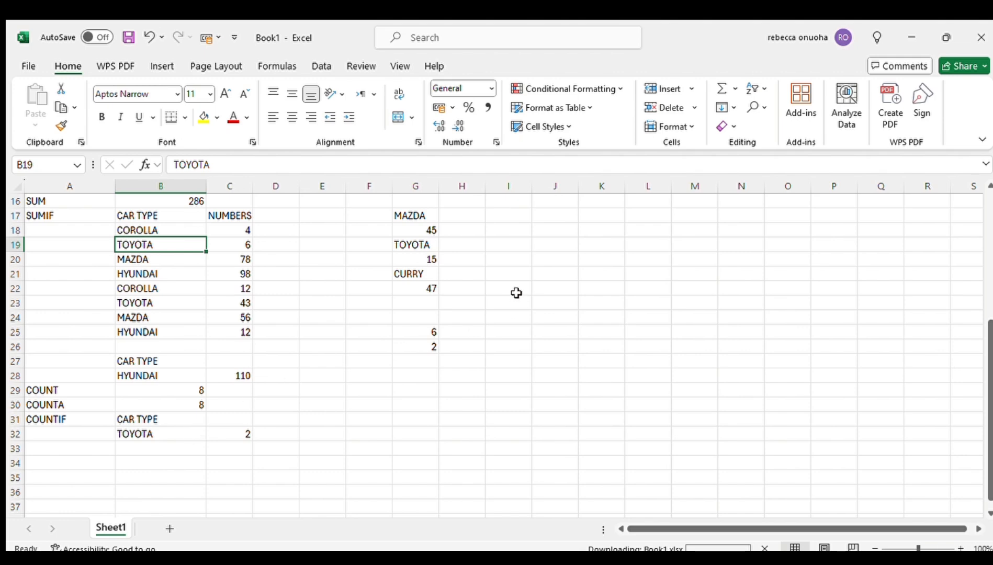
Step: Start an IF example in row 34 with the label IF in A34 and the heading STUDENTS in B34
click(91, 454)
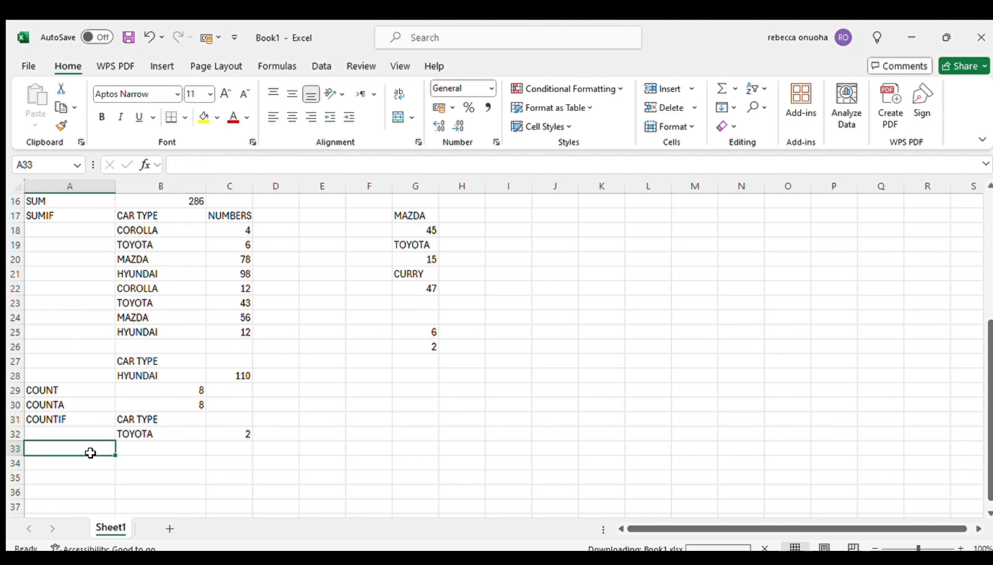
key(Down)
key(Down)
key(Down)
key(Down)
key(Down)
key(Down)
key(Down)
key(Down)
key(Down)
key(Down)
key(Down)
key(Down)
key(Down)
key(Down)
key(Down)
key(Down)
key(Down)
key(Down)
key(Down)
key(Down)
key(Down)
key(Down)
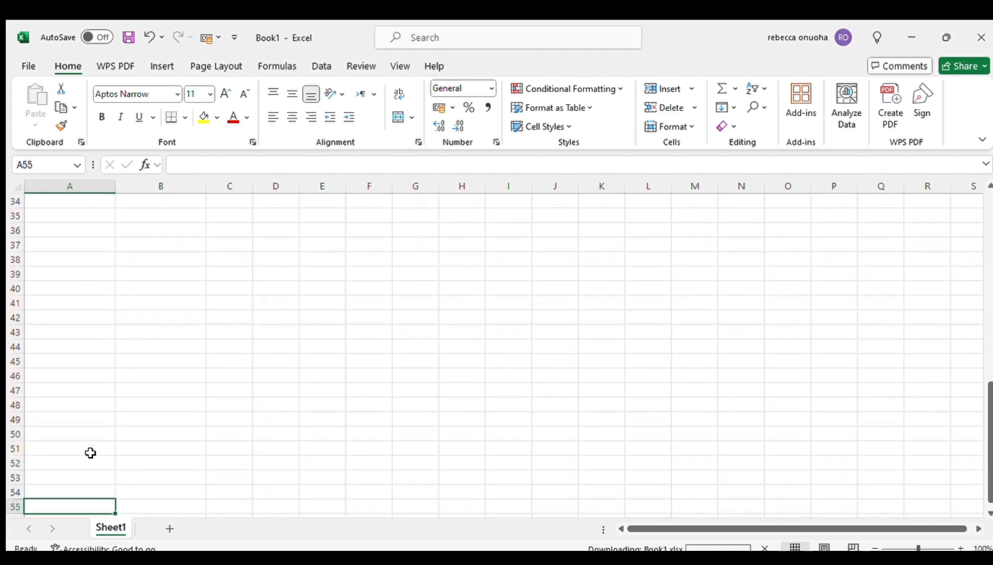
click(67, 199)
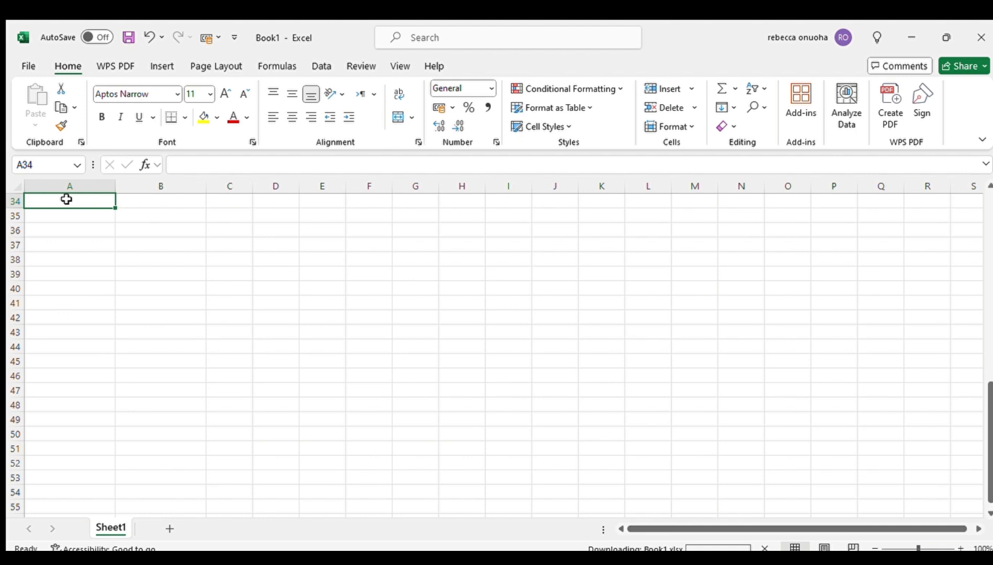
text(IF)
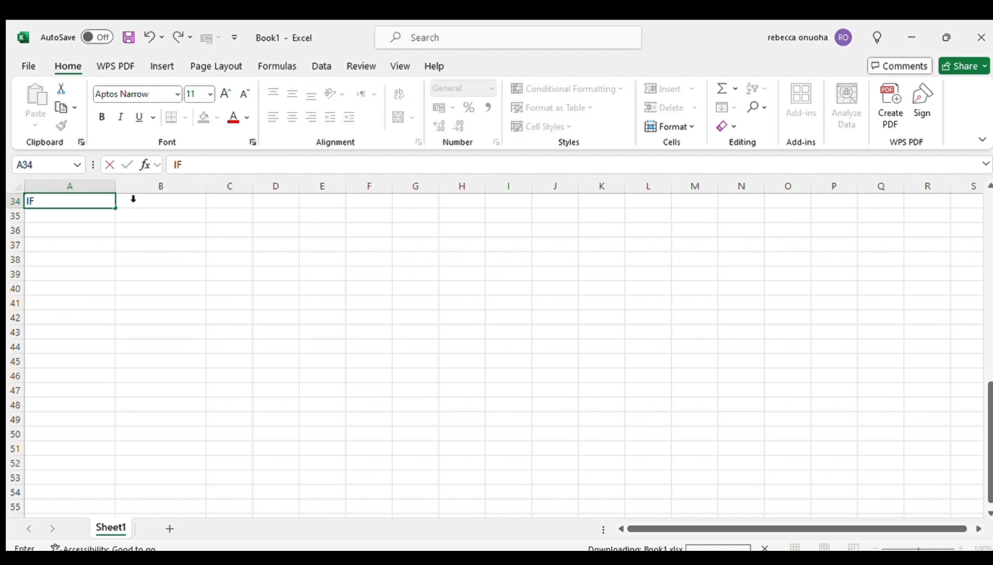
click(196, 206)
text(S)
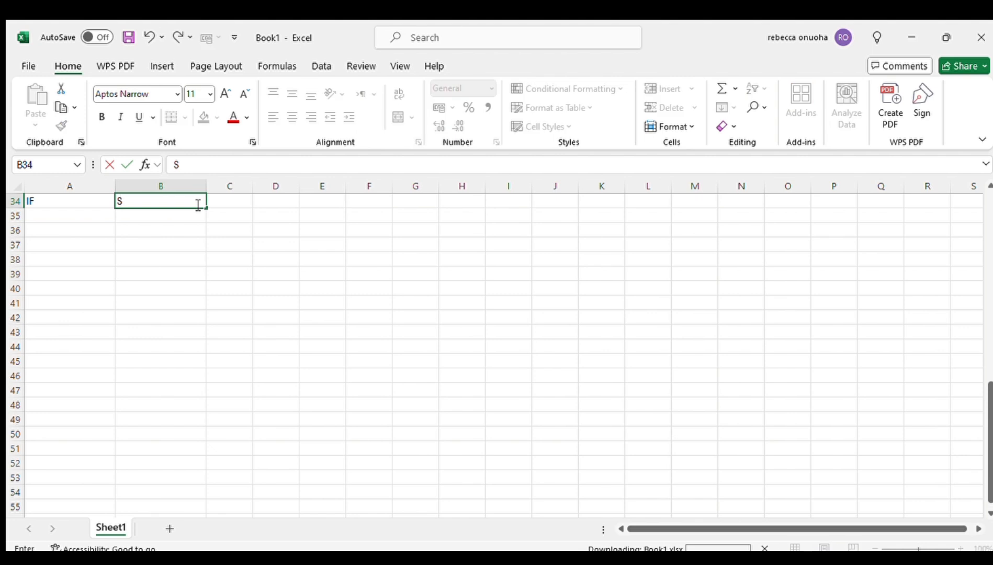
text(TUDENTS)
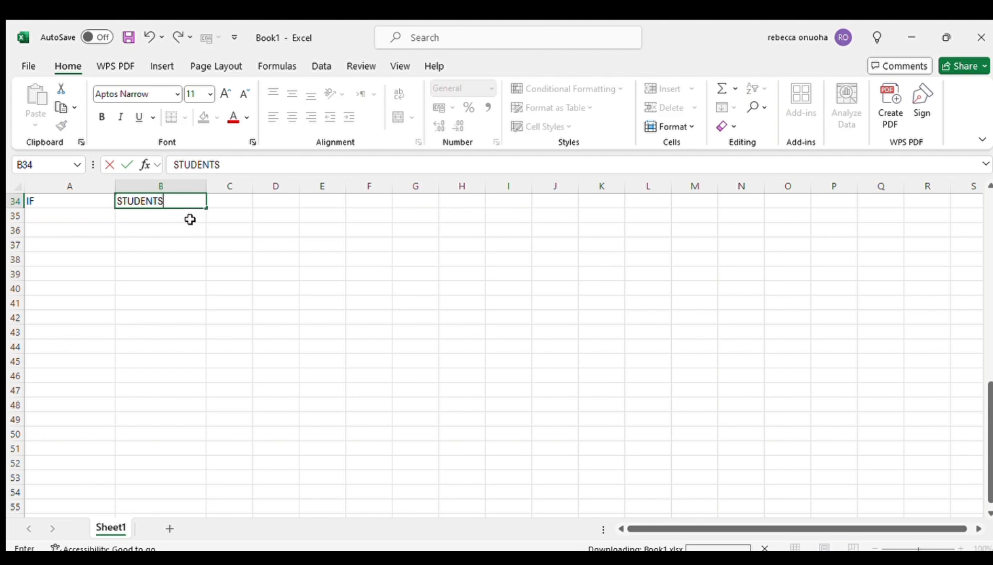
Step: Enter three students' first names in B35:B37 under the STUDENTS heading
click(189, 219)
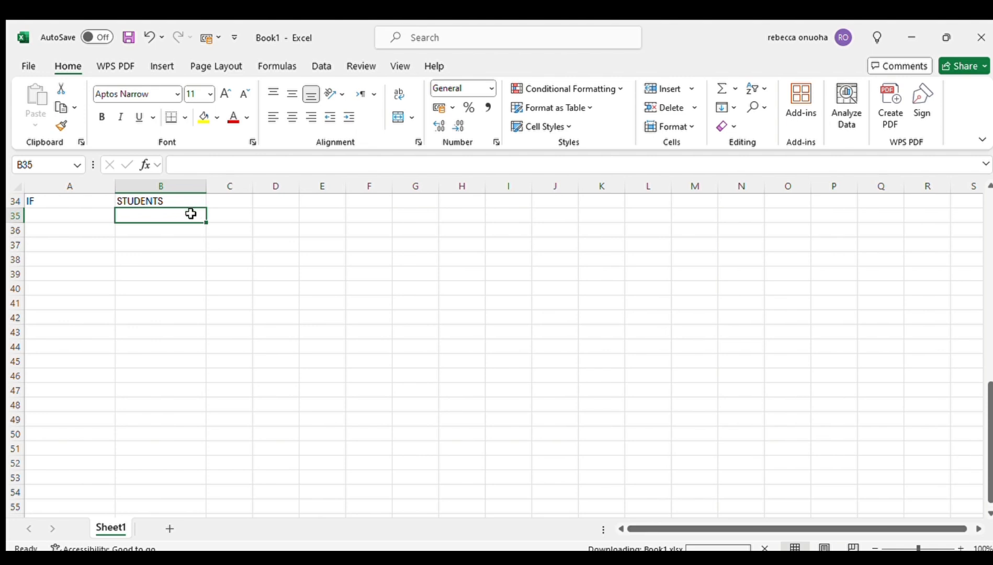
text(SA)
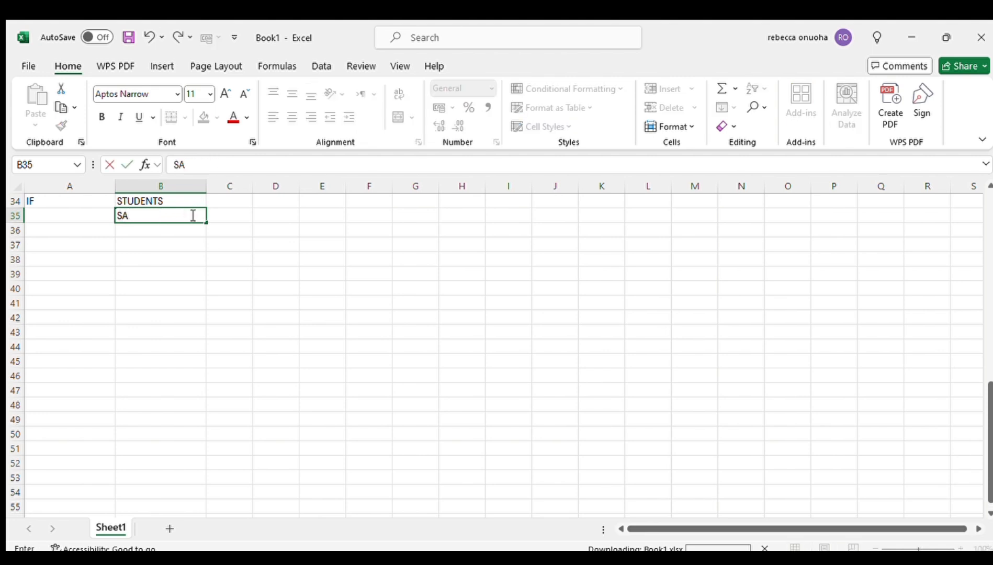
text(M)
key(Return)
text(NOAH)
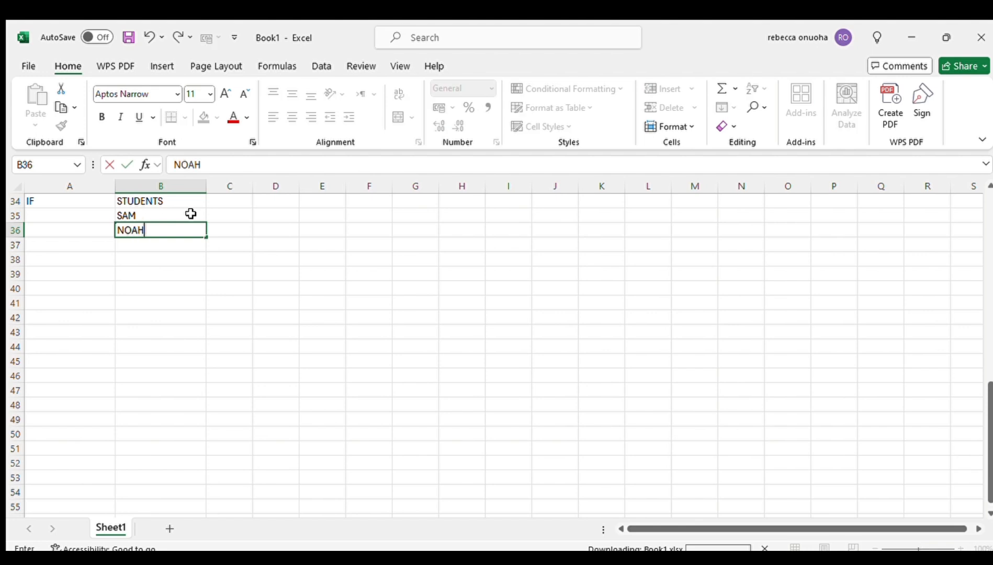
key(Return)
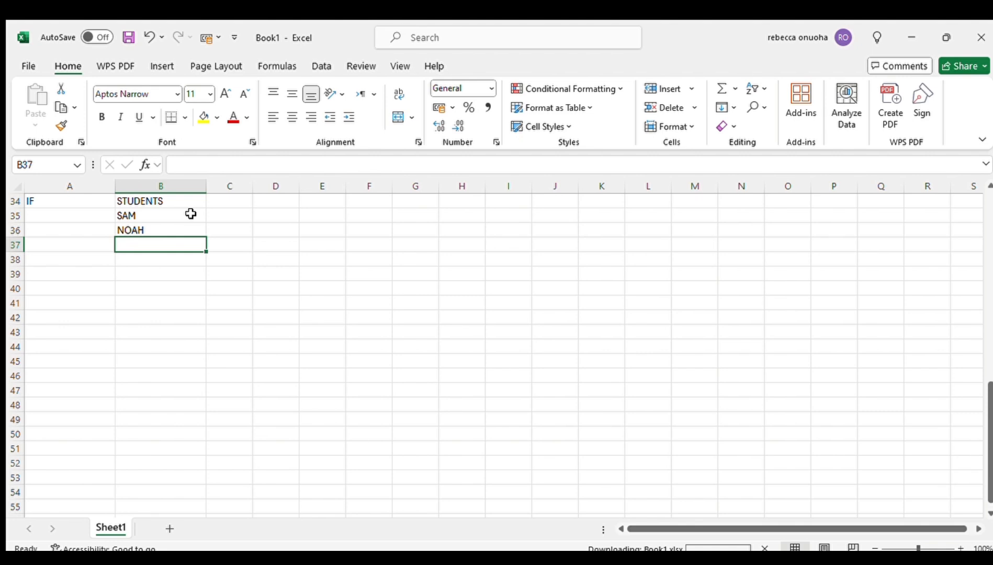
text(REB)
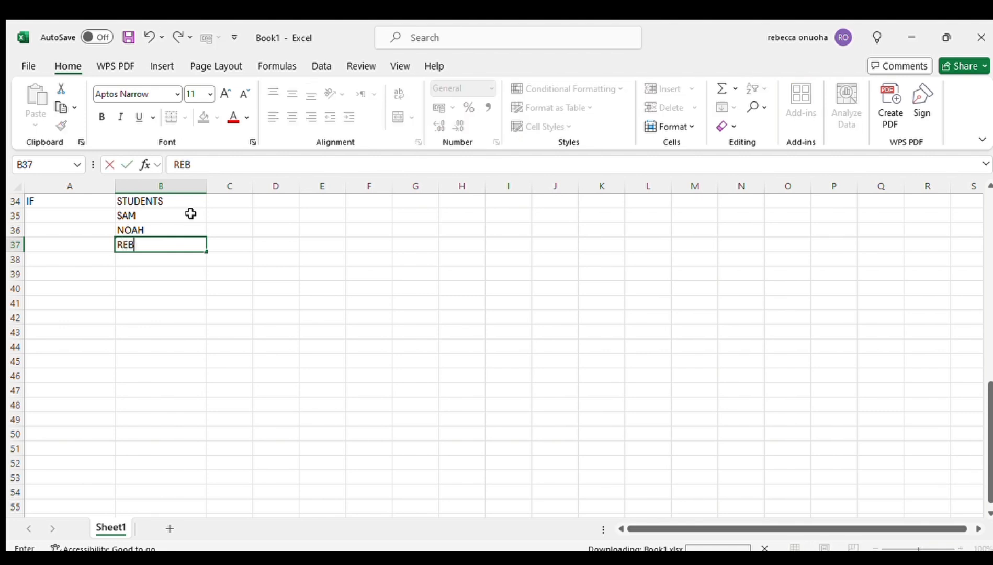
text(ECCA)
key(Return)
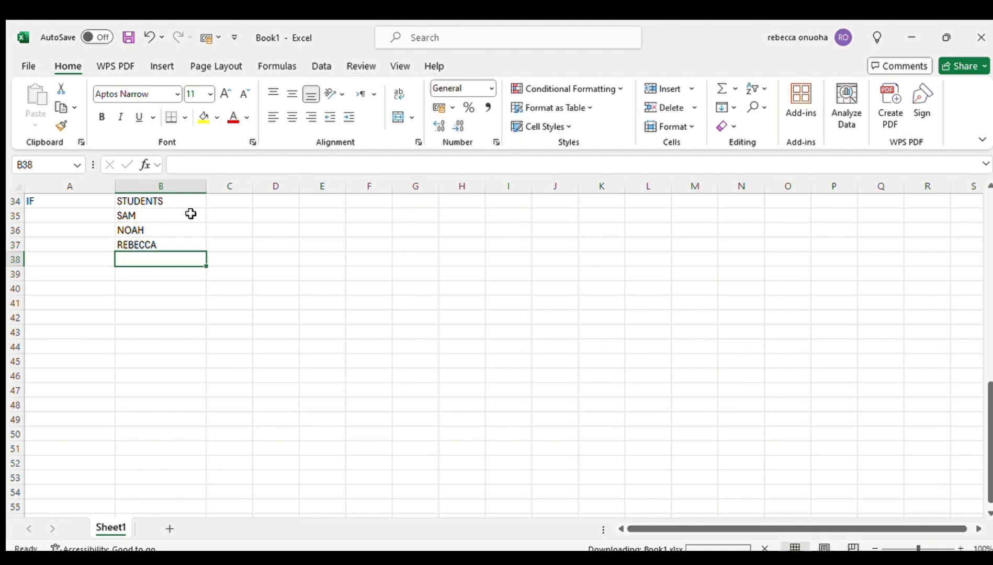
Step: Enter two more students' first names in B38 and B39 to complete the STUDENTS list
text(HENRY)
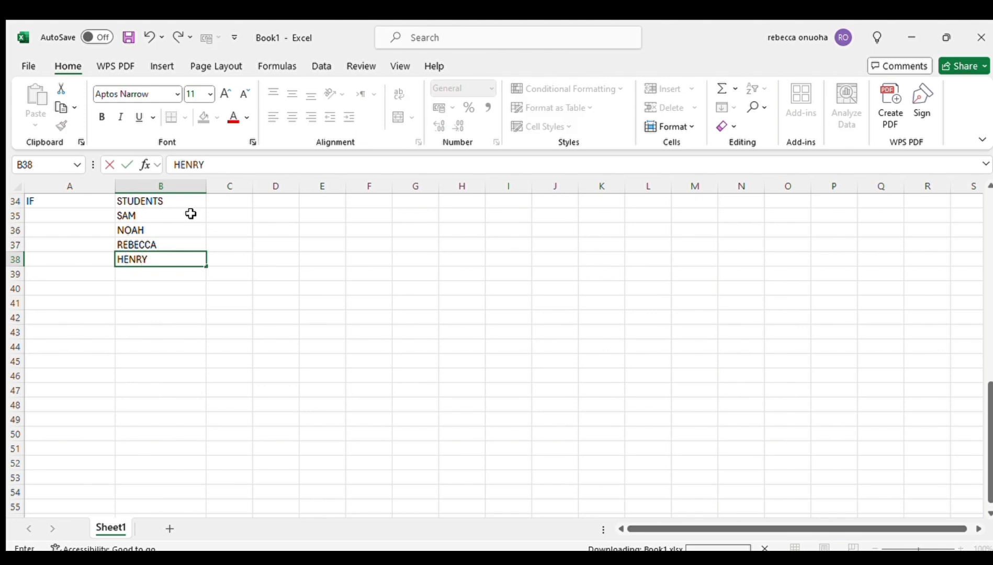
key(Return)
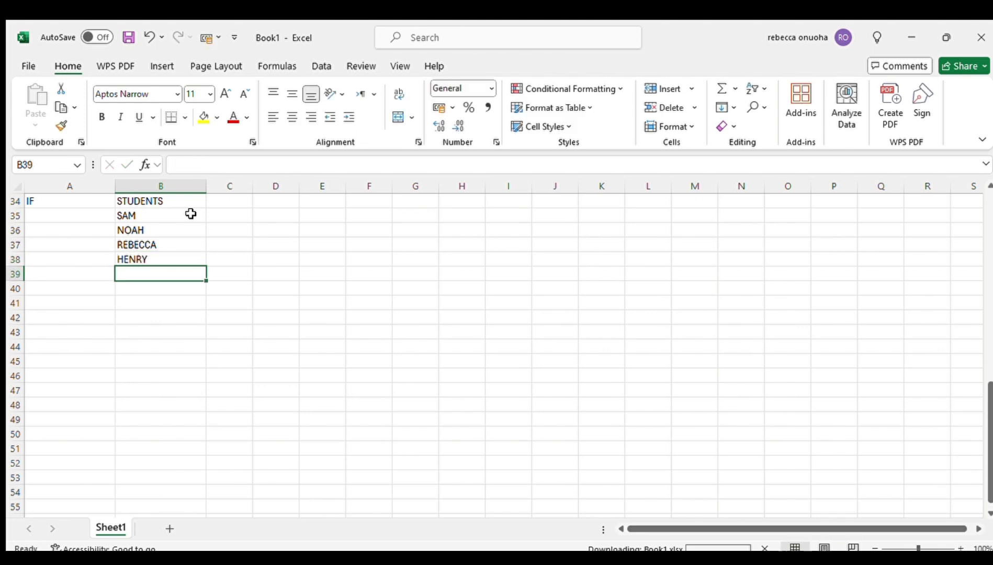
text(K)
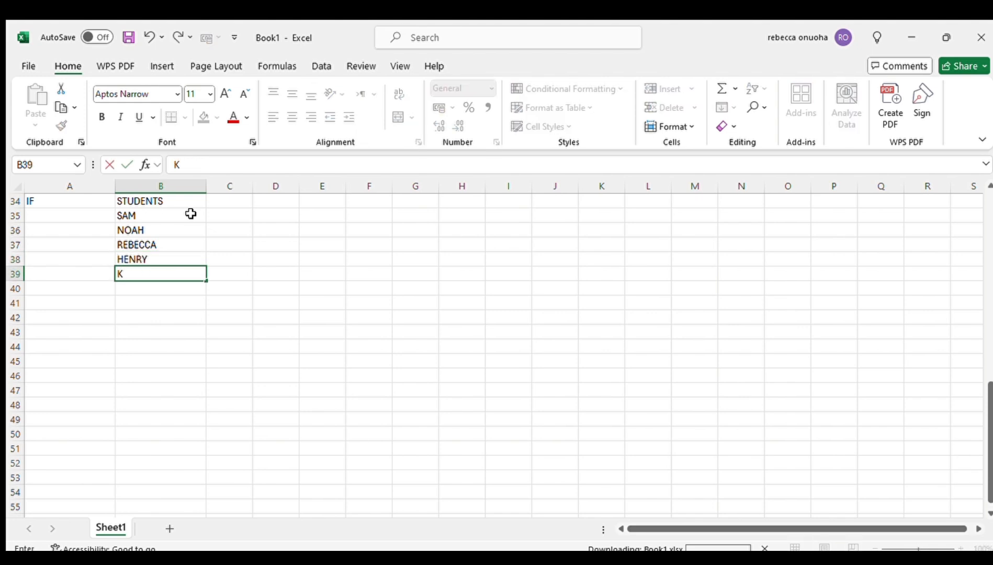
key(BackSpace)
text(LOEL)
key(BackSpace)
key(BackSpace)
key(BackSpace)
key(BackSpace)
text(J)
key(BackSpace)
text(JOEL)
Step: Enter an IF formula in C35 that returns True when B35 equals the first name listed in B36, otherwise False
click(239, 216)
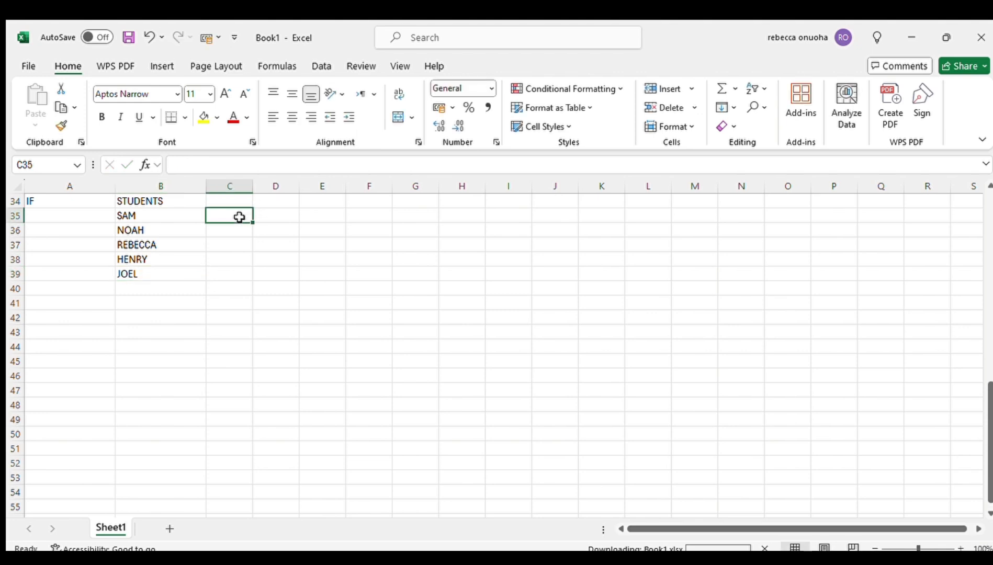
text(=IF)
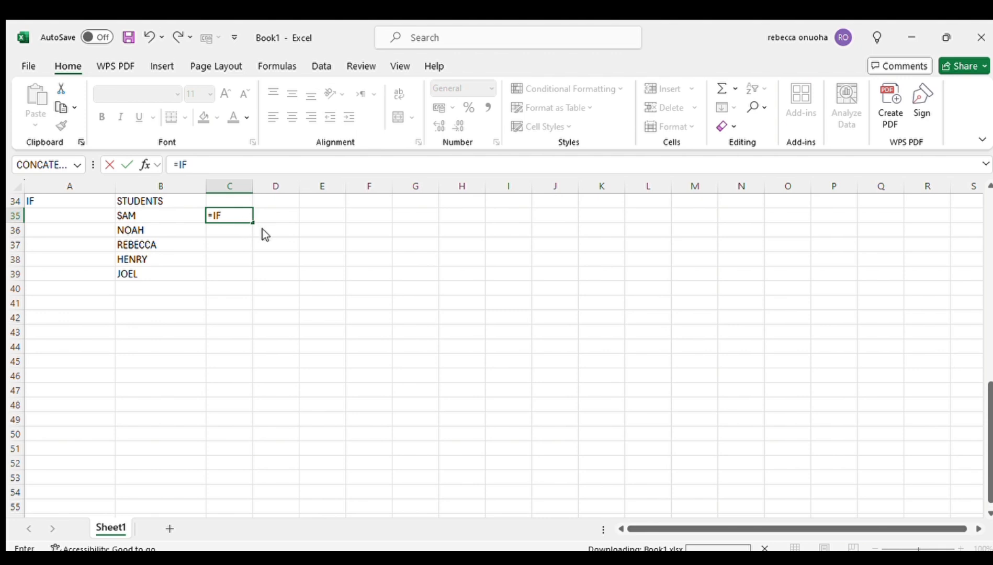
text(()
click(133, 215)
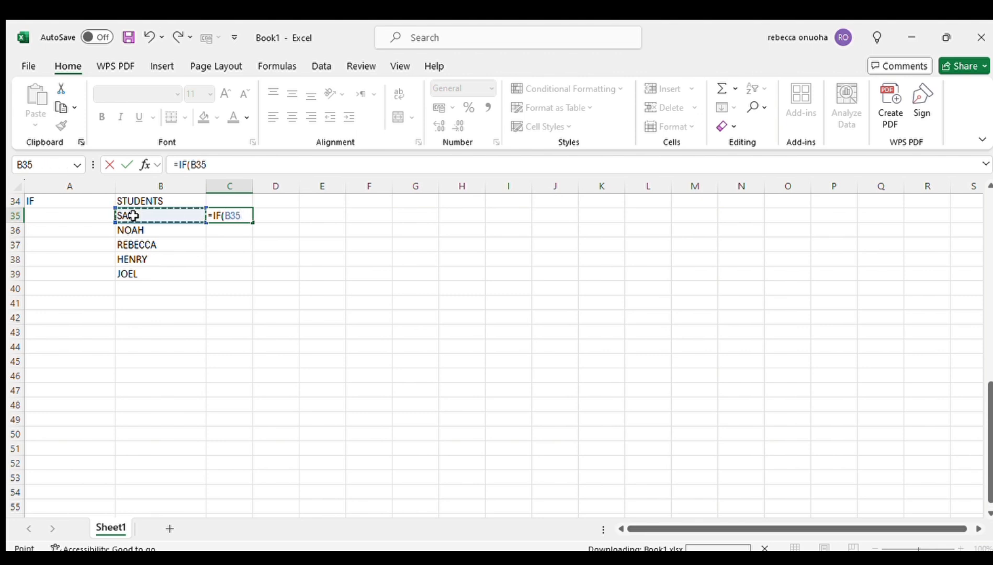
text(="NO)
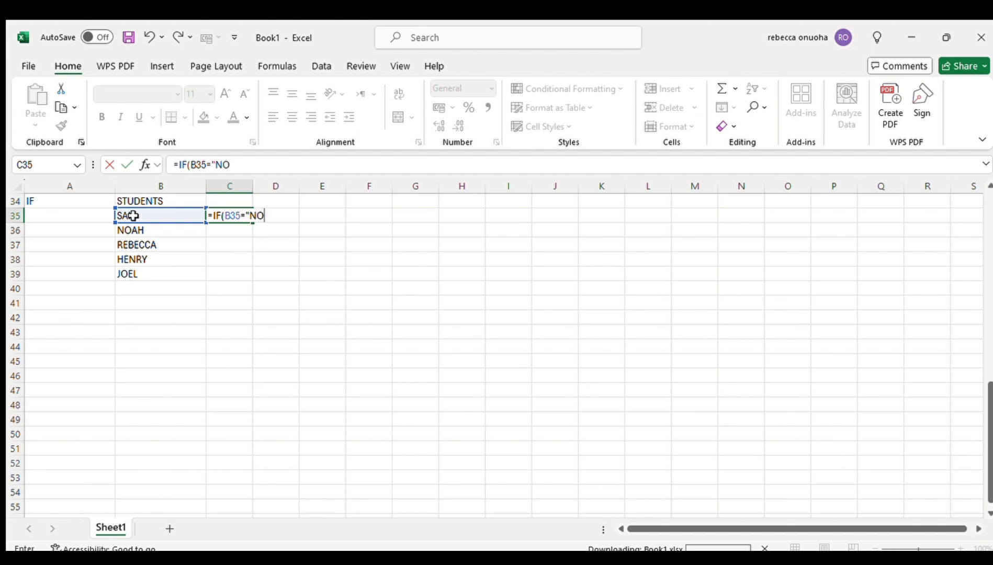
text(AH",True,)
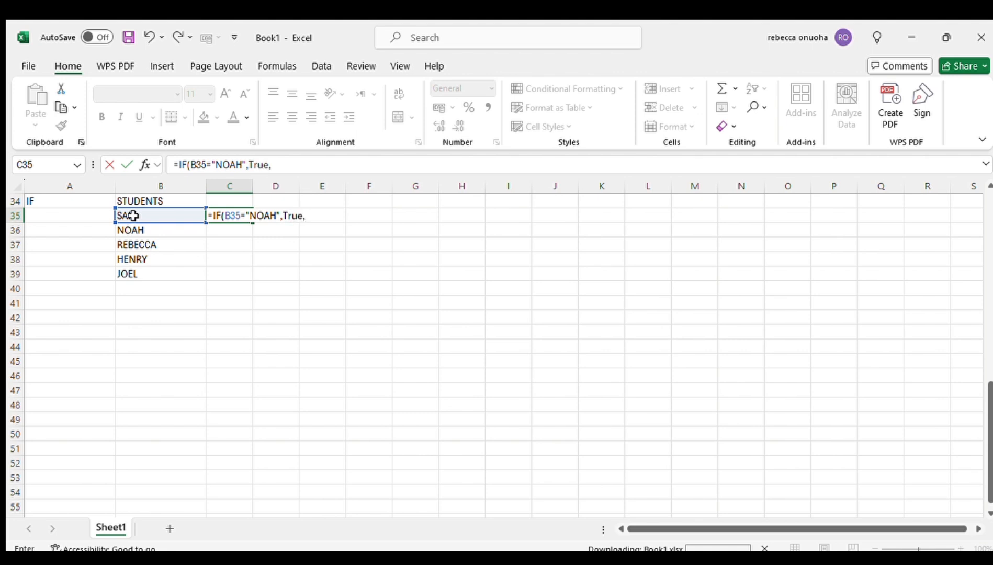
text(False))
key(Return)
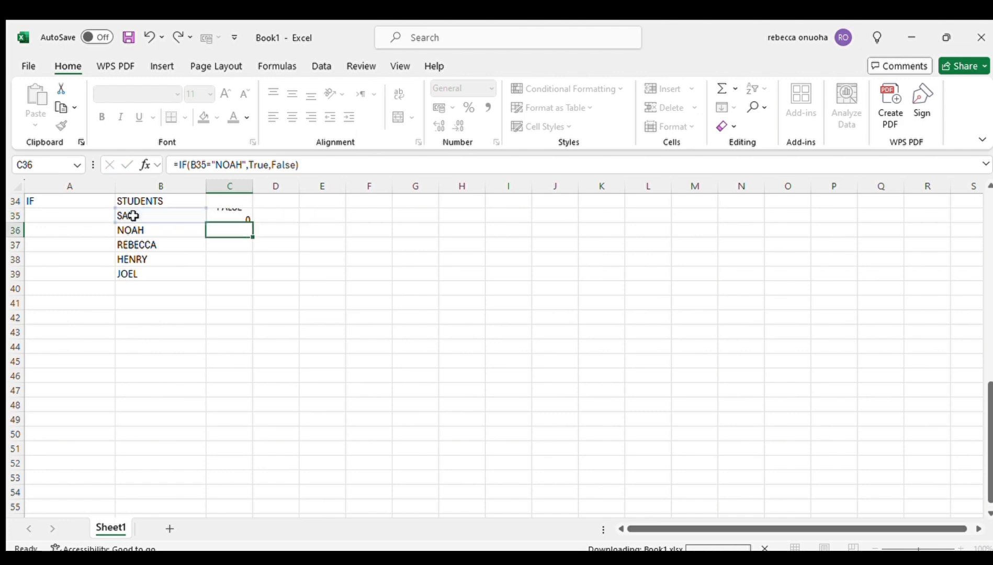
Step: Review the IF formula in C35 and fill it down through C39
double_click(237, 215)
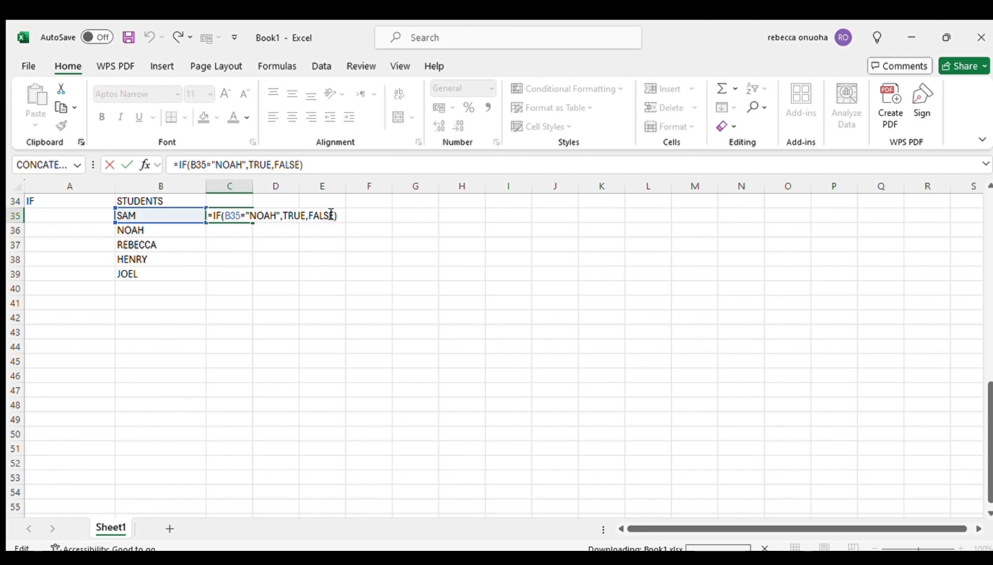
key(Return)
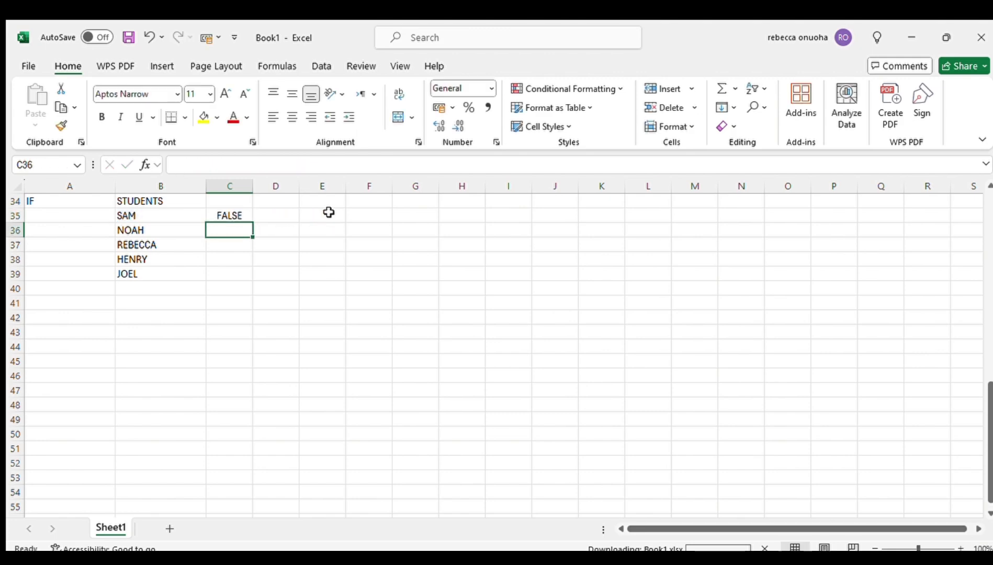
click(229, 215)
mouse_move(230, 215)
mouse_down()
mouse_move(256, 222)
mouse_move(246, 215)
mouse_up()
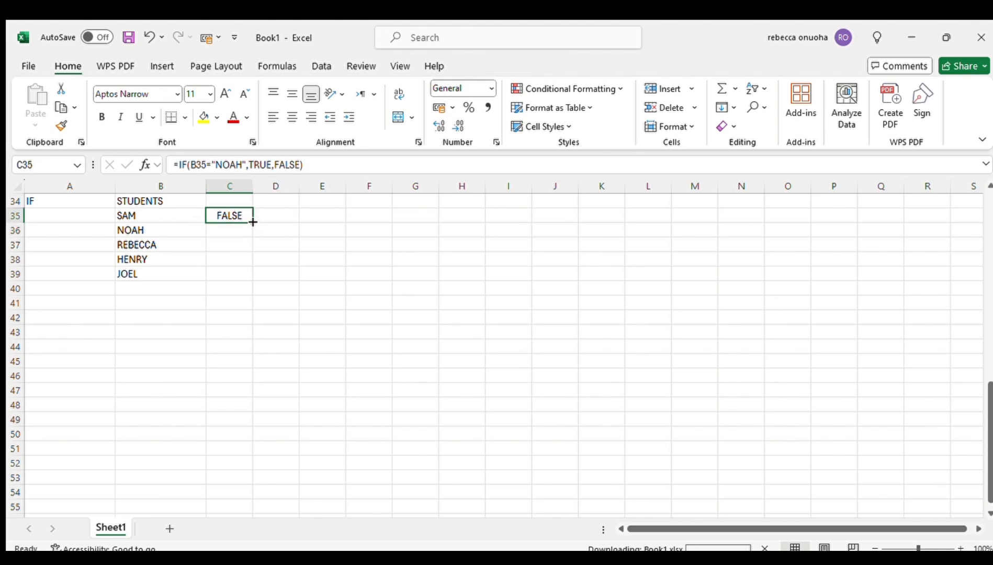
drag(253, 224, 255, 275)
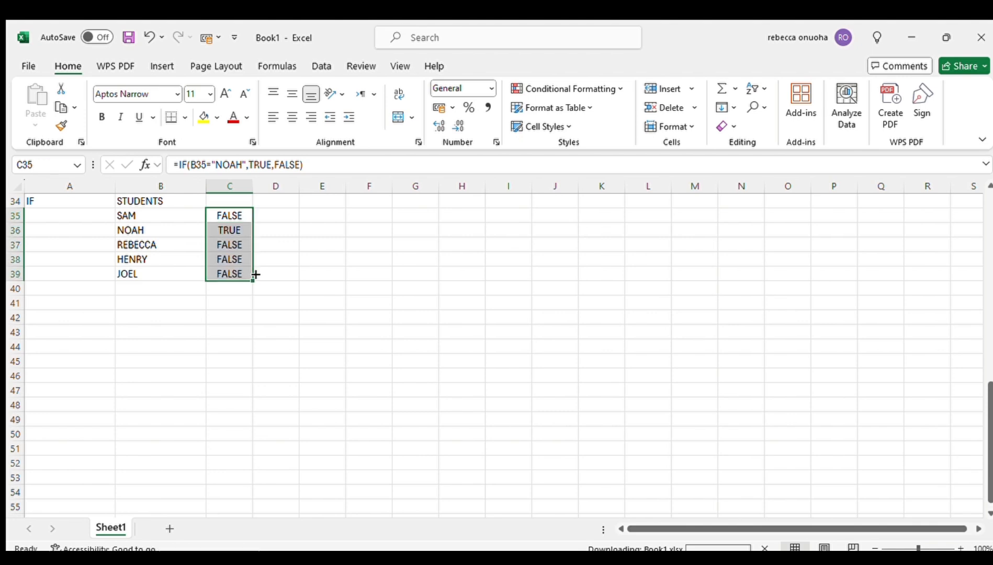
Step: Check the IF result in C36 against the student names in B36 and B37
click(224, 229)
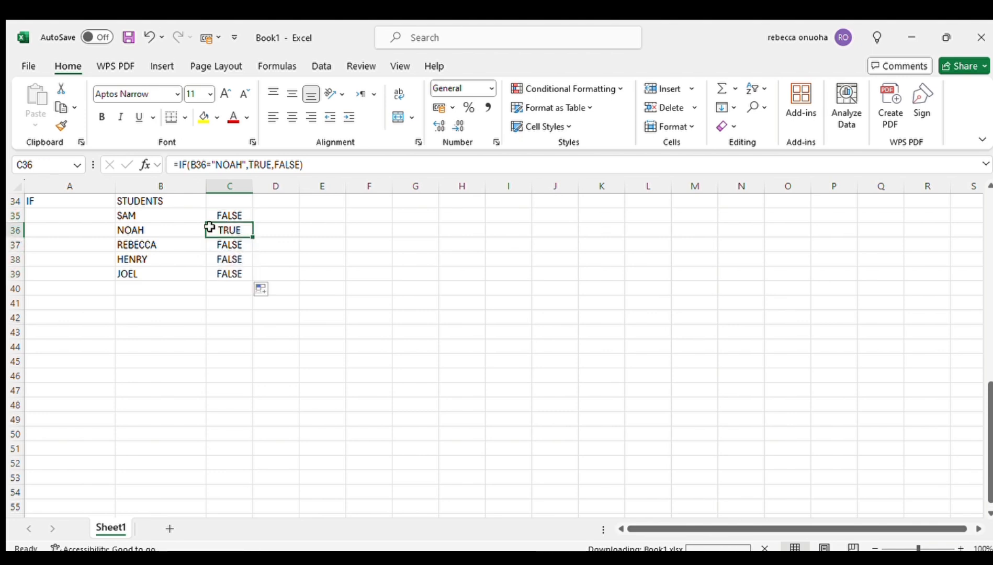
click(179, 227)
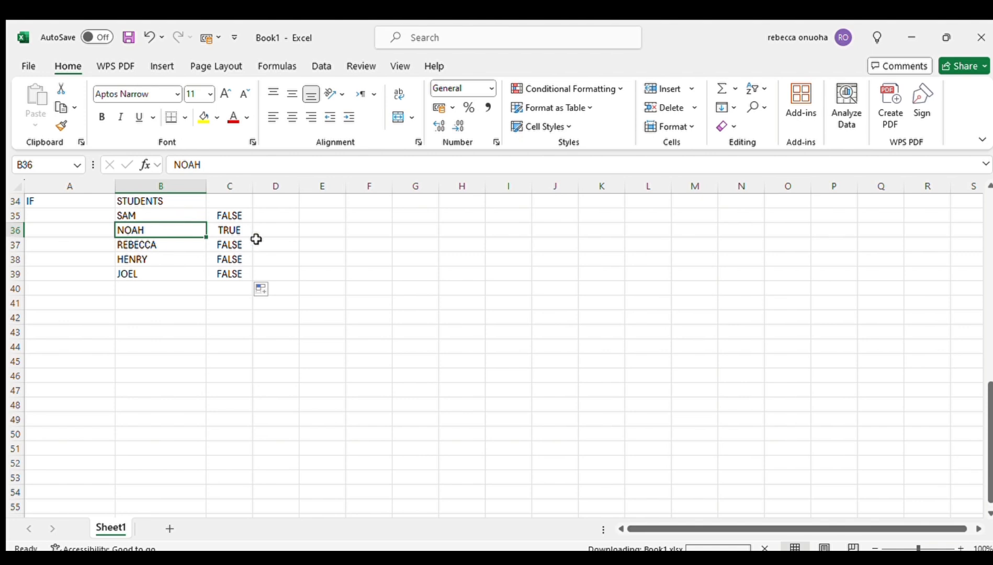
click(193, 243)
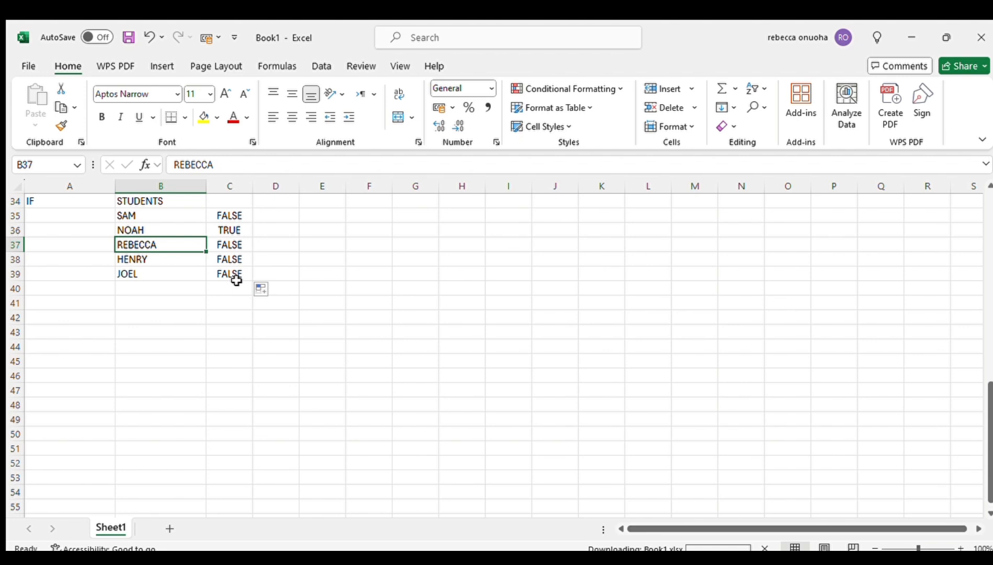
Step: Enter an IF formula in D35 returning "YES!" when B35 equals the first name in B39, otherwise "IS NOT", and fill it down through D39
click(272, 218)
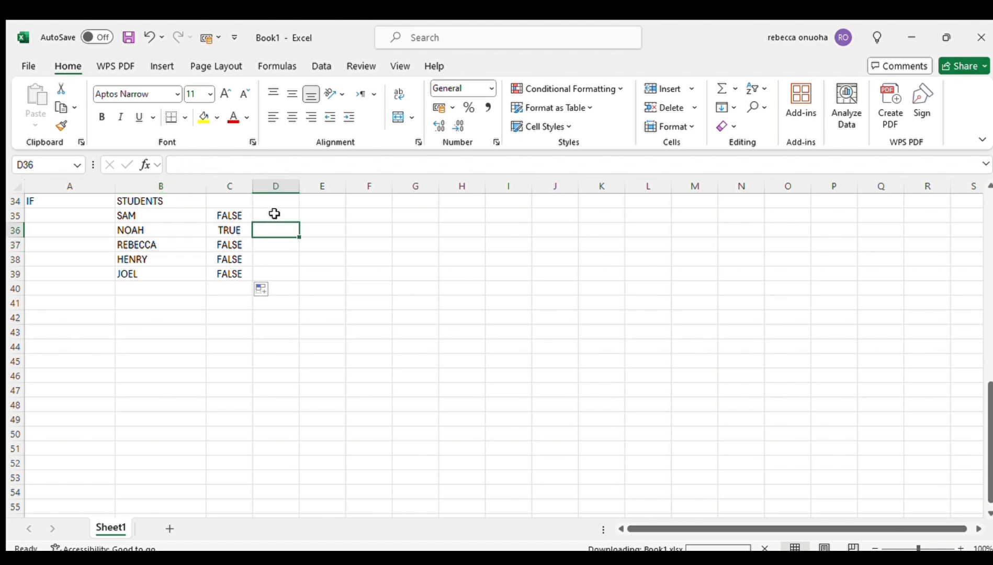
double_click(275, 213)
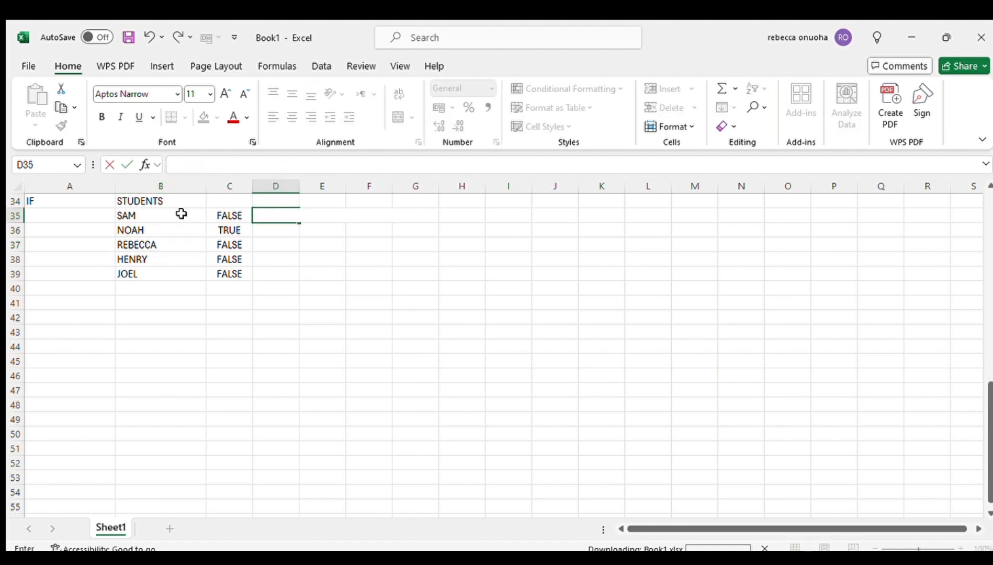
text(=)
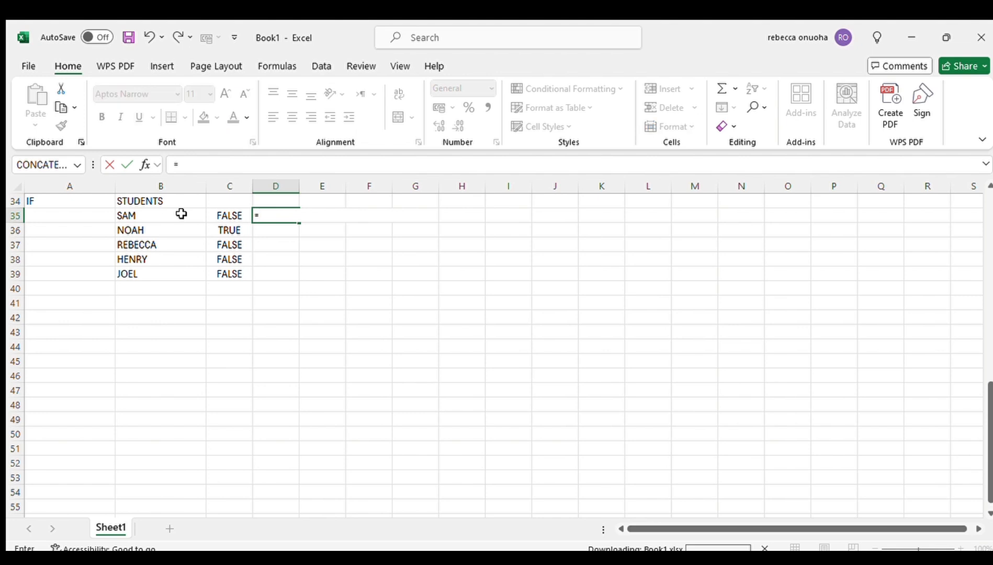
text(if)
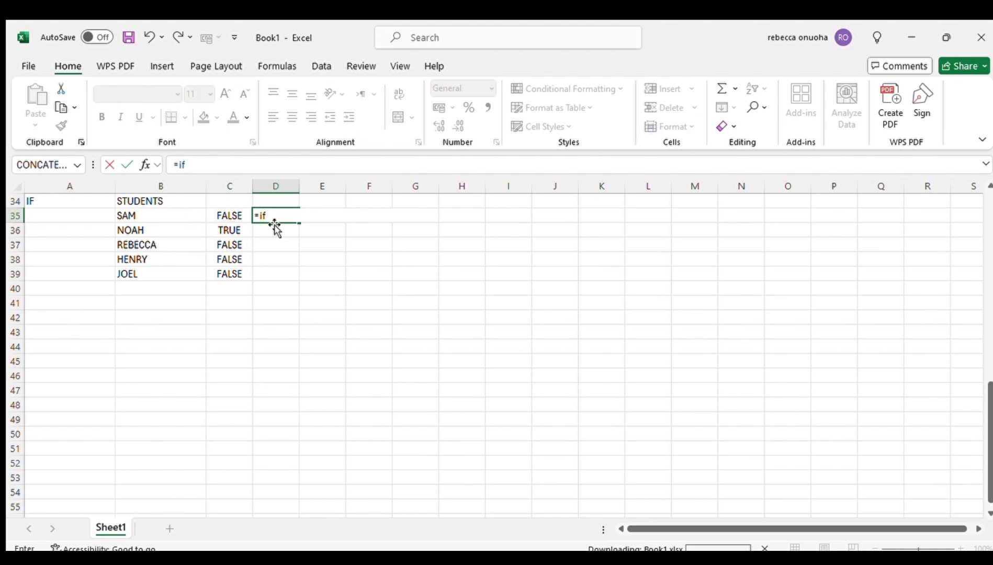
text(()
click(153, 215)
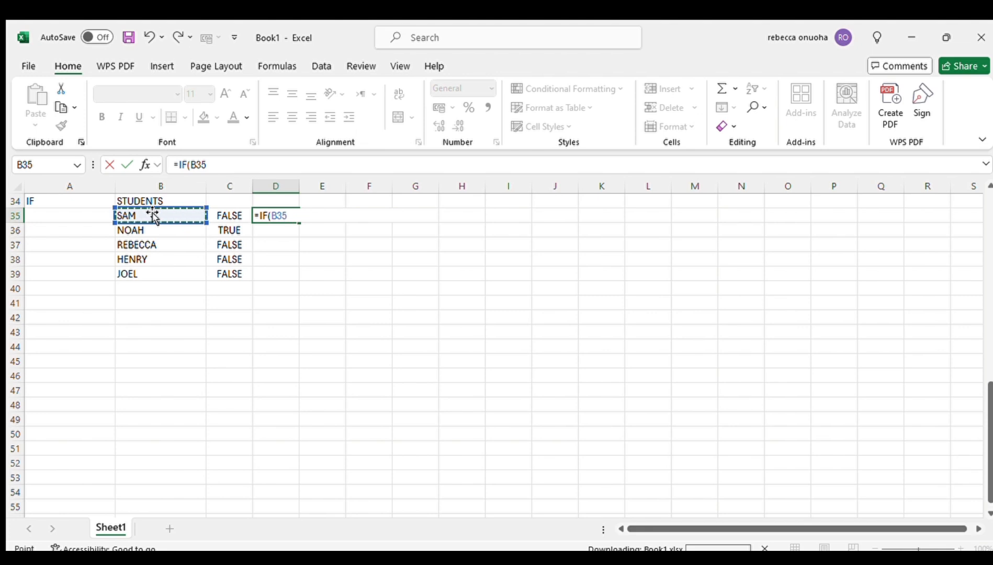
text(="JOEL",)
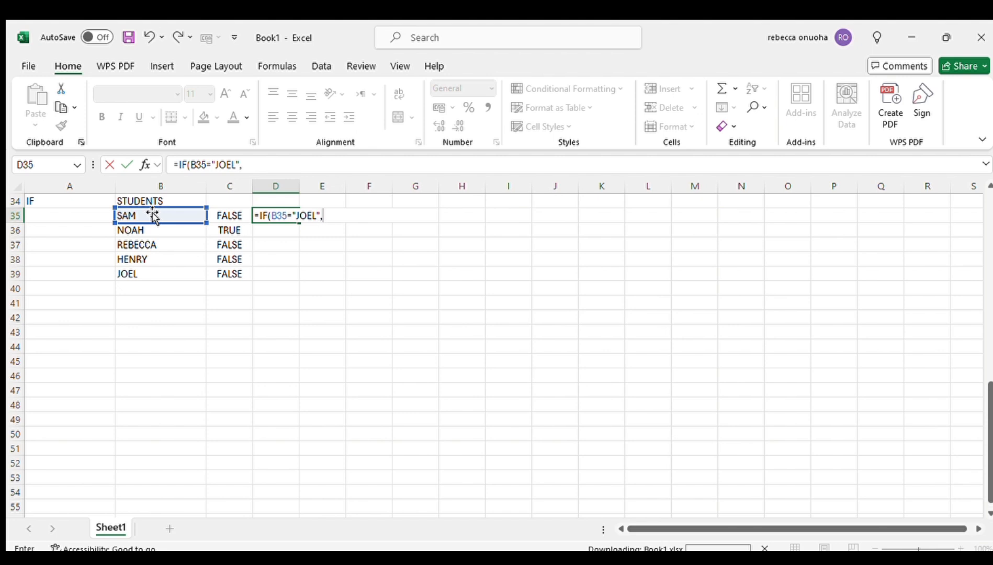
text("YES!","IS NOT)
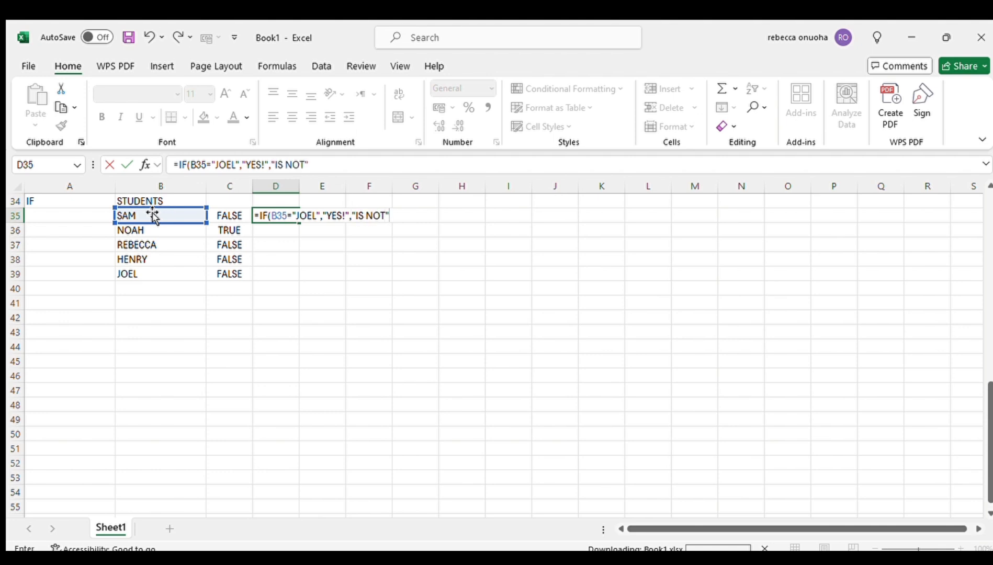
text("))
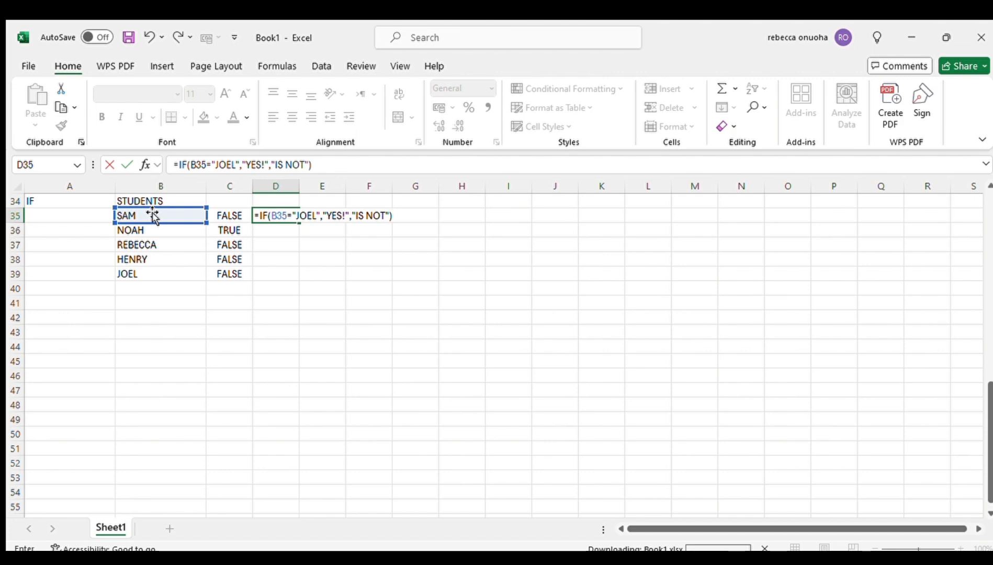
key(Return)
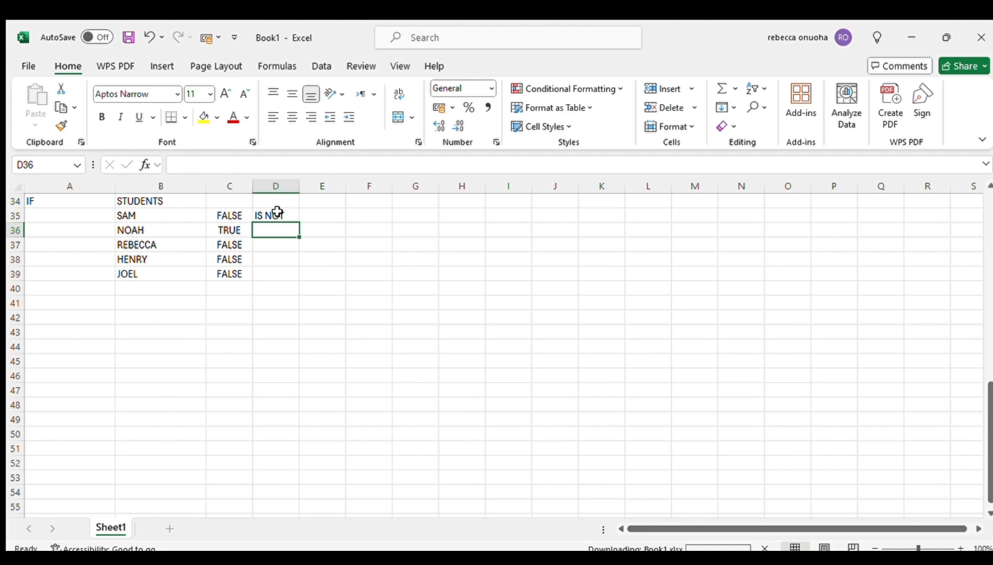
drag(280, 213, 292, 274)
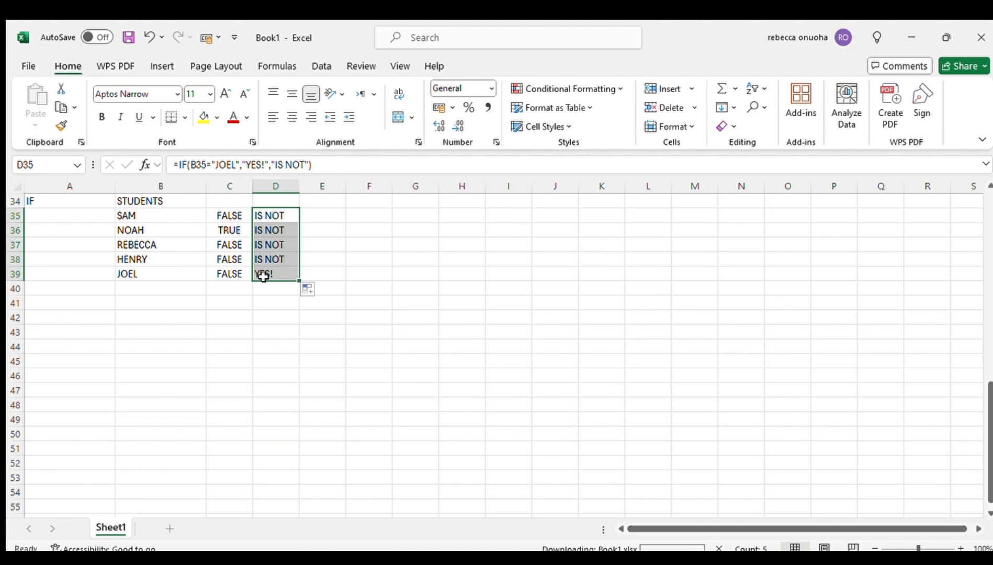
click(276, 273)
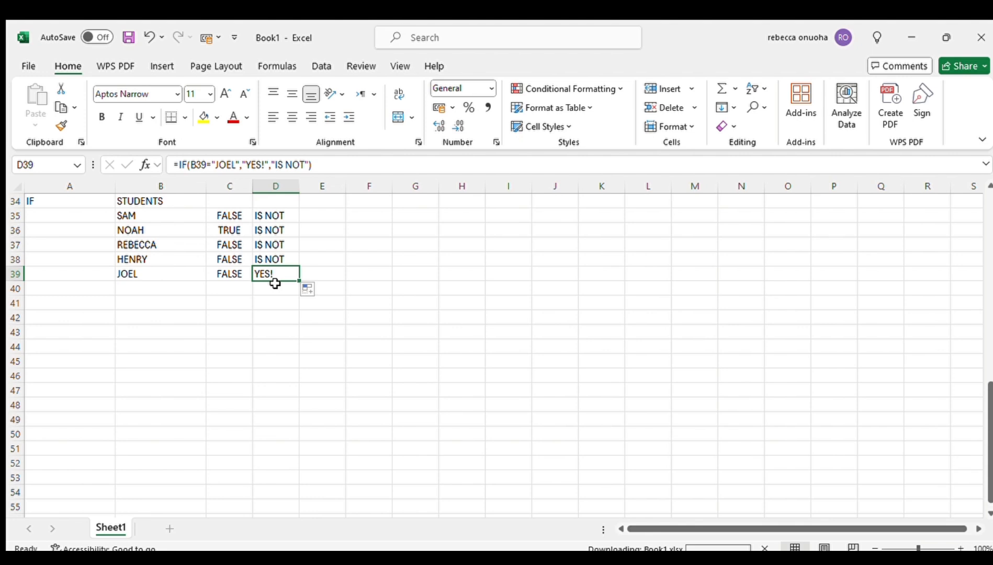
Step: Enter the numbers 15, 25, 50 and 84 in B42:B45 for a numeric IF example
click(168, 317)
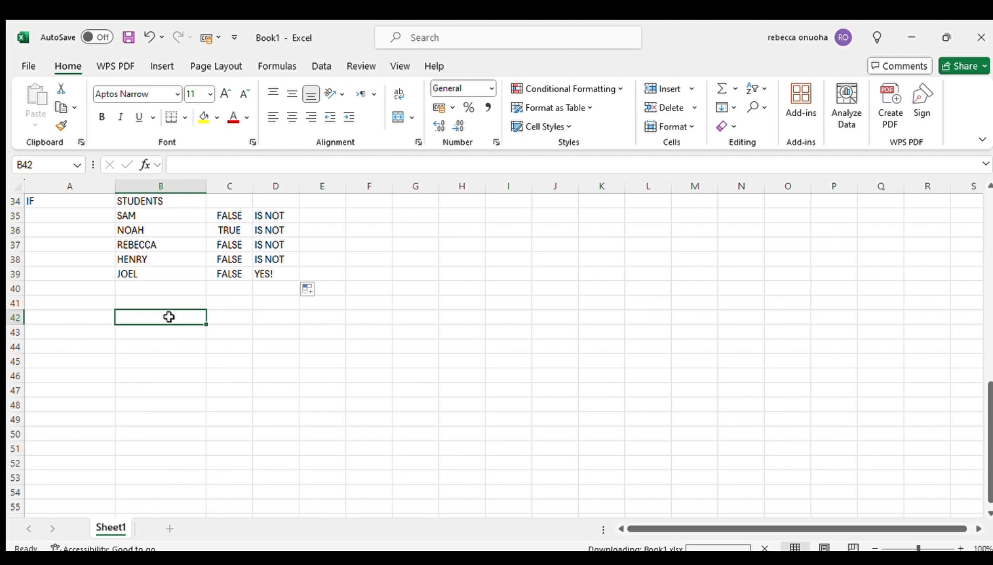
text(15)
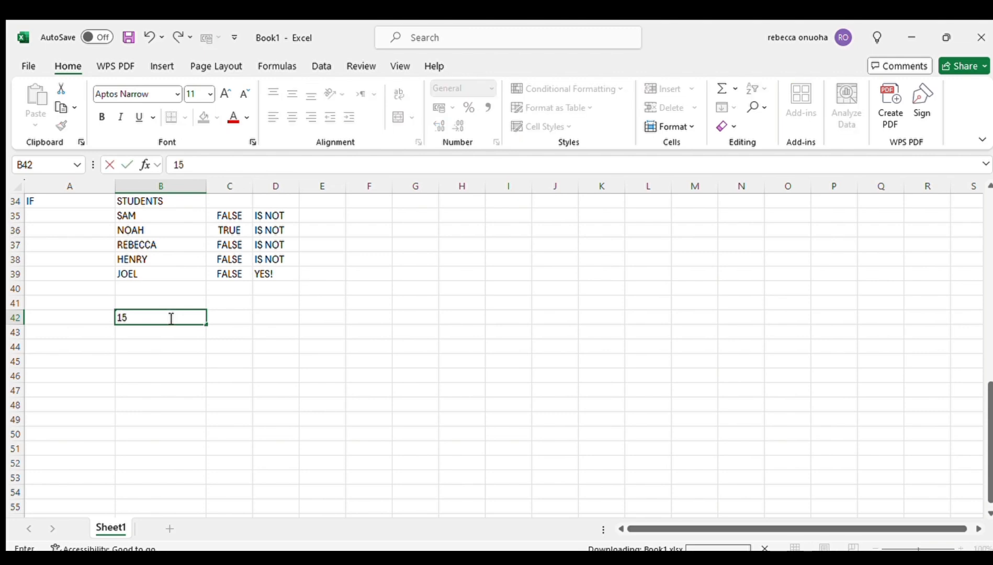
key(Return)
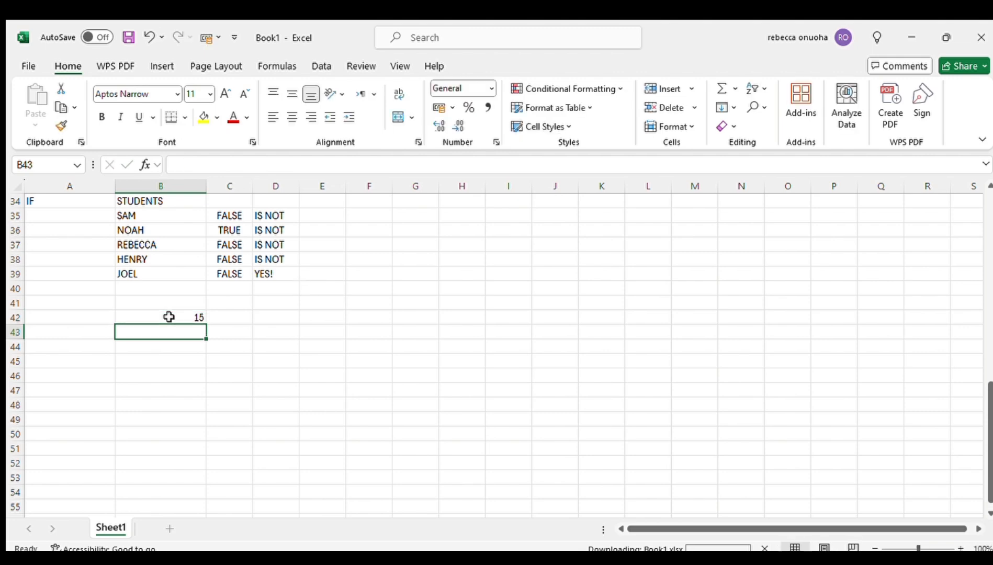
text(25)
key(Return)
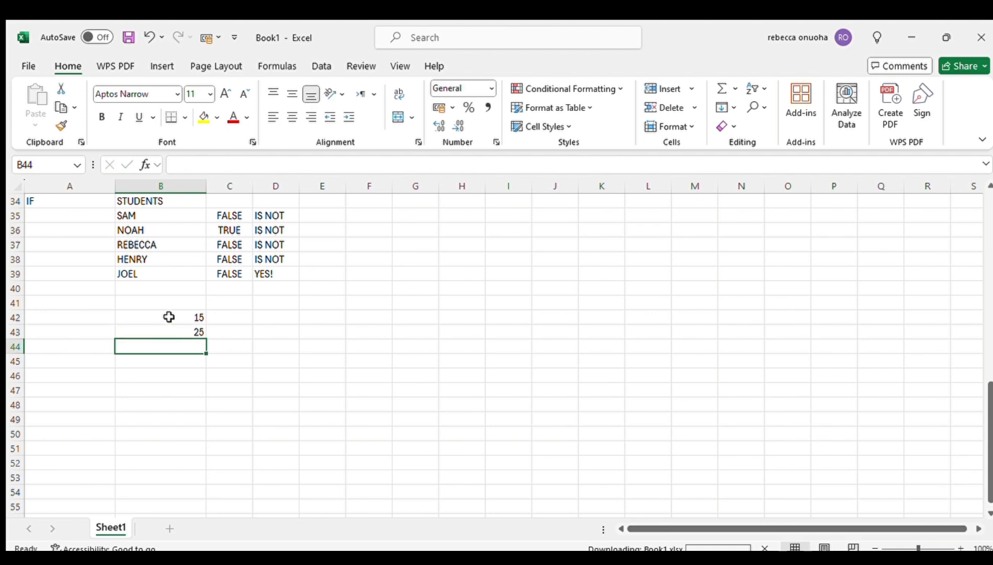
text(50)
key(Return)
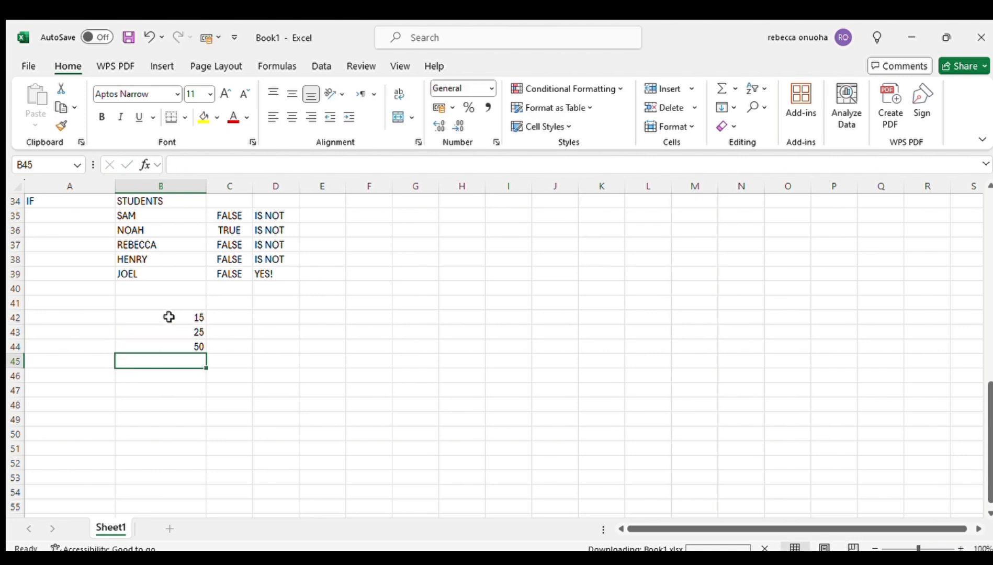
text(84)
key(Return)
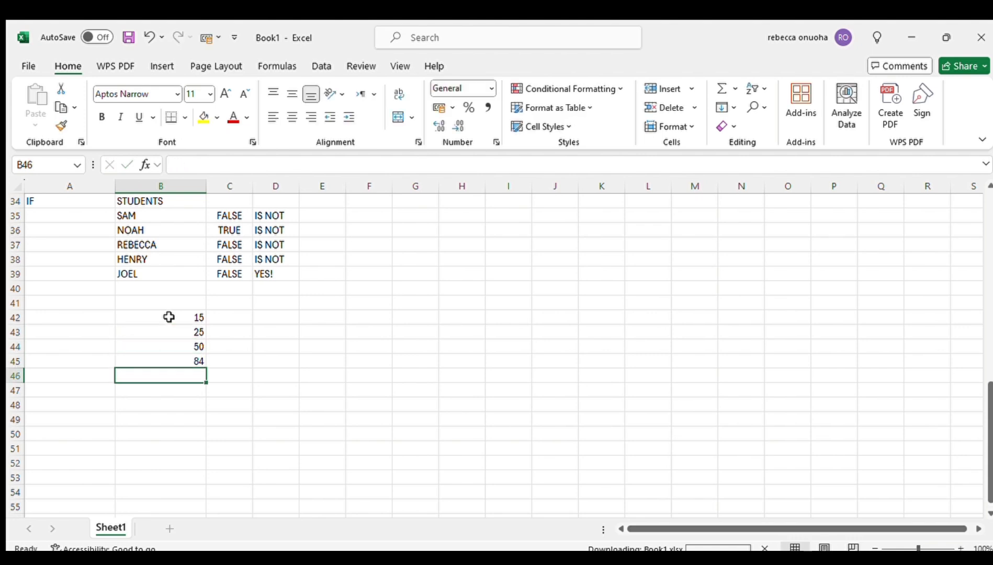
Step: Enter an IF formula in C42 that multiplies B42 by 10 when it is greater than 30 and otherwise returns 0
click(235, 318)
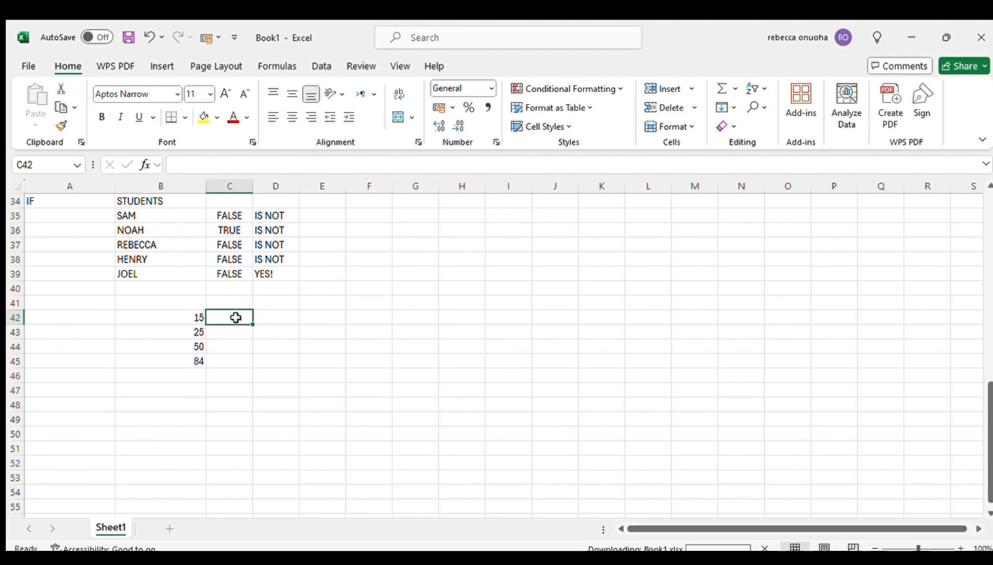
text(=I)
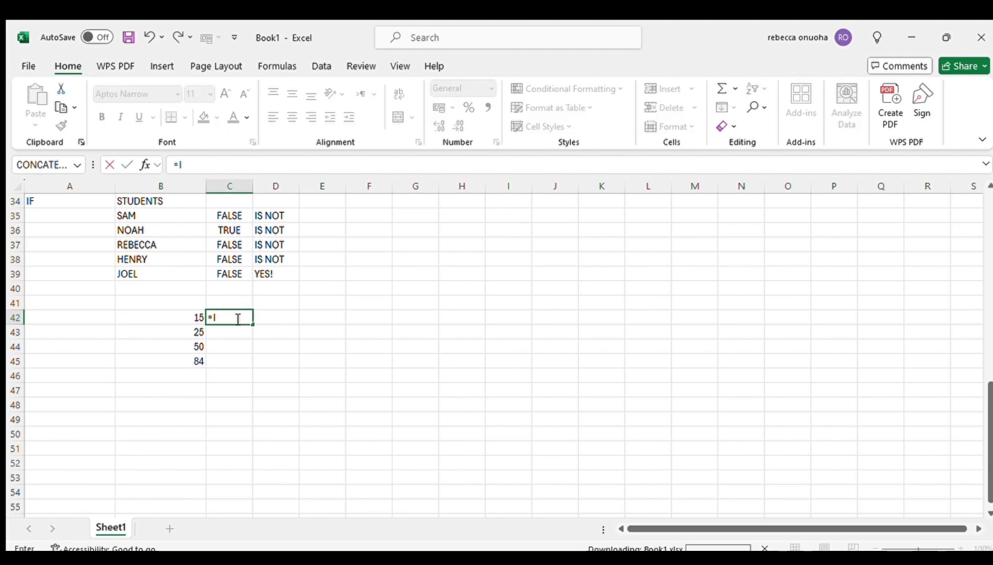
text(F()
click(195, 317)
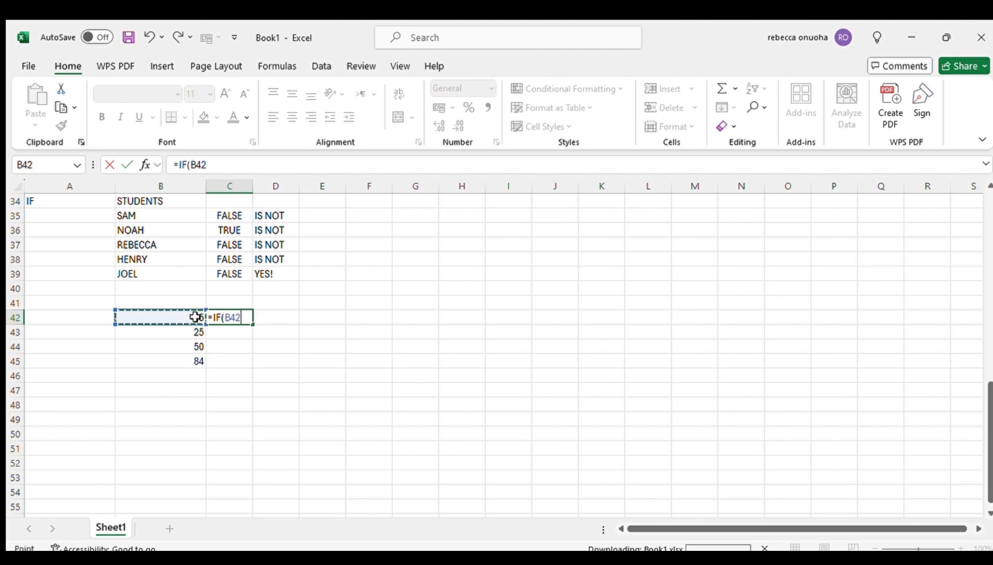
text(>30)
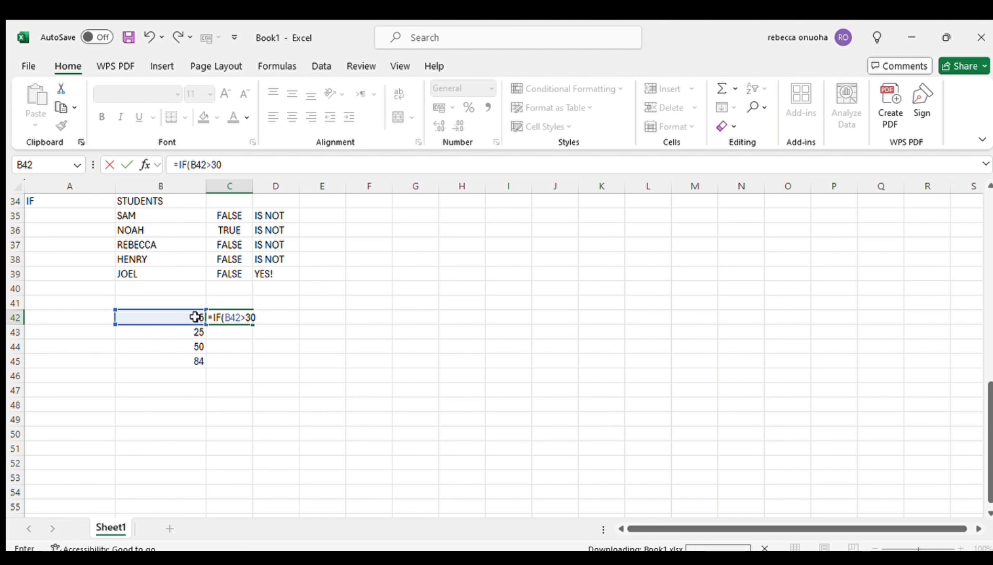
text(,)
click(195, 317)
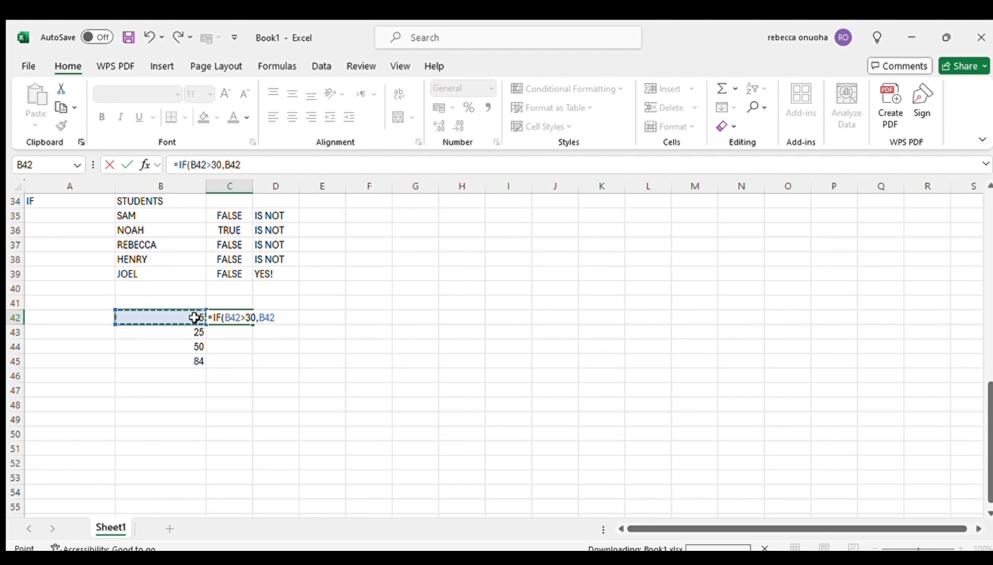
text(*10,)
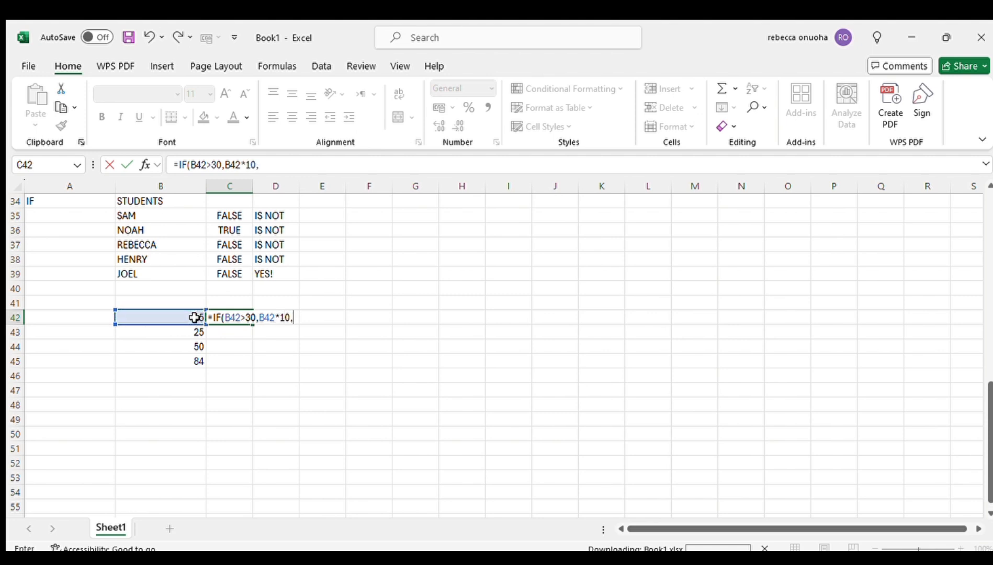
text(0)
key(Return)
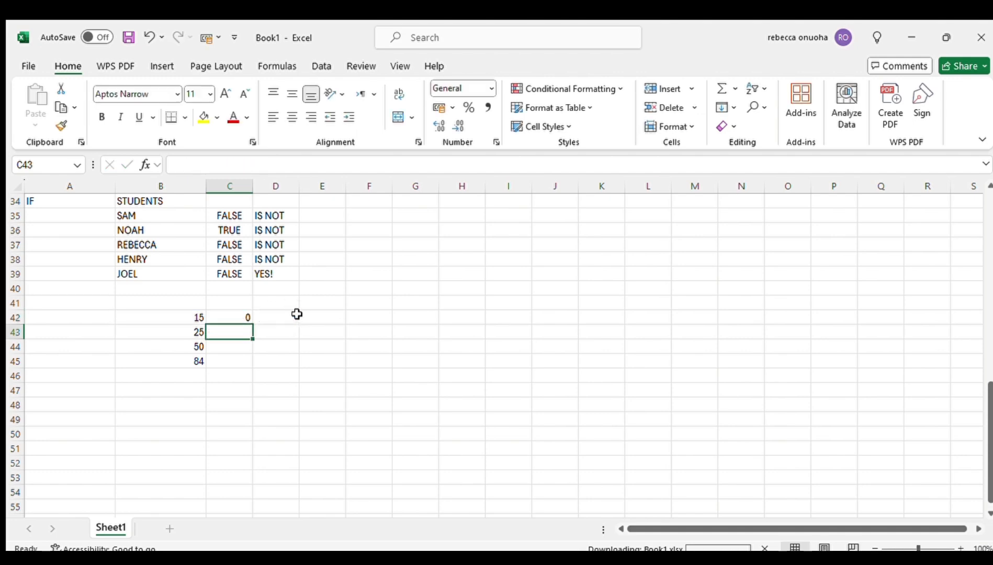
Step: Review the IF formula in C42 and fill it down through C45
double_click(246, 318)
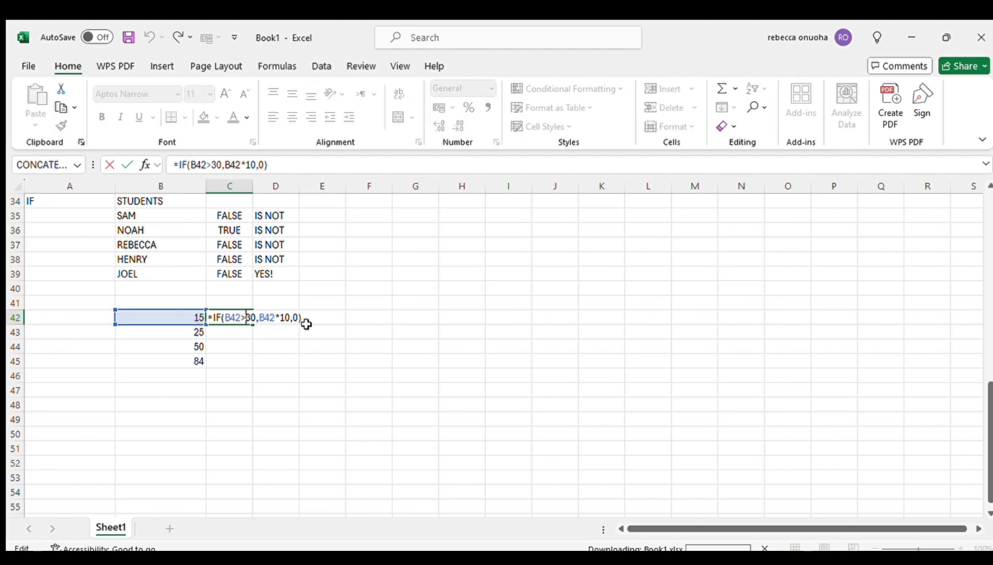
key(Return)
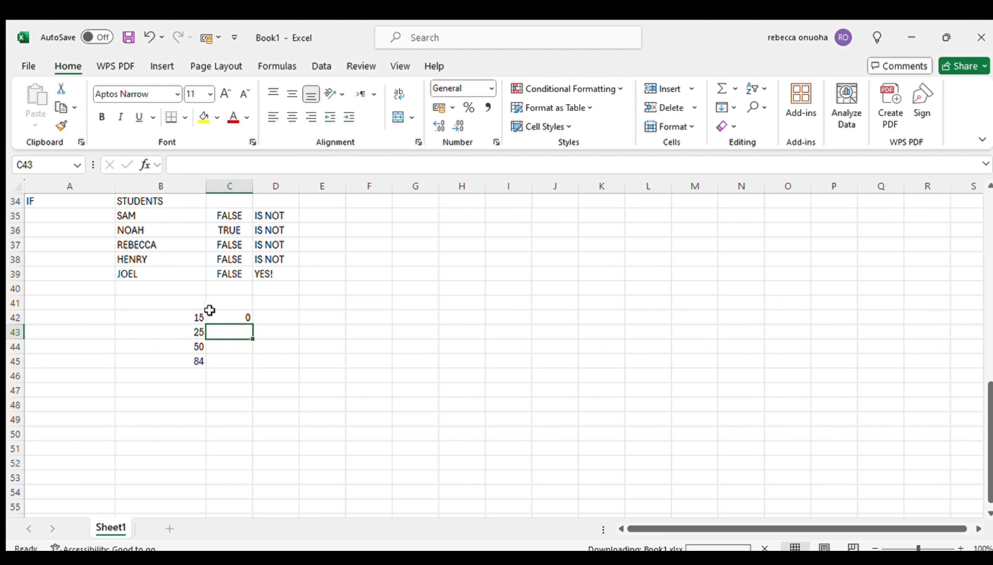
click(239, 313)
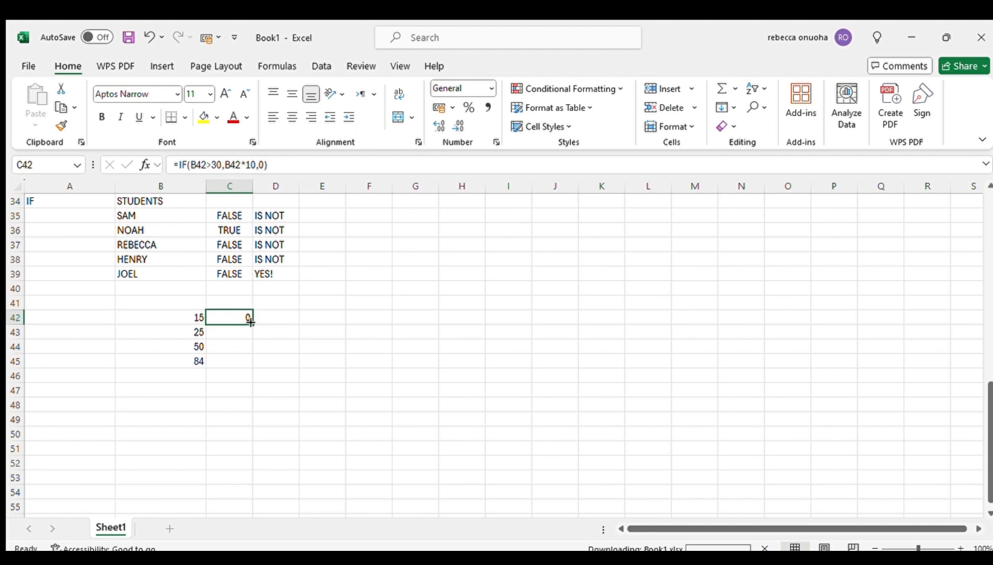
drag(251, 321, 251, 367)
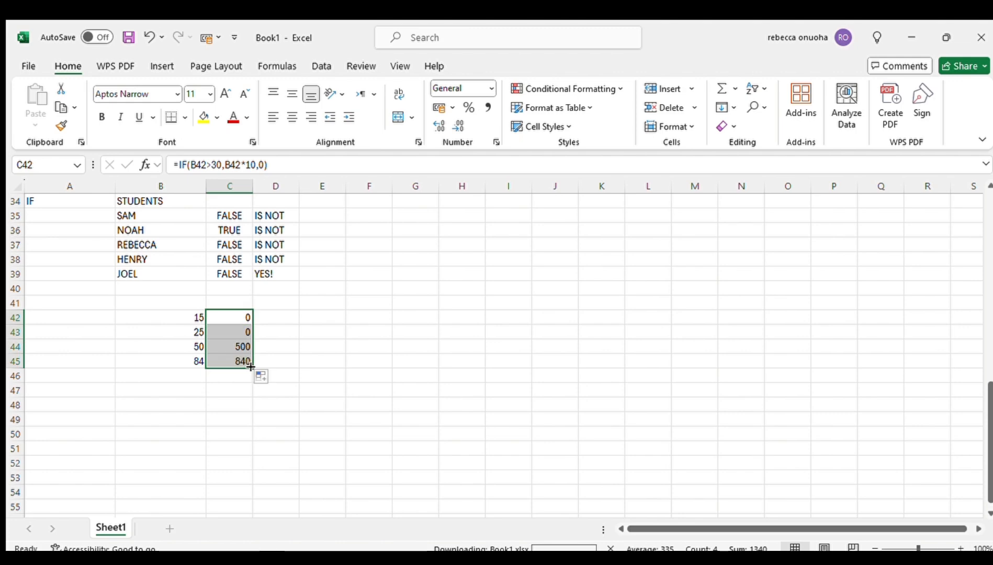
Step: Inspect the filled IF formulas in C44 and C45 against the numbers in column B
click(215, 348)
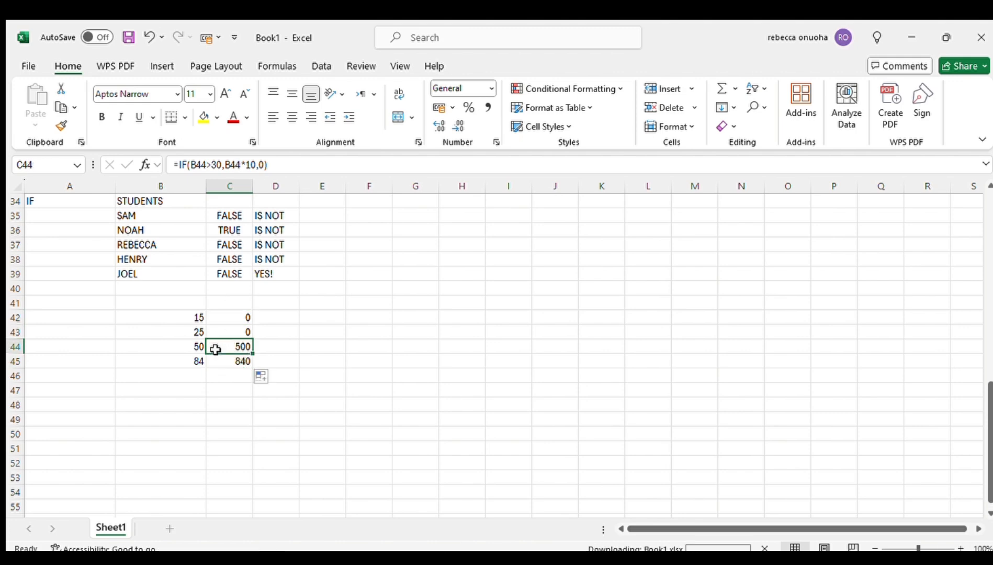
double_click(215, 349)
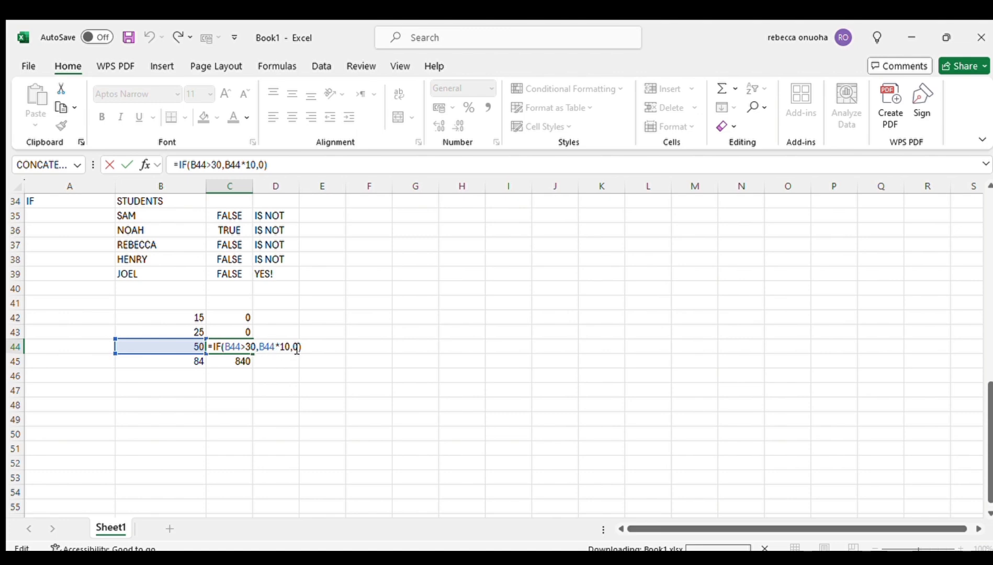
key(Return)
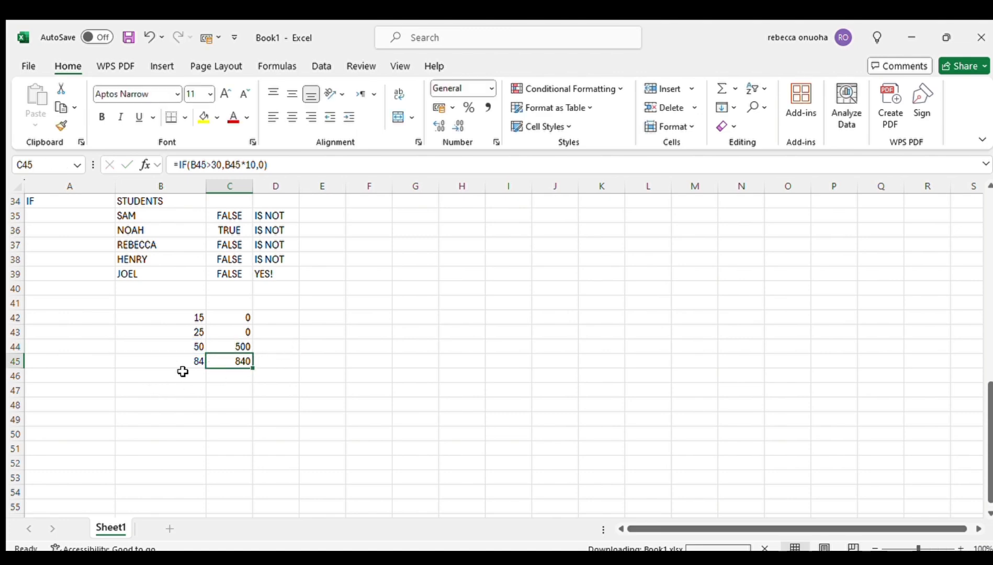
double_click(245, 362)
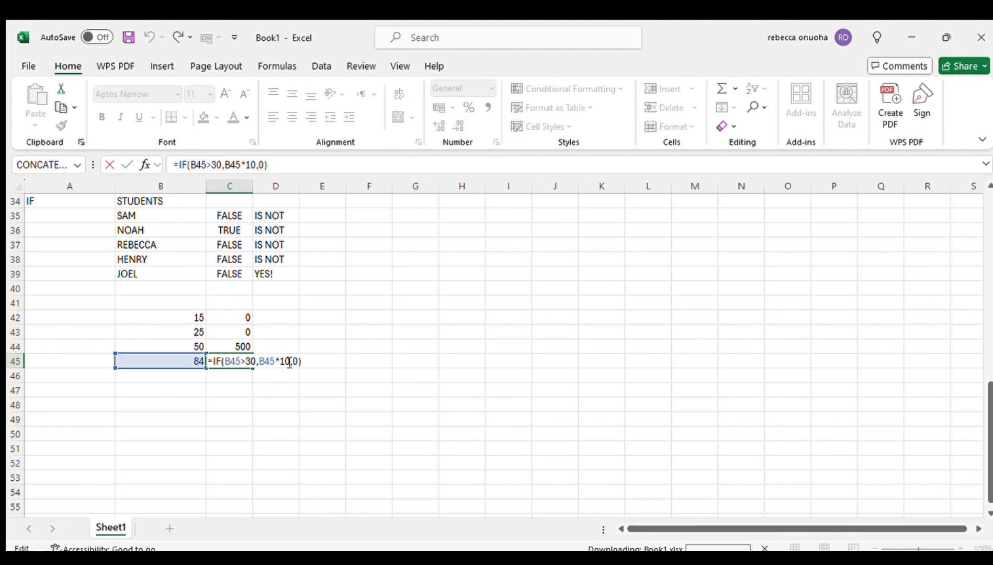
key(Return)
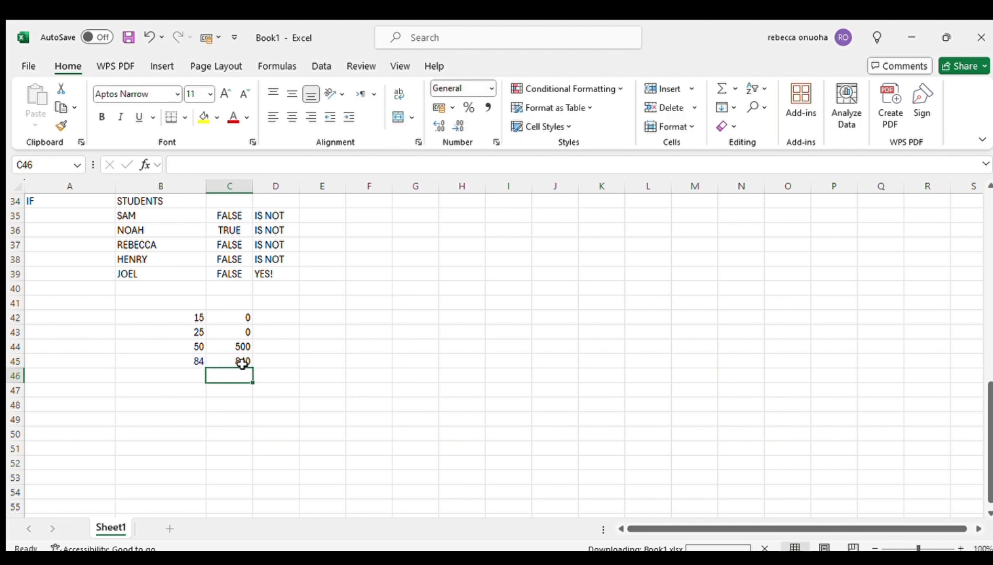
Step: Enter an IF formula in D42 that returns B42-10 when B42 is less than 45 and otherwise B42/10
click(287, 315)
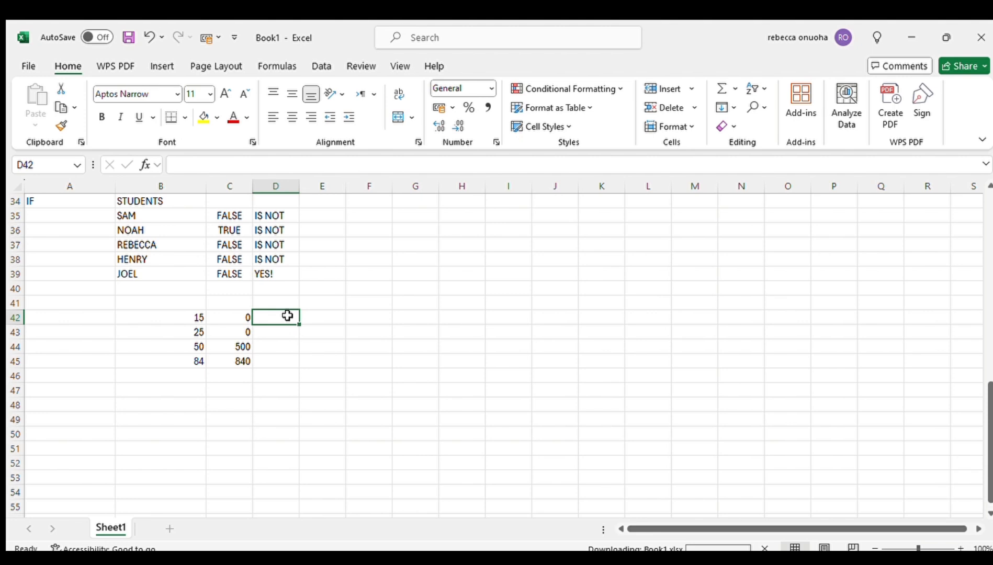
text(=IF)
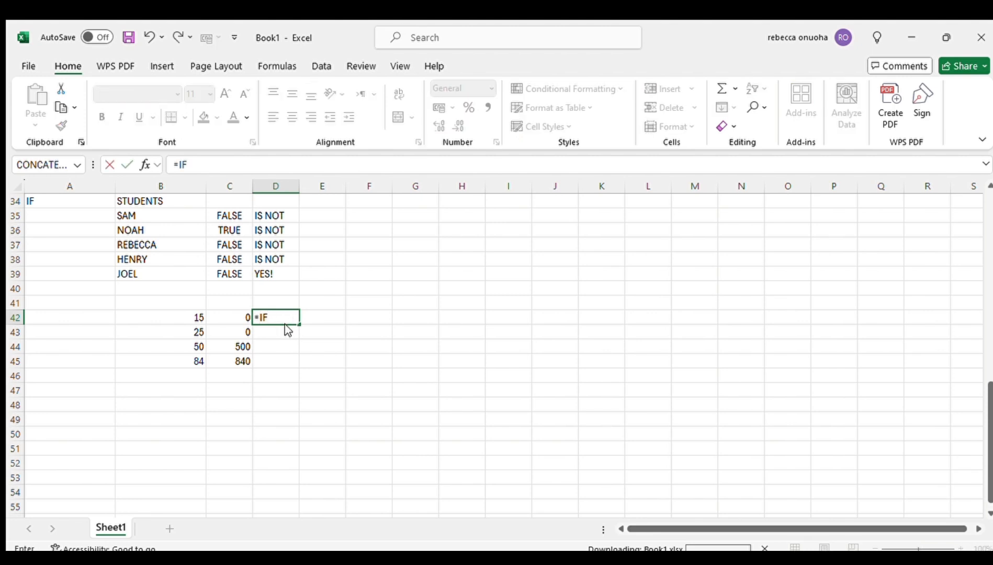
text(()
click(196, 319)
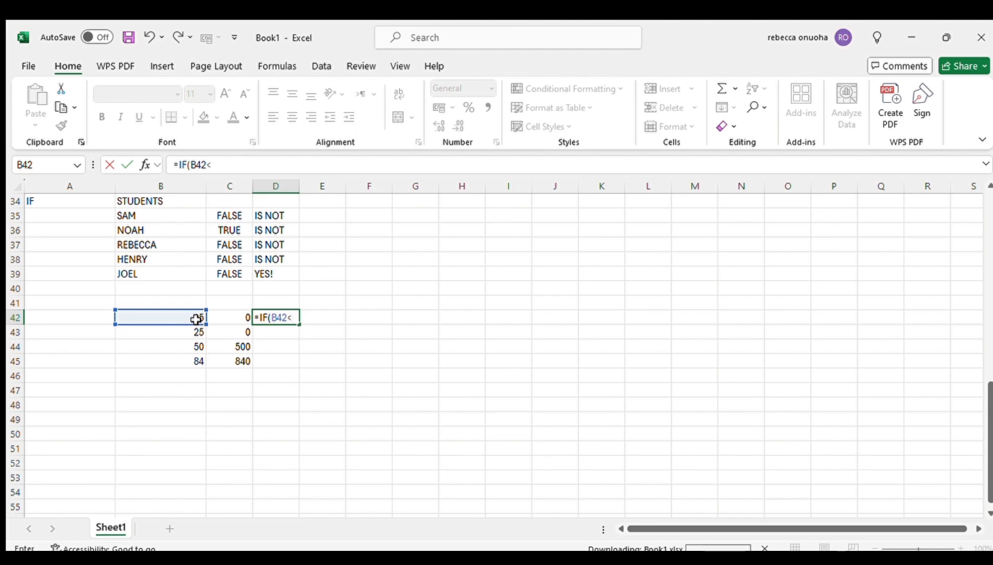
text(45,)
click(196, 319)
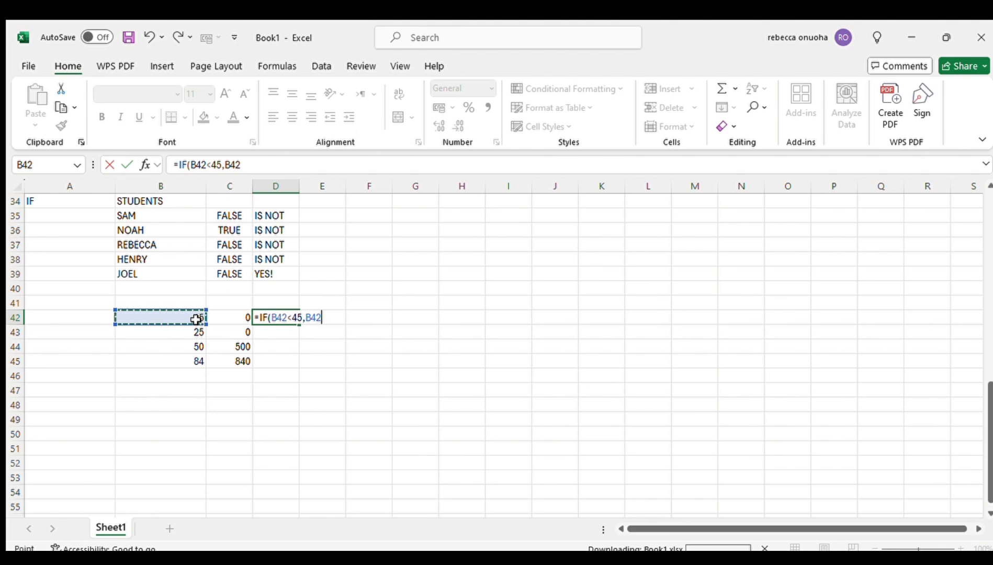
text(-10)
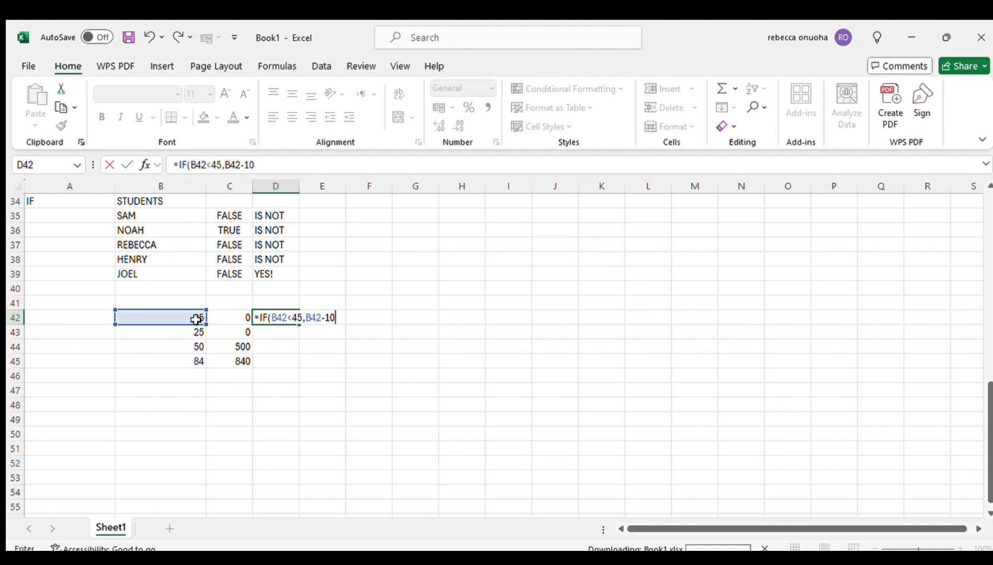
text(,)
click(195, 319)
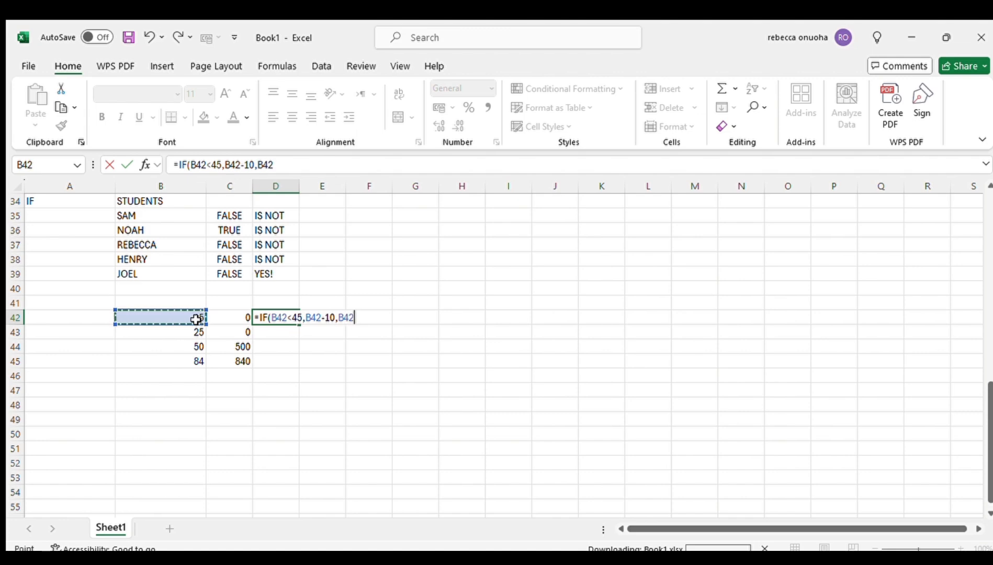
text(/1)
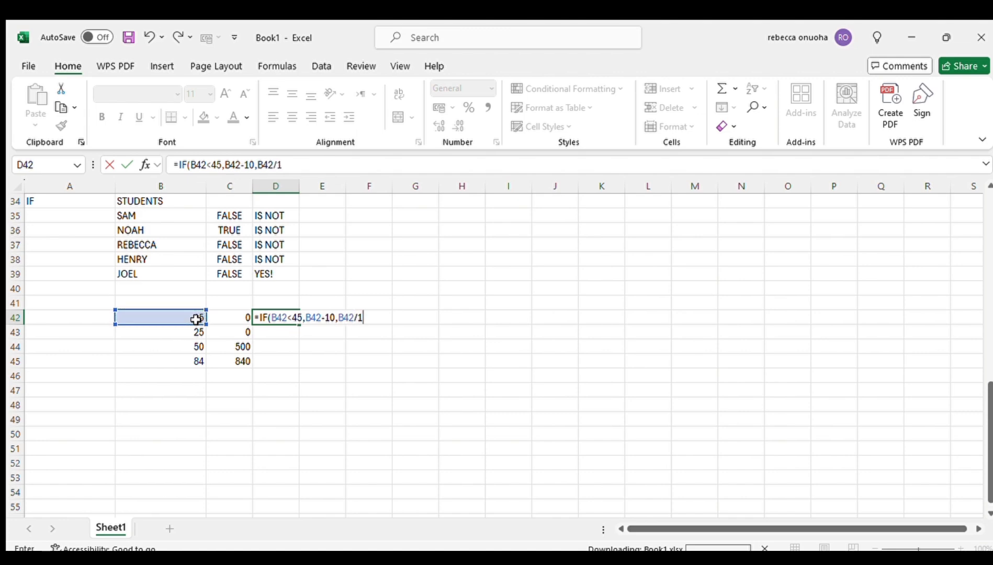
text(0))
key(Return)
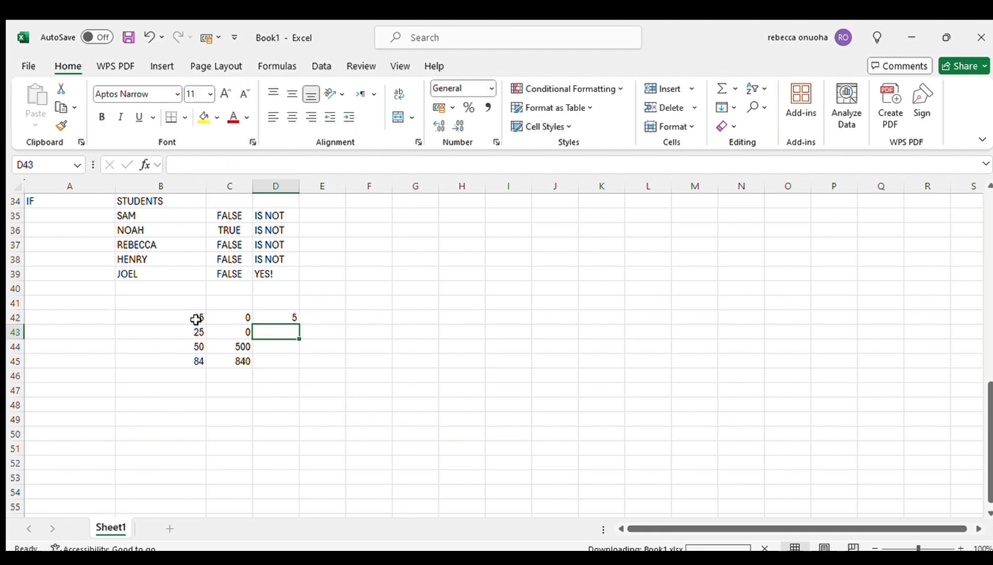
Step: Review the IF formula in D42 and fill it down through D45
double_click(291, 318)
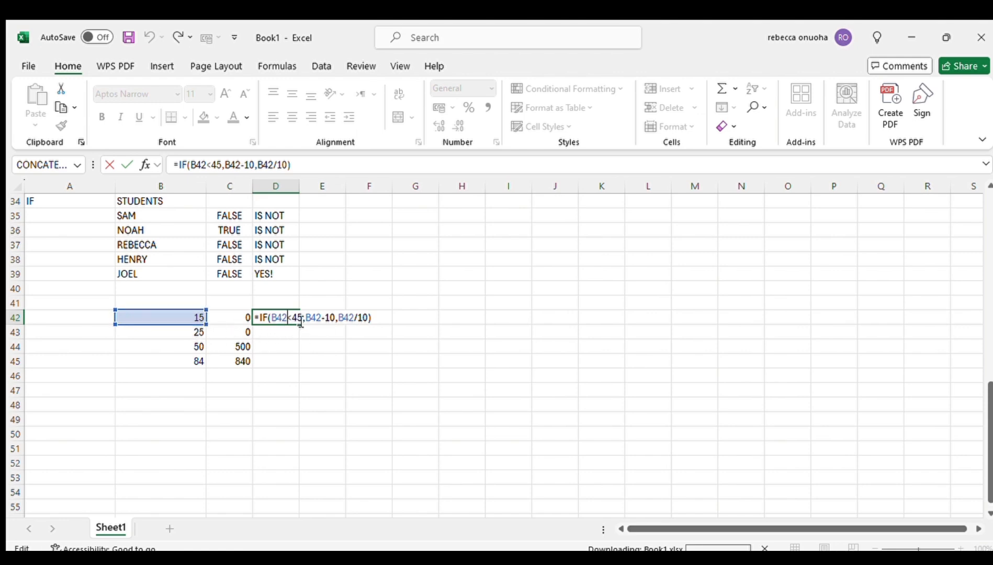
key(Return)
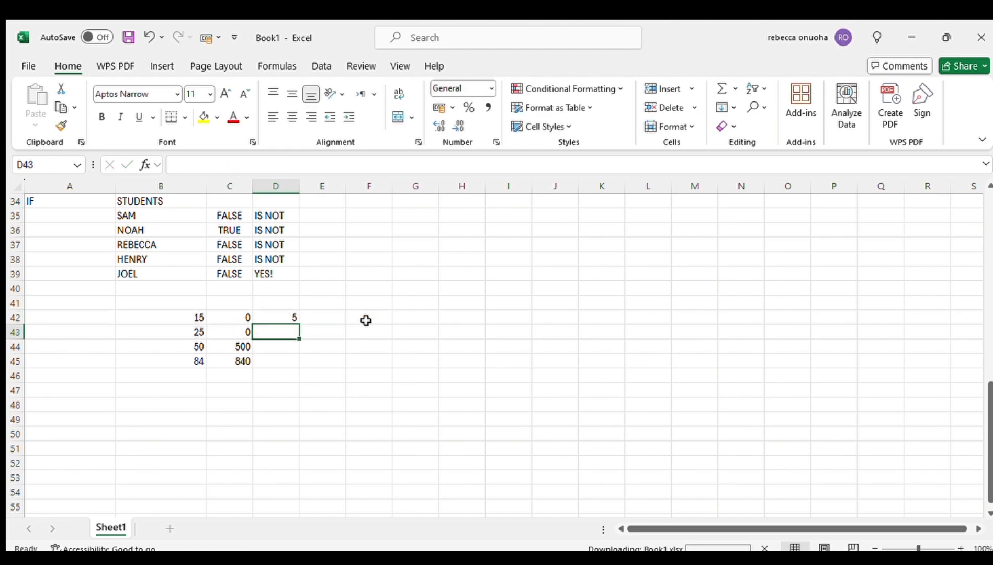
click(290, 319)
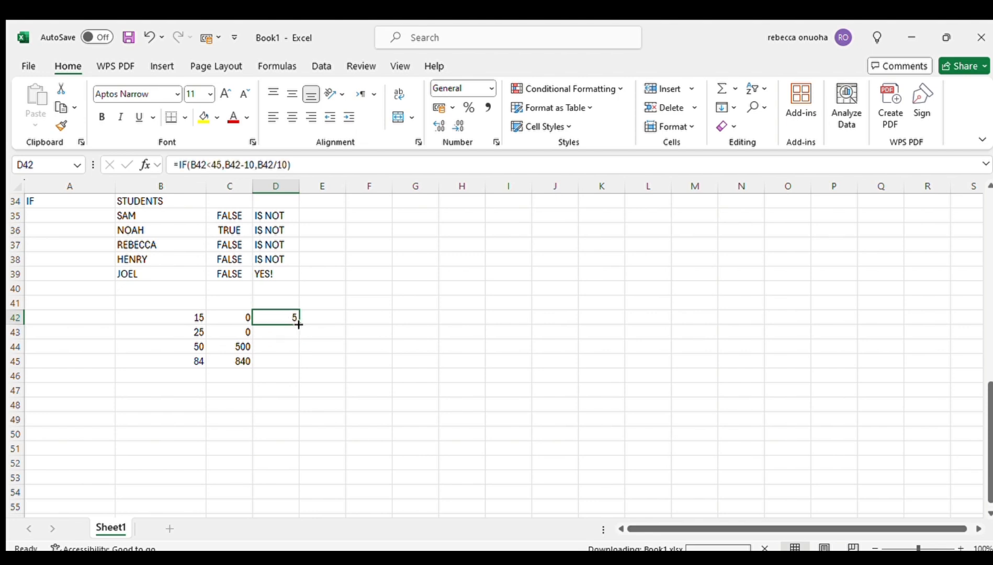
drag(299, 324, 296, 365)
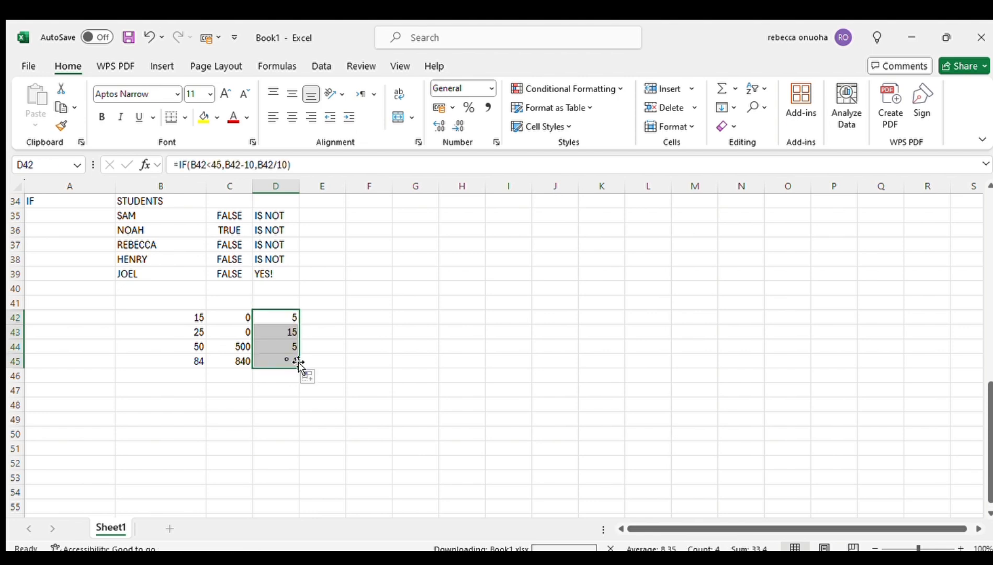
Step: Inspect the filled IF formulas in D43 and D44 against the numbers in column B
double_click(293, 332)
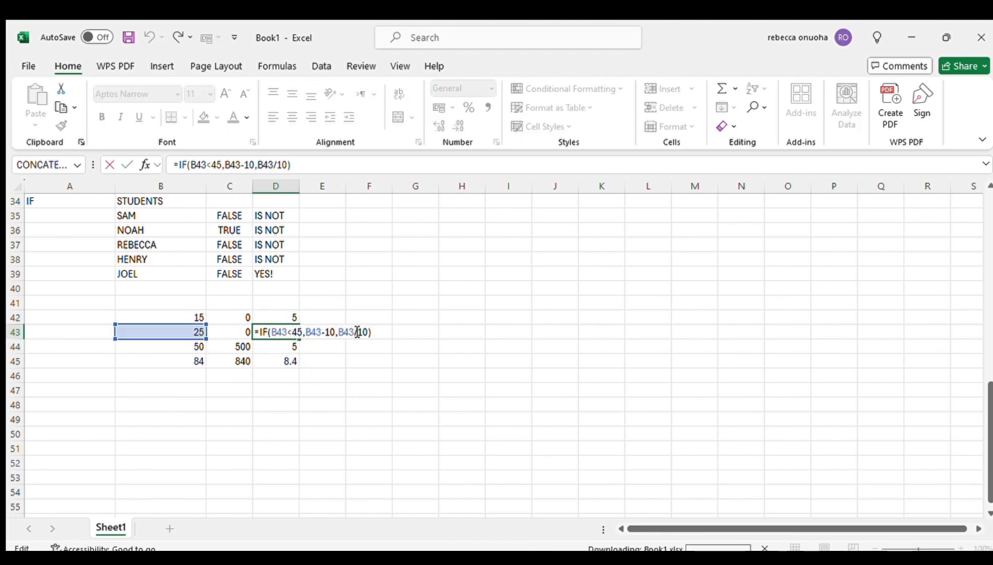
key(Return)
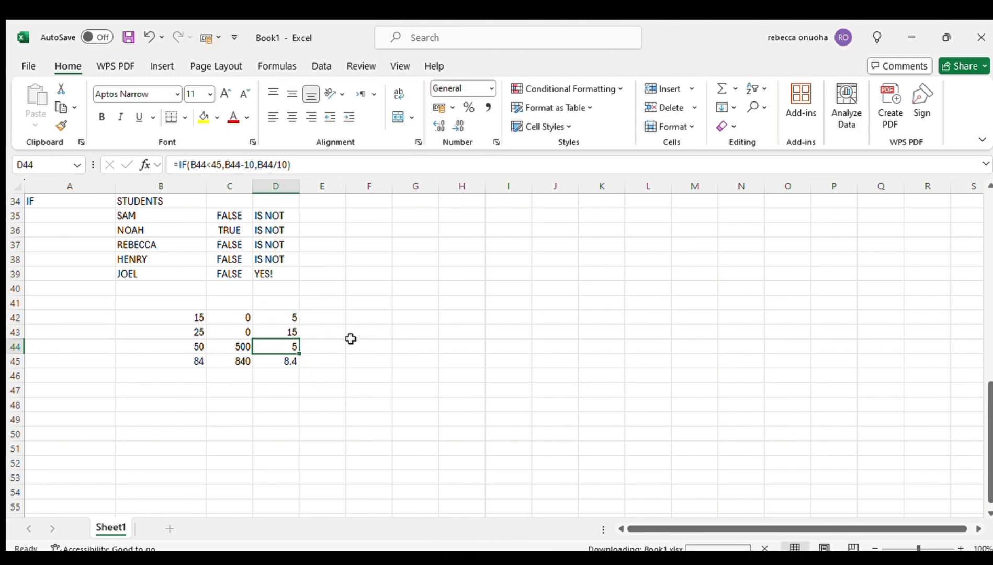
double_click(268, 347)
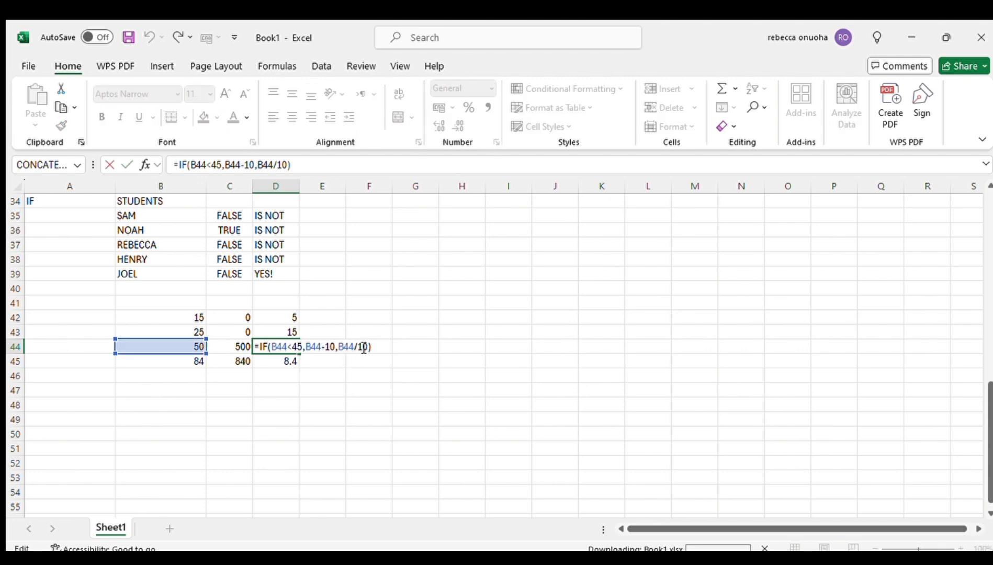
key(Return)
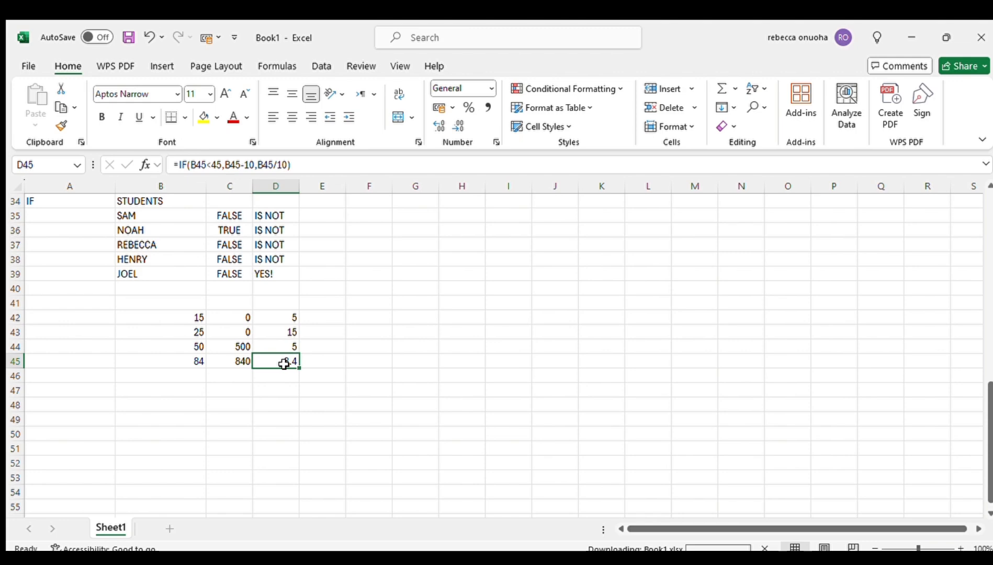
click(194, 400)
text(YES)
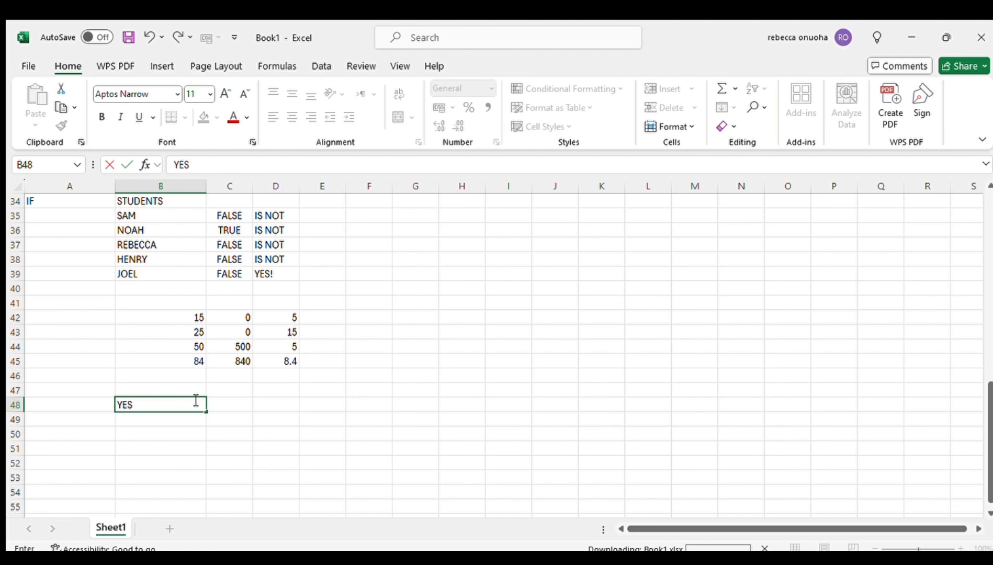
click(232, 412)
text(=IF)
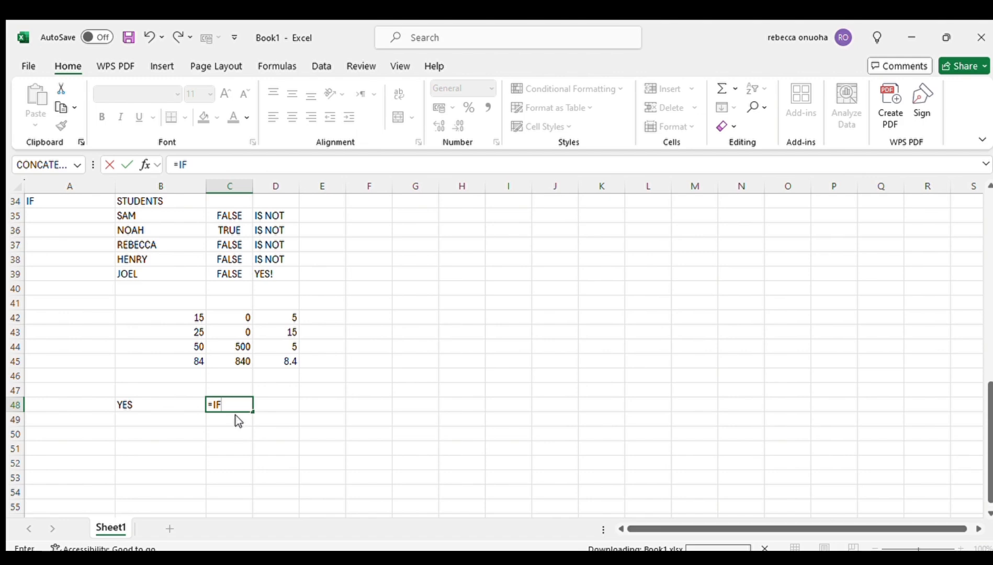
text(()
click(193, 314)
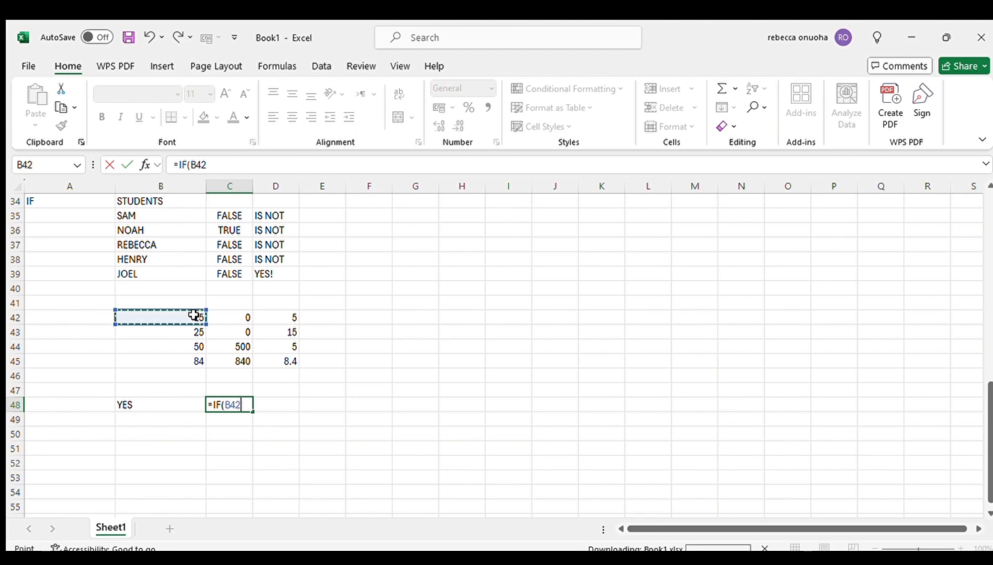
text(=)
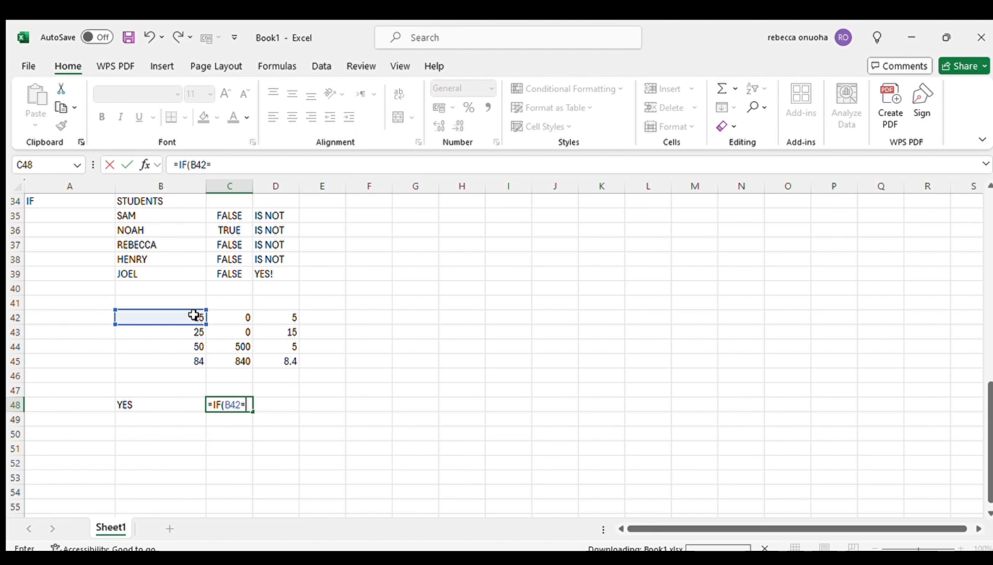
key(BackSpace)
key(BackSpace)
key(BackSpace)
key(BackSpace)
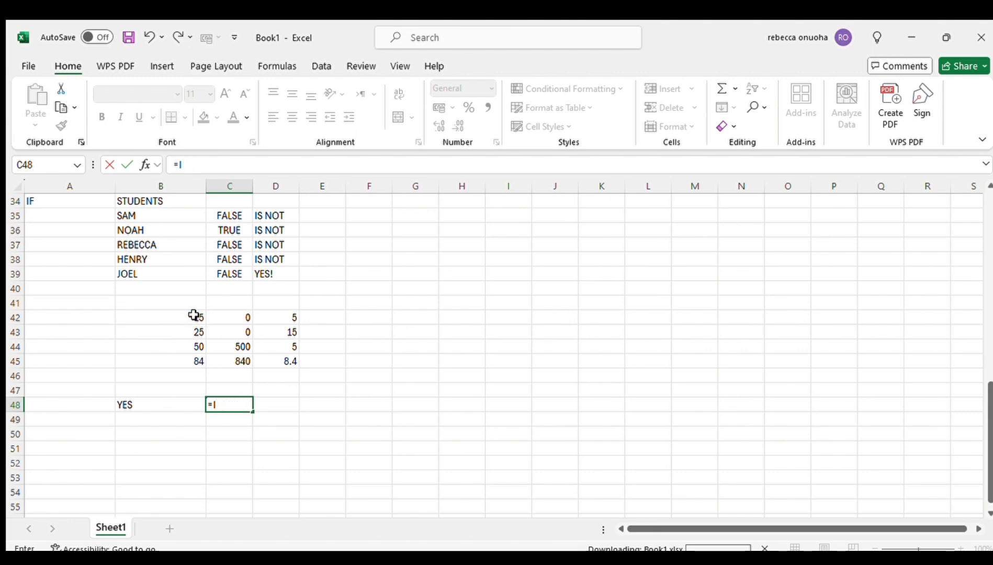
key(BackSpace)
key(BackSpace)
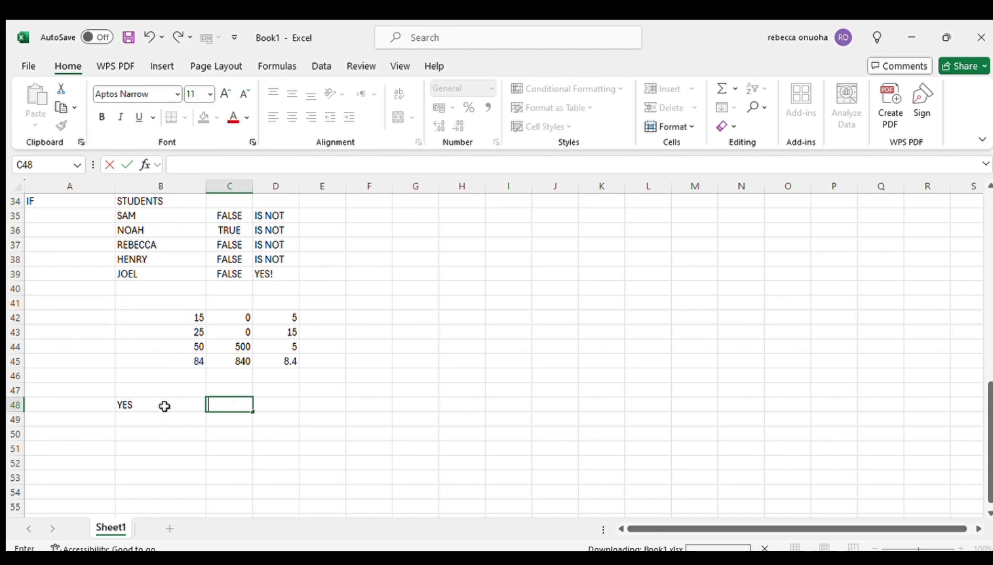
Step: Enter YES in cell B48 as the text value for an IF test
click(165, 406)
key(BackSpace)
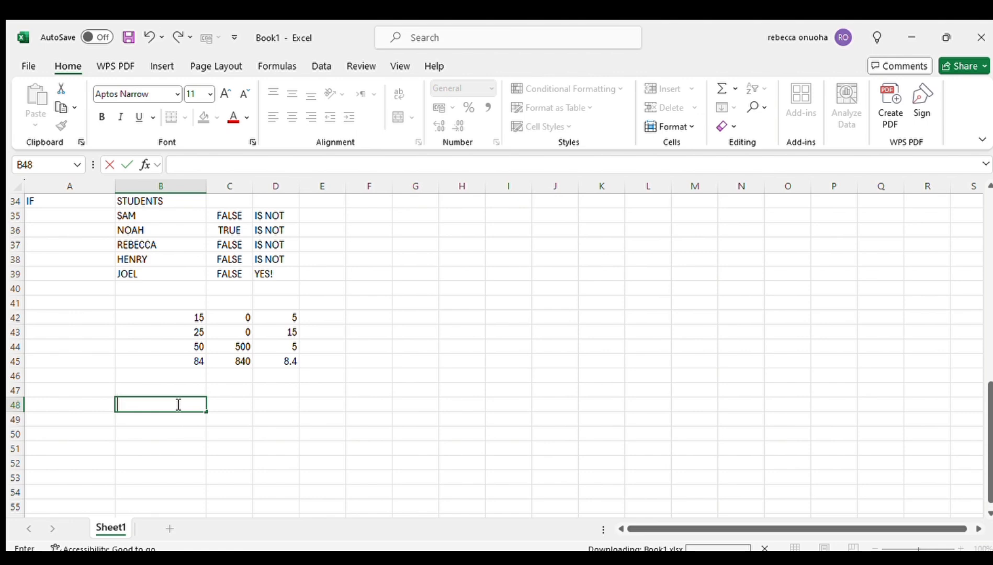
text(ES)
key(Return)
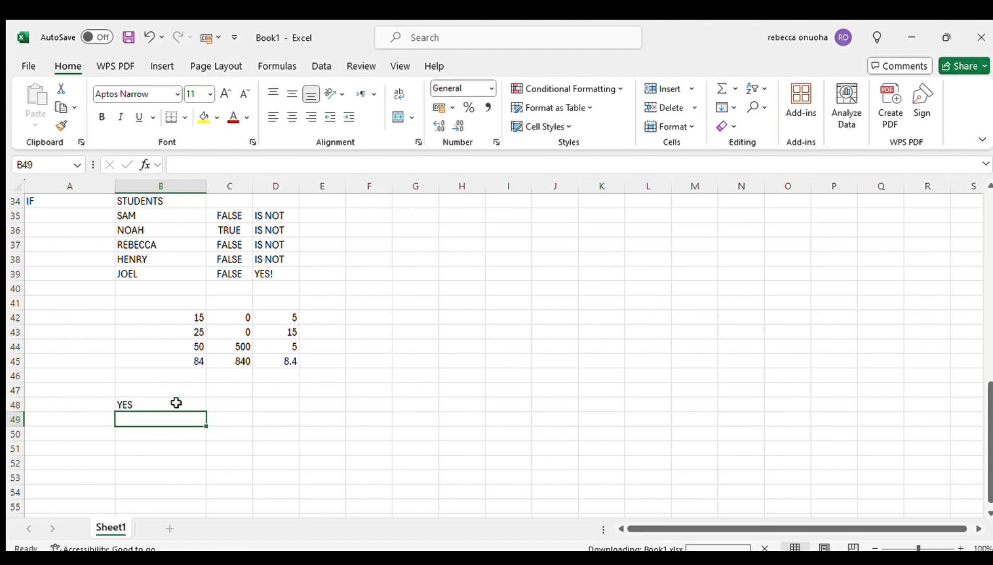
Step: Enter an IF formula in C48 that returns the average of B42:B45 when B48 is "YES" and otherwise the maximum of B42:B45
click(225, 403)
text(=IF)
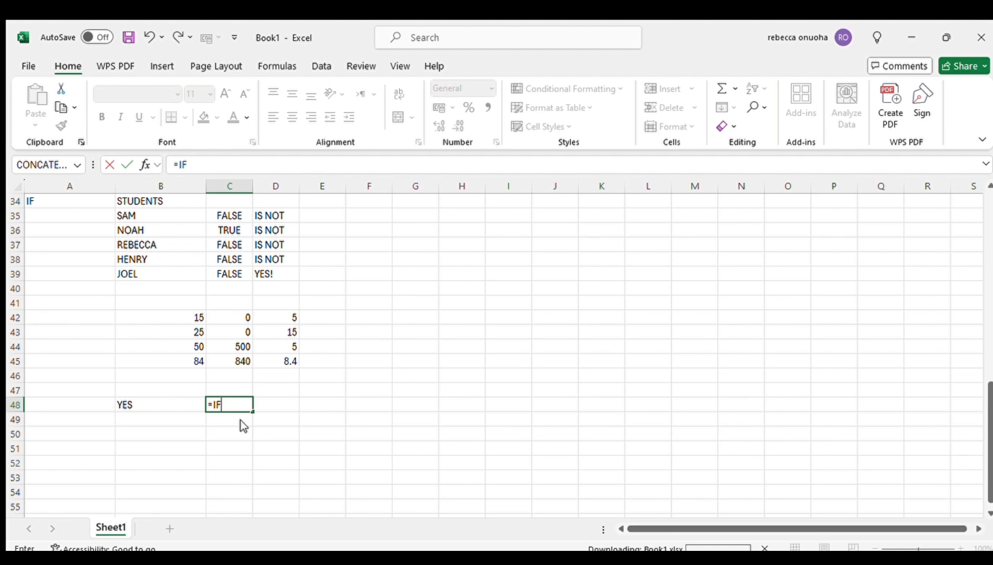
text(()
click(155, 410)
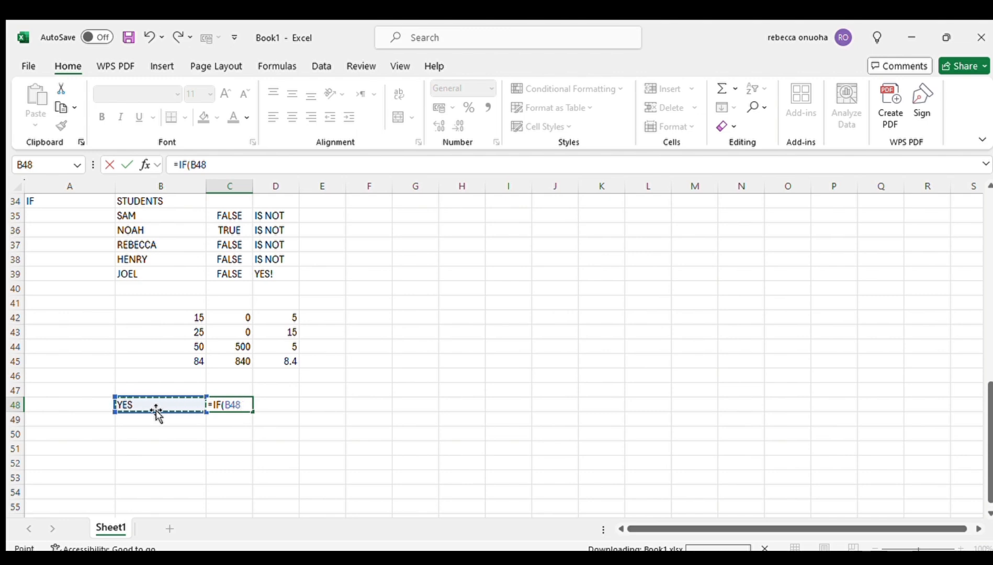
text(="YES",)
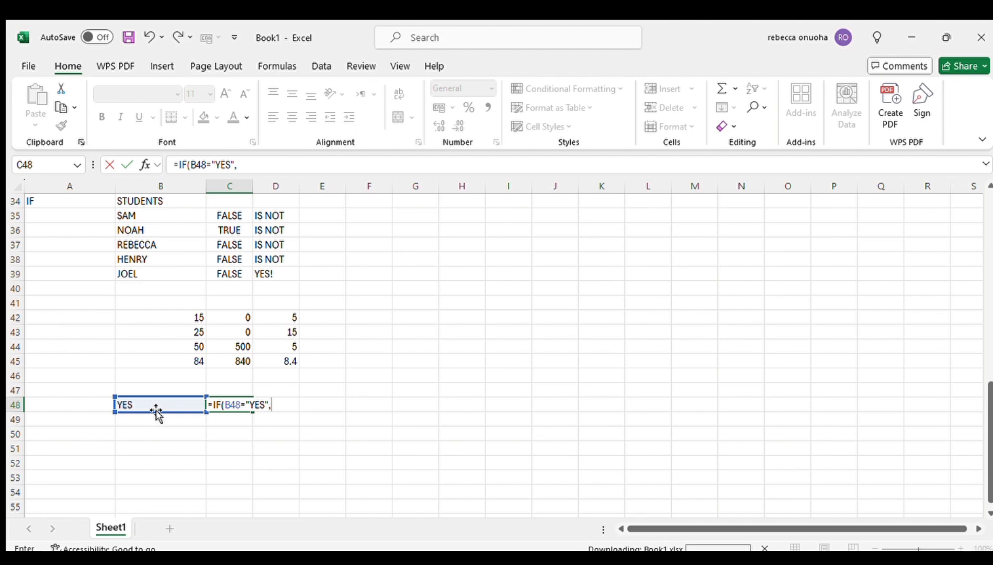
text(AV)
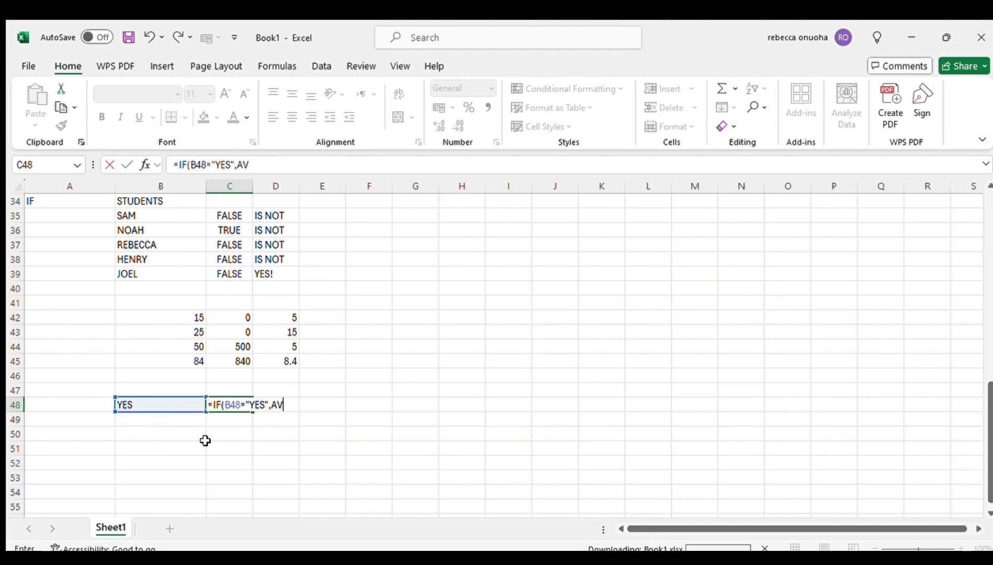
key(Tab)
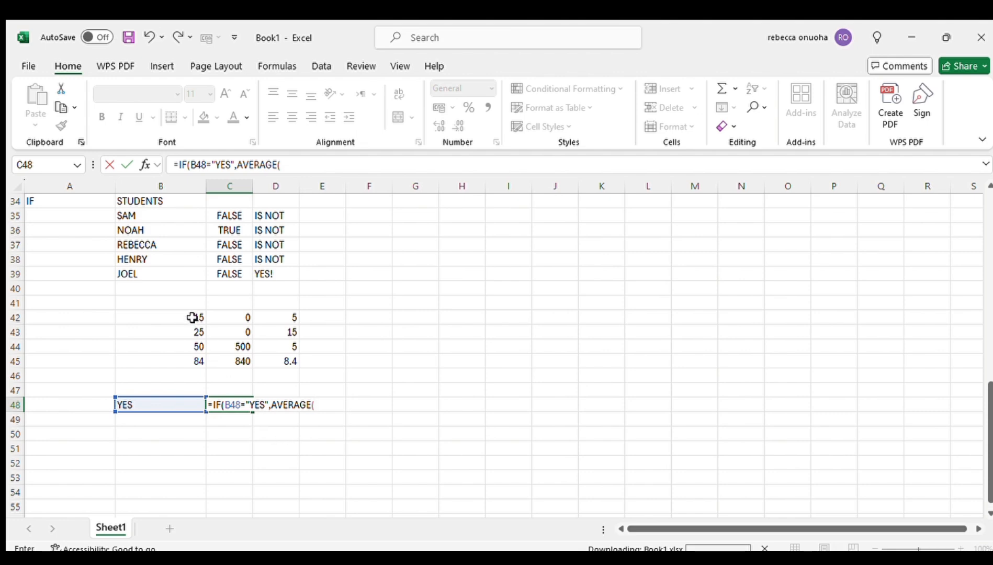
drag(195, 319, 193, 359)
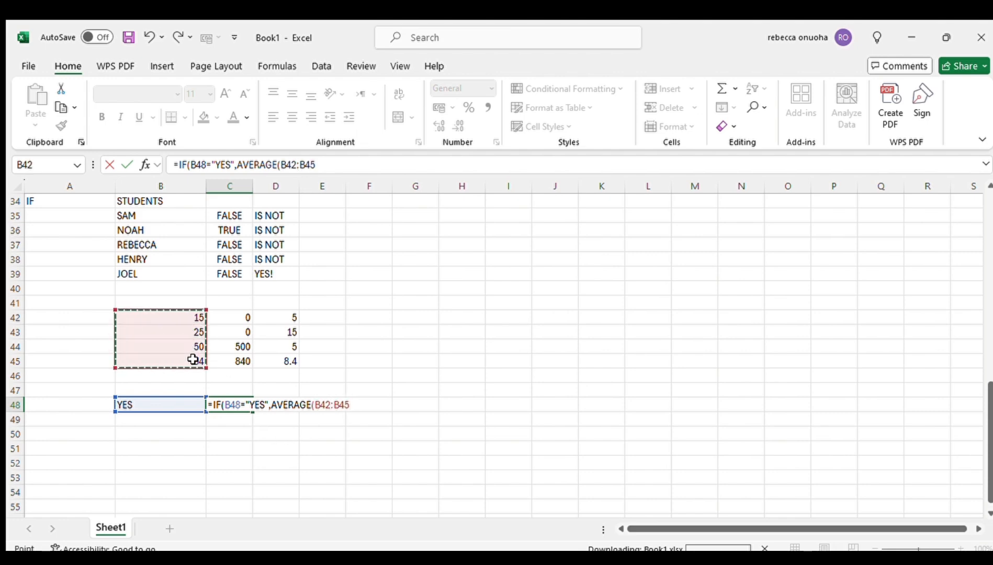
text())
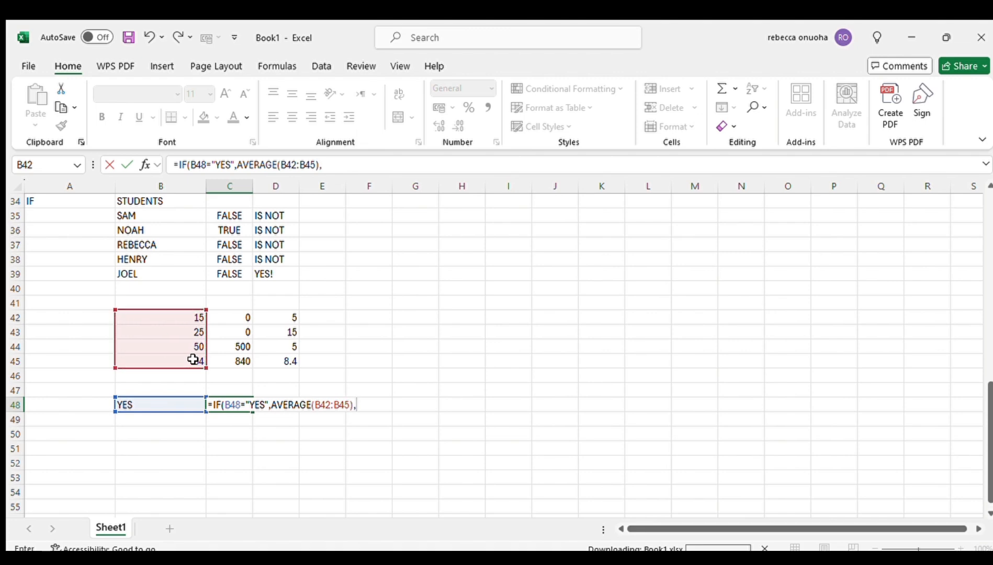
text(,MAX()
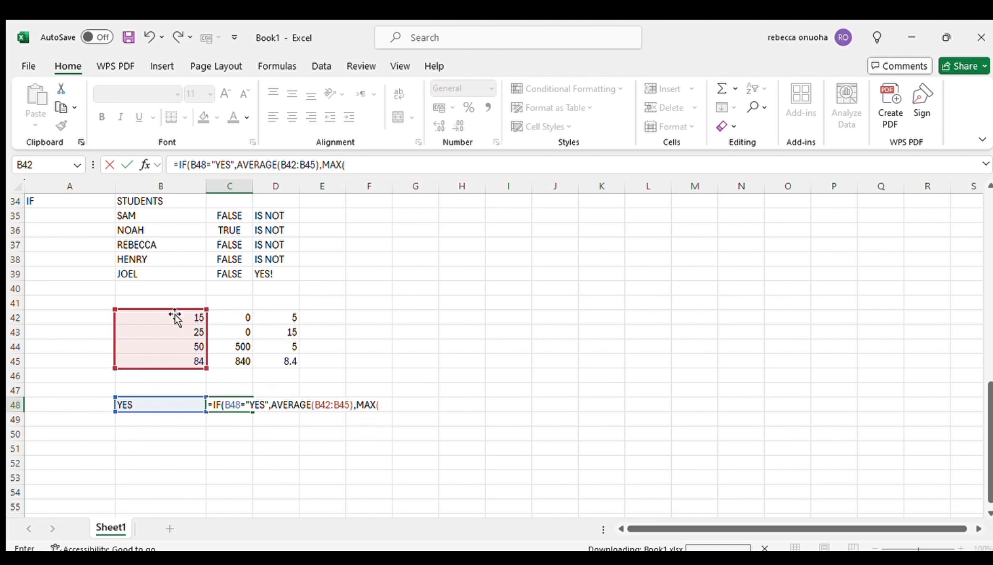
drag(175, 316, 173, 362)
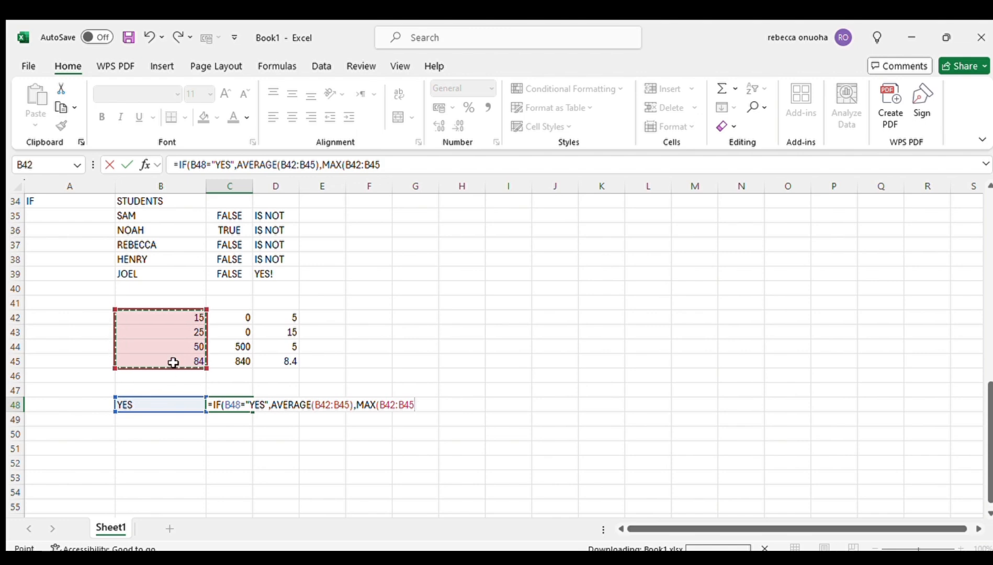
text())
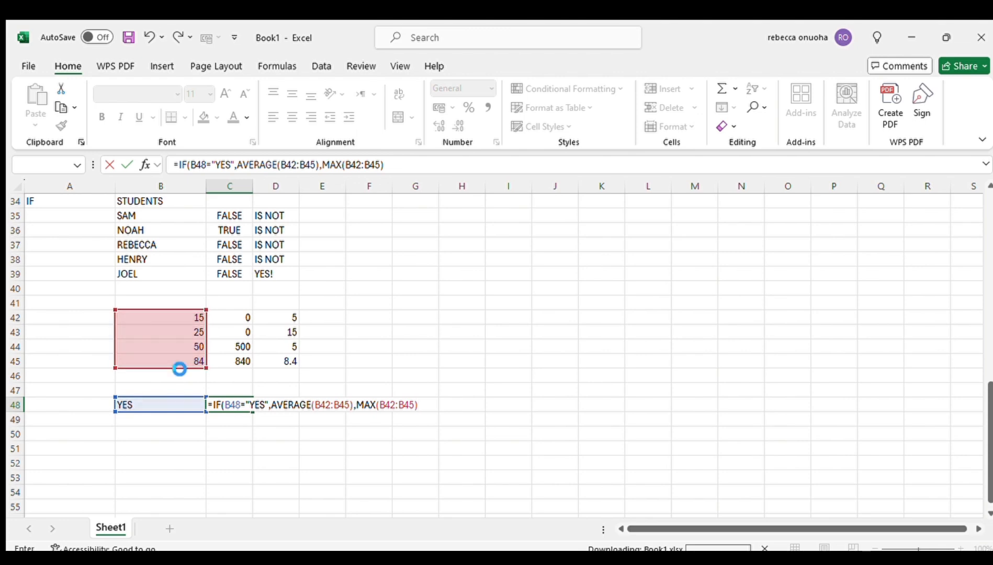
key(Return)
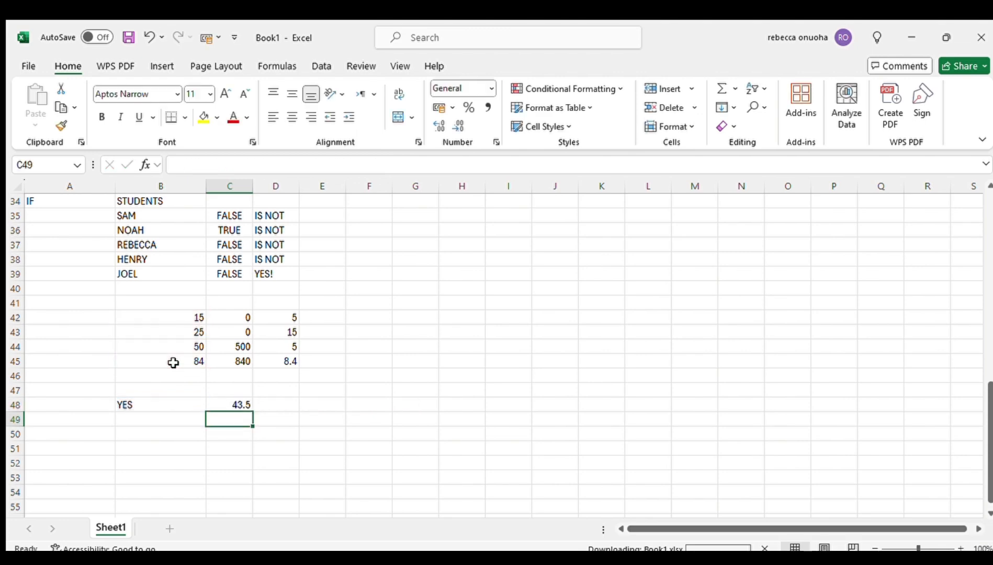
Step: Enter NO in B49 and fill the IF formula from C48 down to C49
double_click(241, 405)
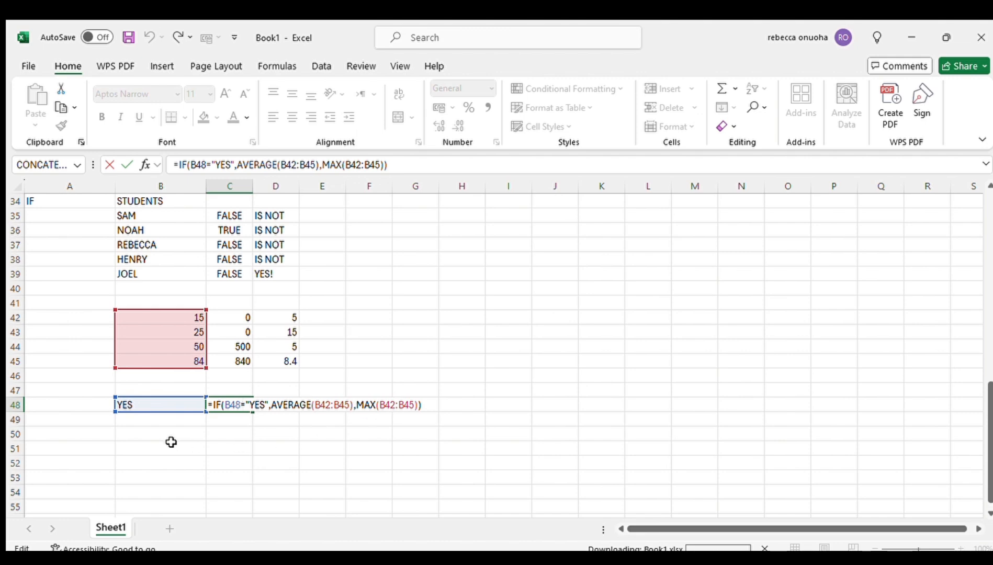
click(170, 416)
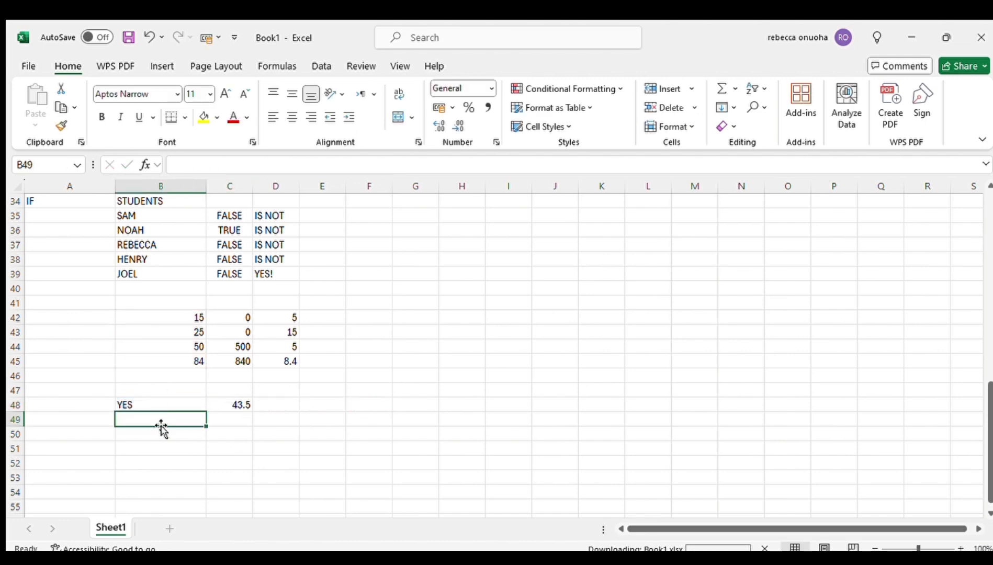
text(NO)
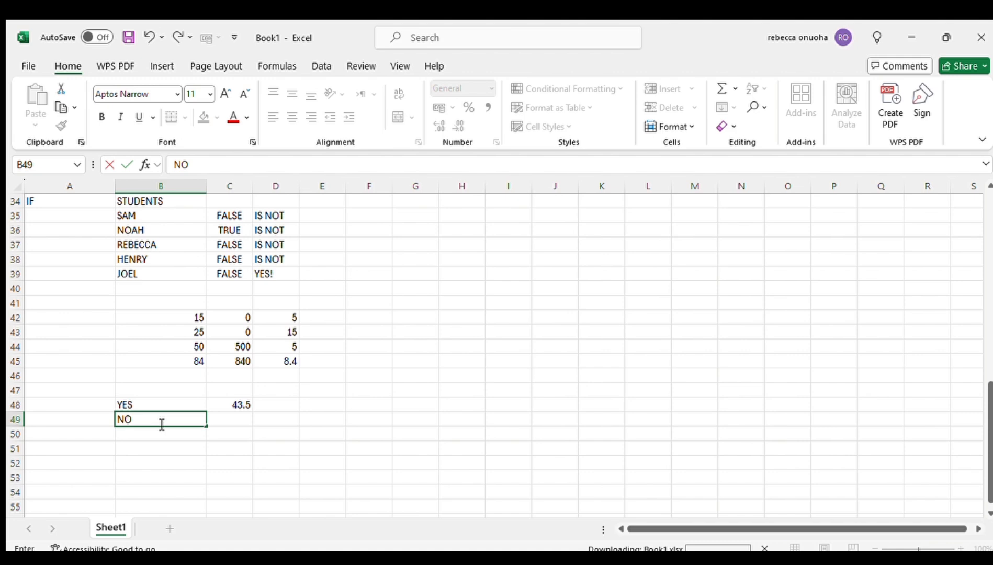
click(232, 406)
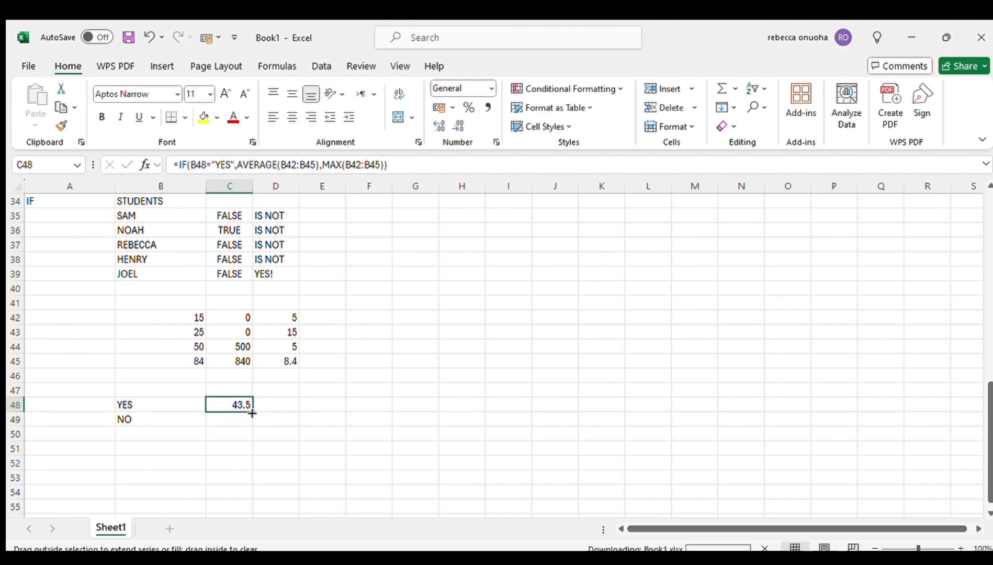
drag(252, 413, 252, 425)
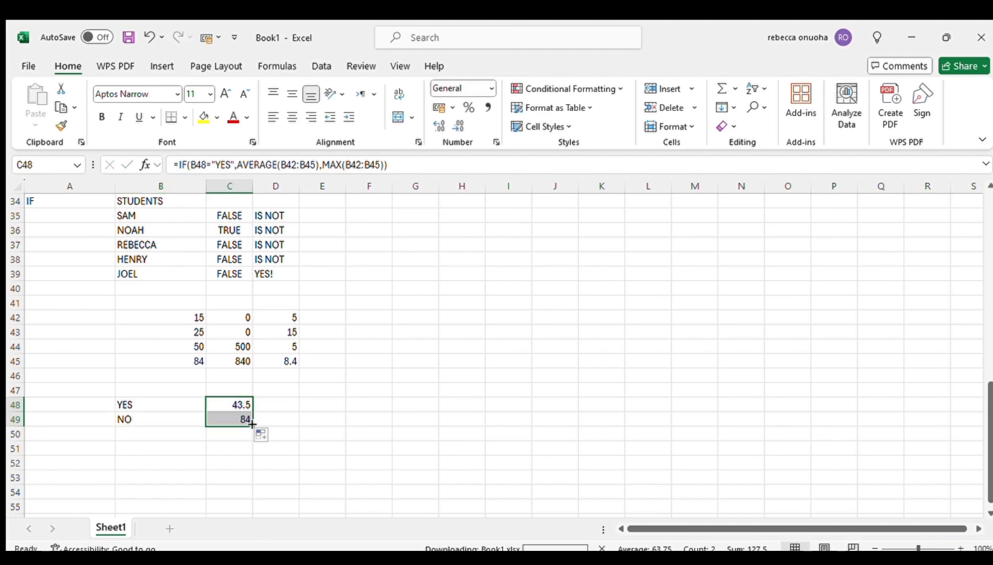
Step: Inspect the filled IF formula in C49 and the cell ranges it refers to
double_click(220, 415)
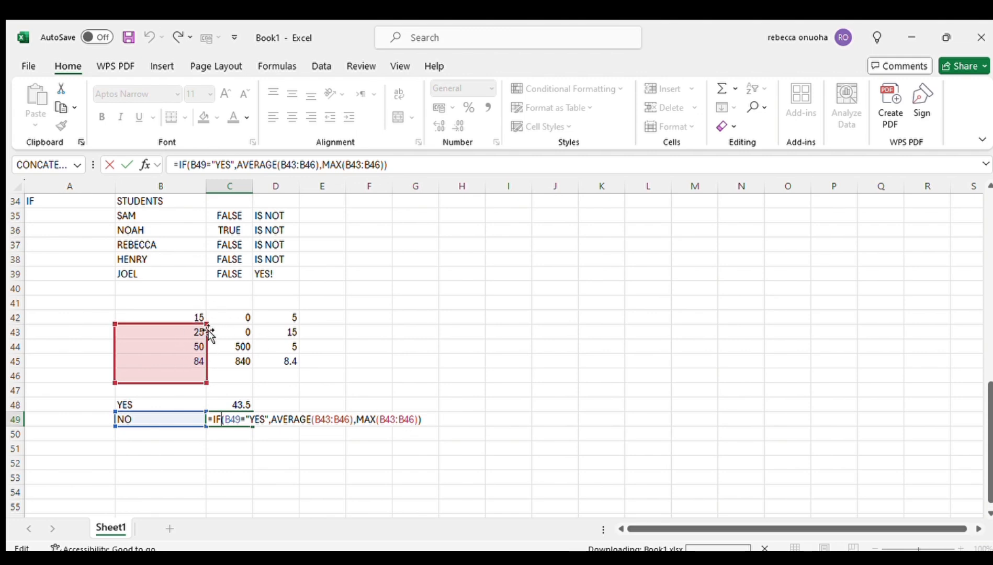
key(Return)
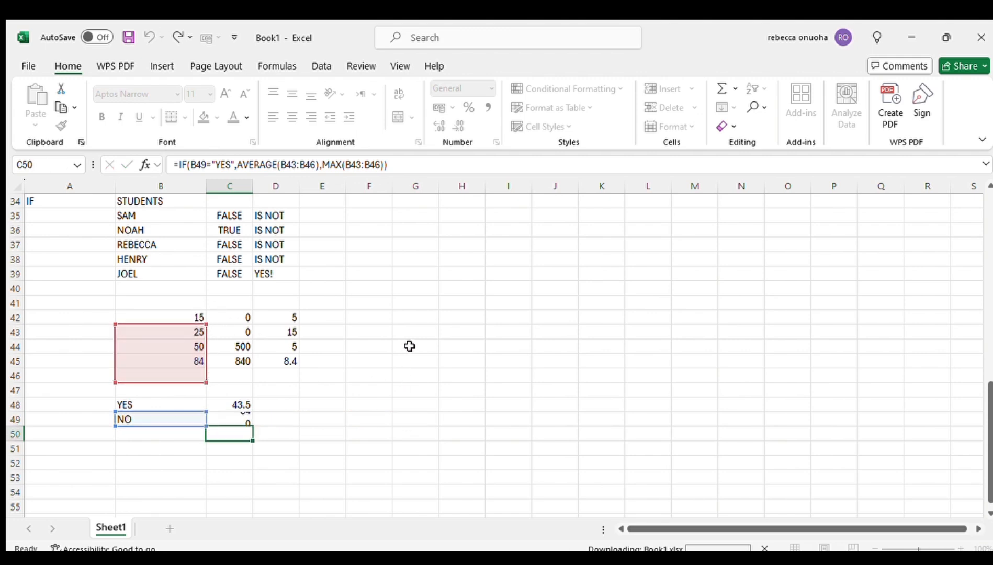